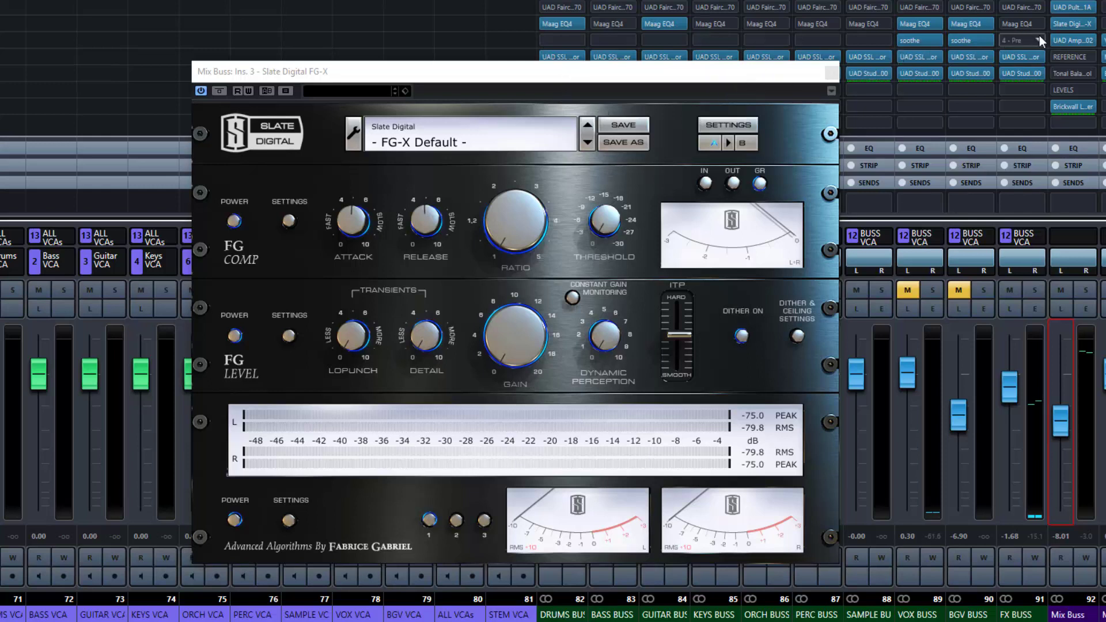
- Move Slate Digital FG-X below the UAD Ampex insert on the Mix Buss, into insert slot 5, and reposition its plug-in window
mouse_move(1068, 37)
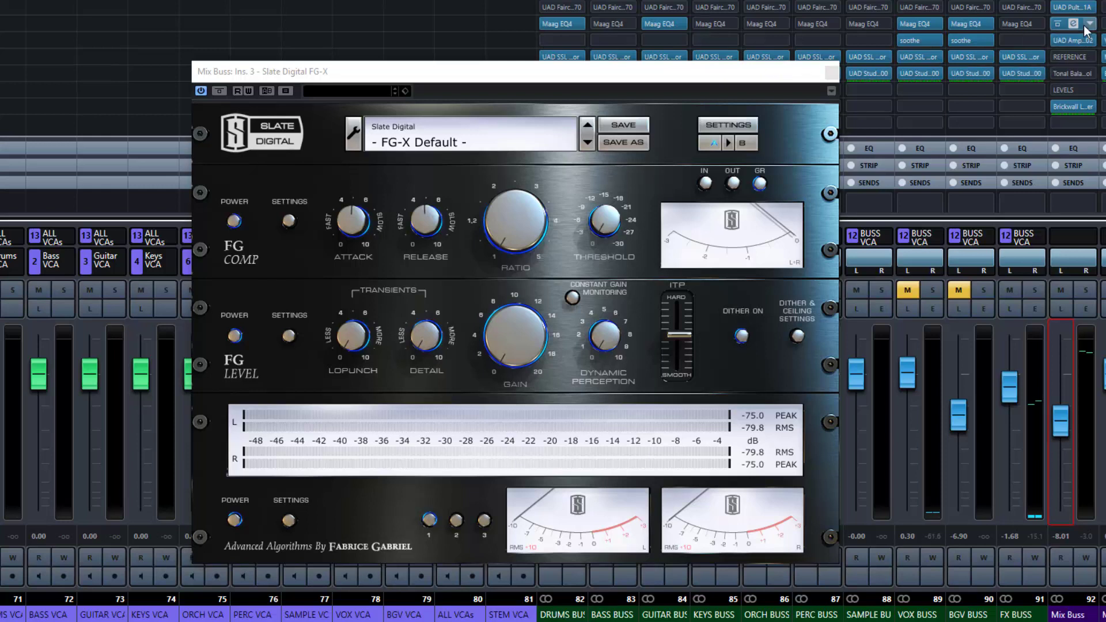
left_click_drag(1073, 24, 1077, 62)
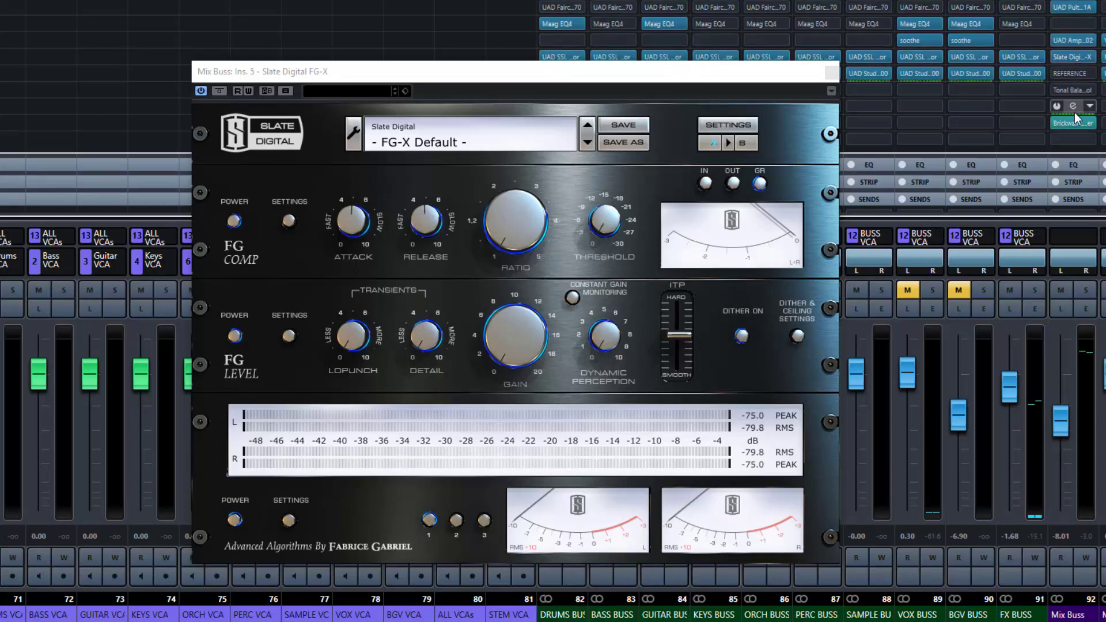
left_click_drag(458, 67, 482, 38)
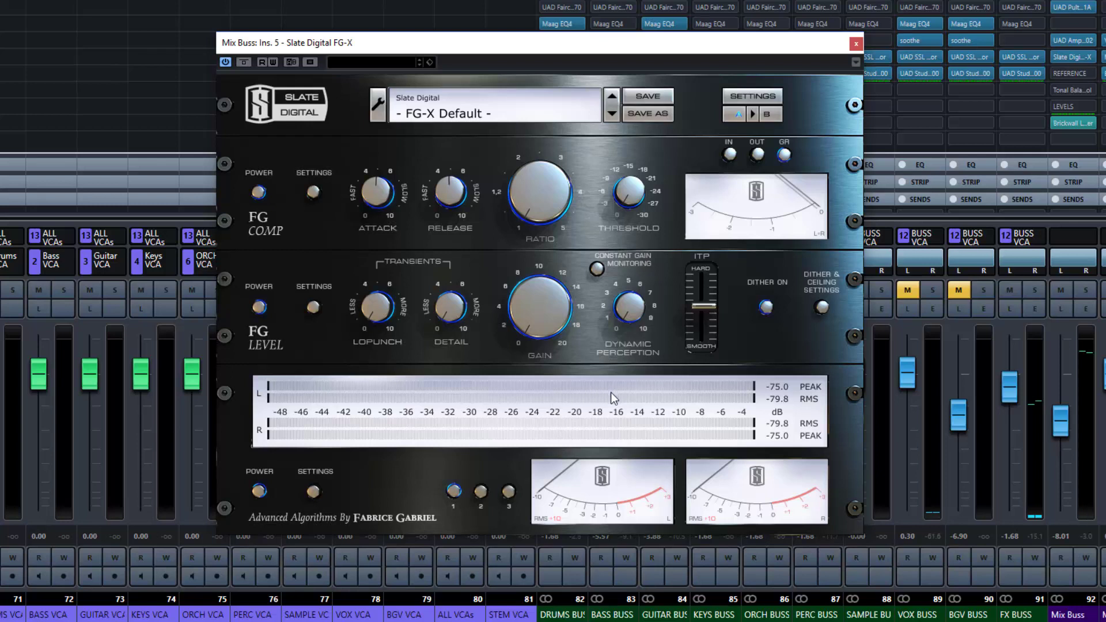
- Play the mix with FG-X bypassed and raise the Mix Buss fader to -5.90
left_click(244, 61)
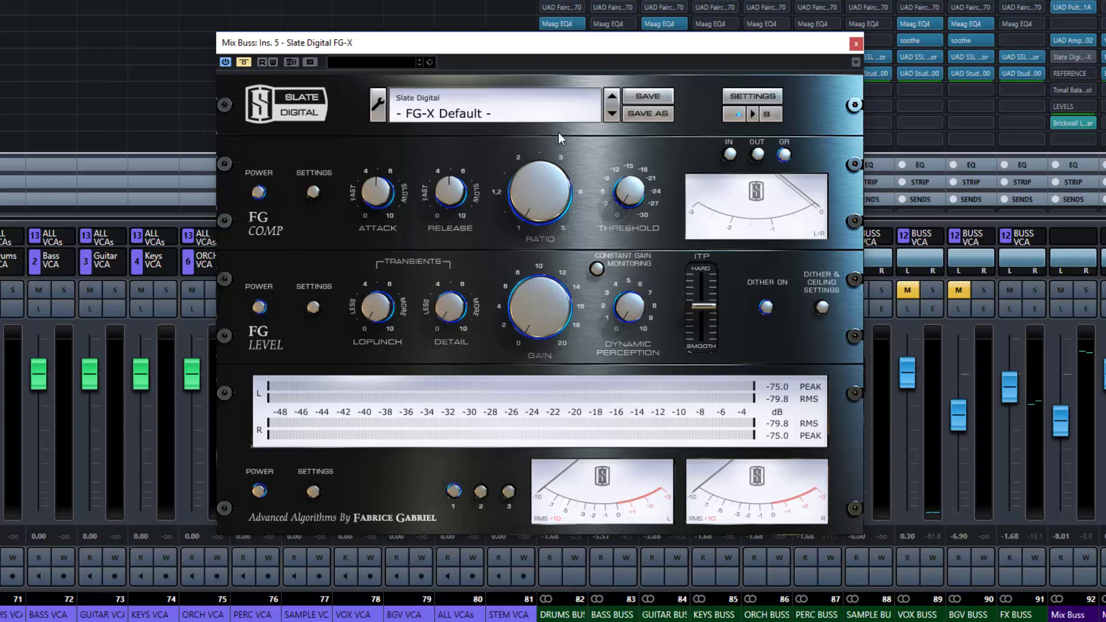
key("space")
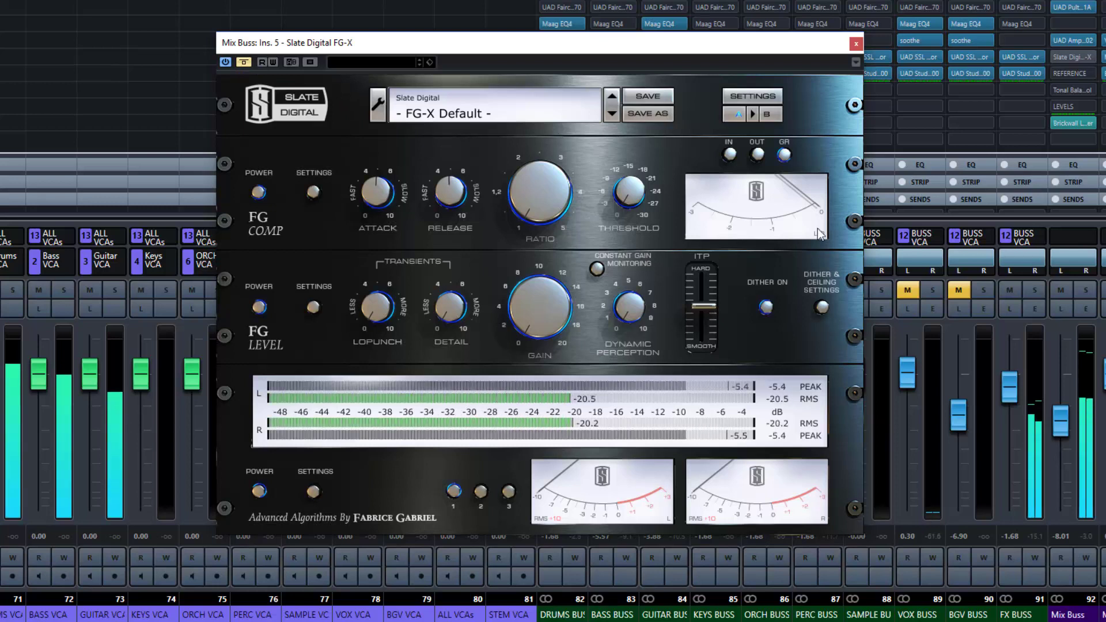
left_click_drag(1060, 429, 1061, 418)
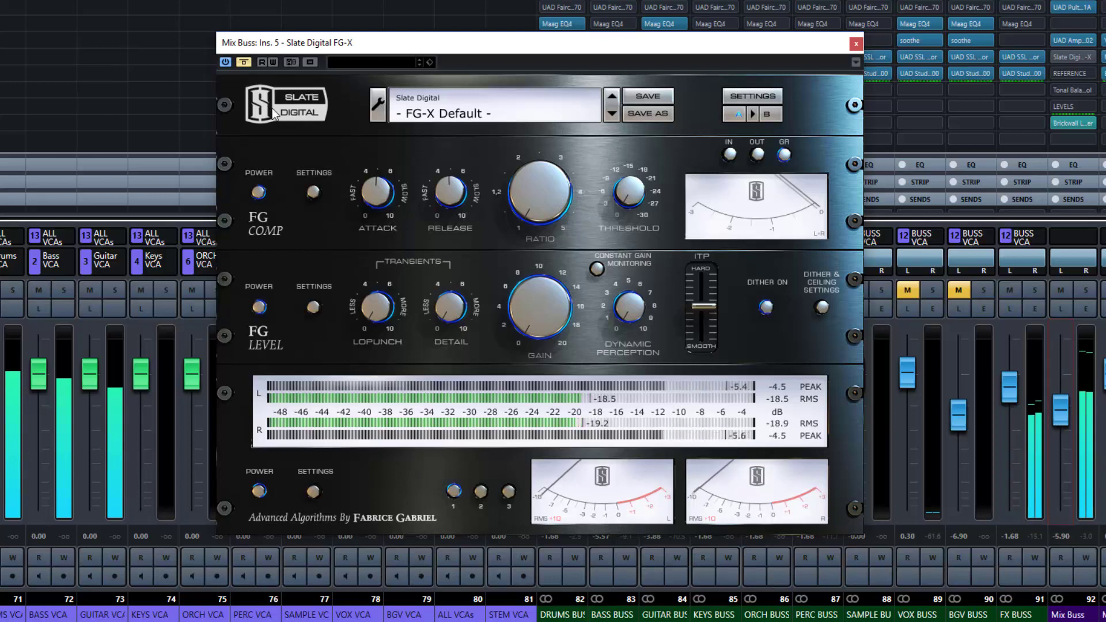
- Compare the playing mix with FG-X active and bypassed, leave the plug-in active and stop playback
left_click(244, 62)
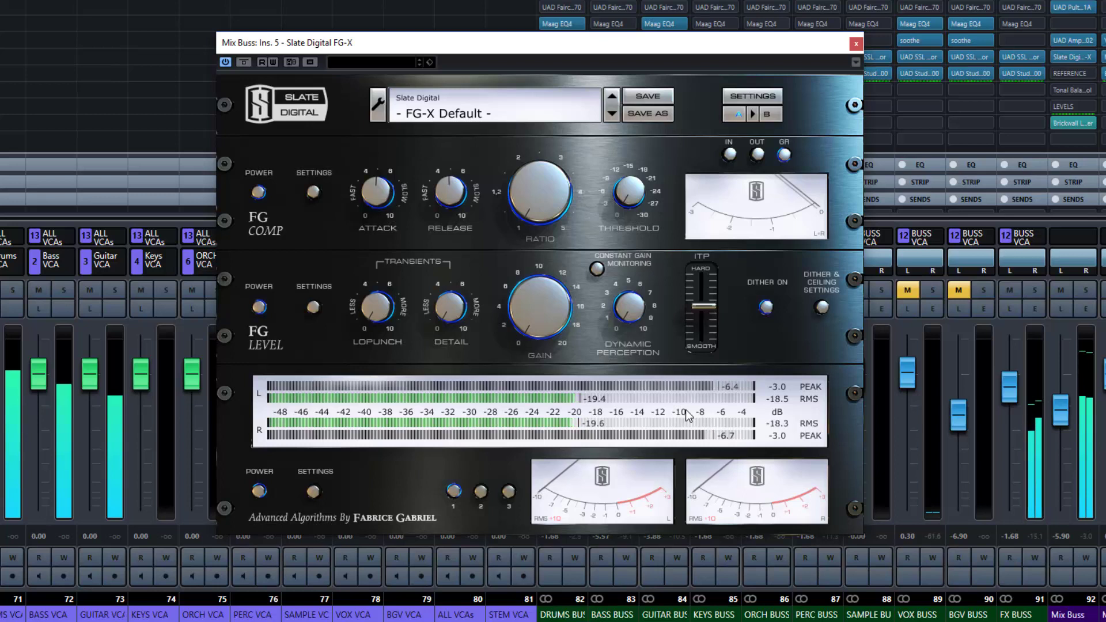
left_click(243, 62)
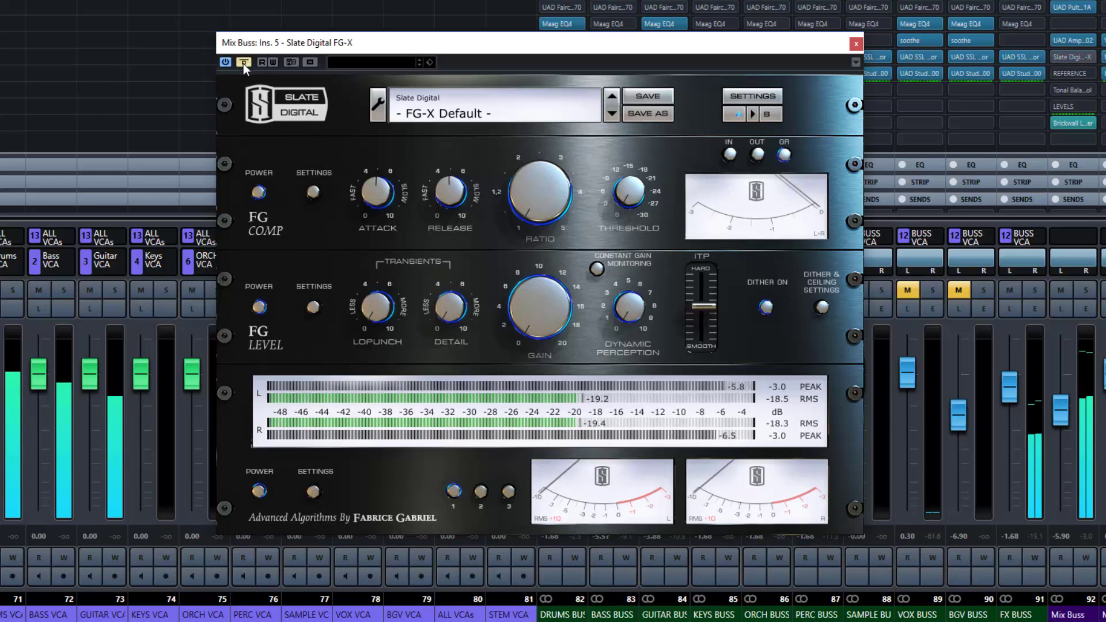
left_click(243, 61)
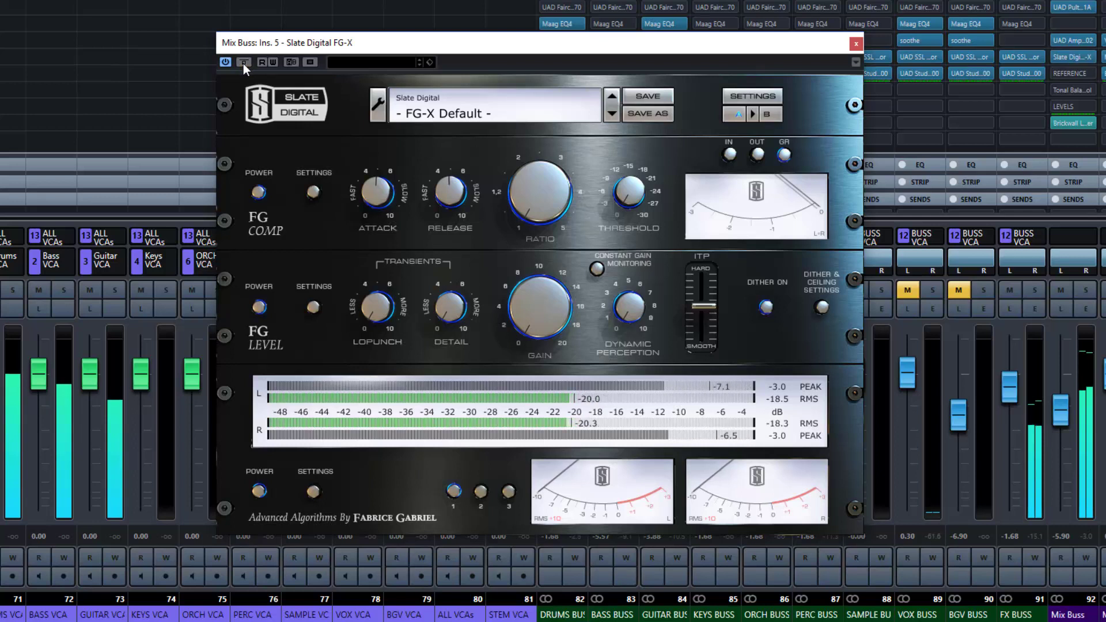
key("space")
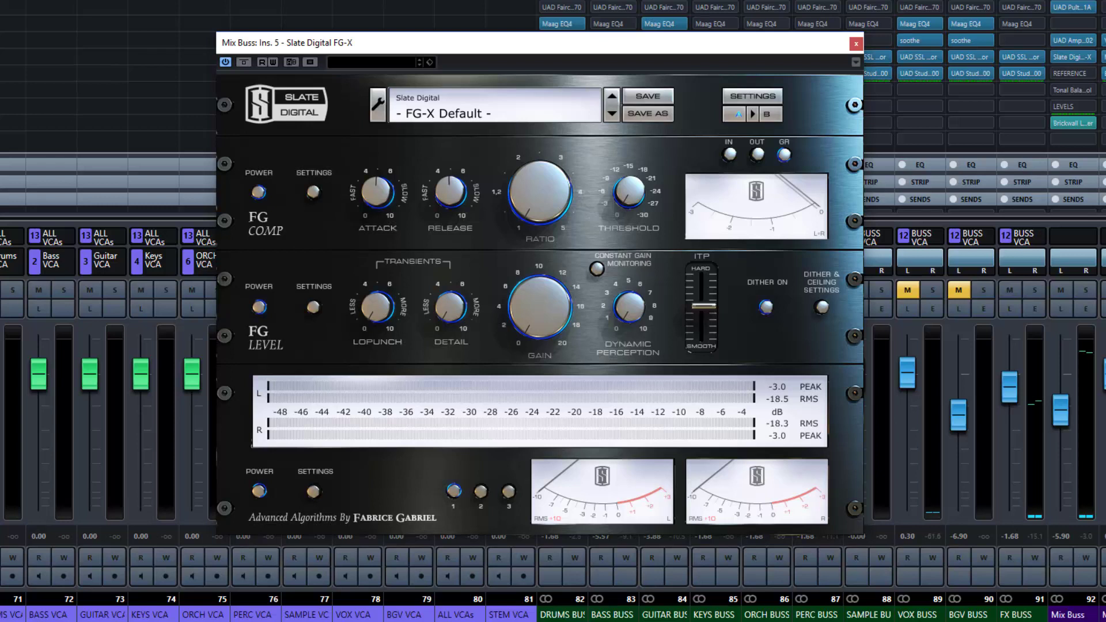
- Look through the preset management options, the Steven Slate preset list and the plug-in's general settings without changing anything
left_click(378, 114)
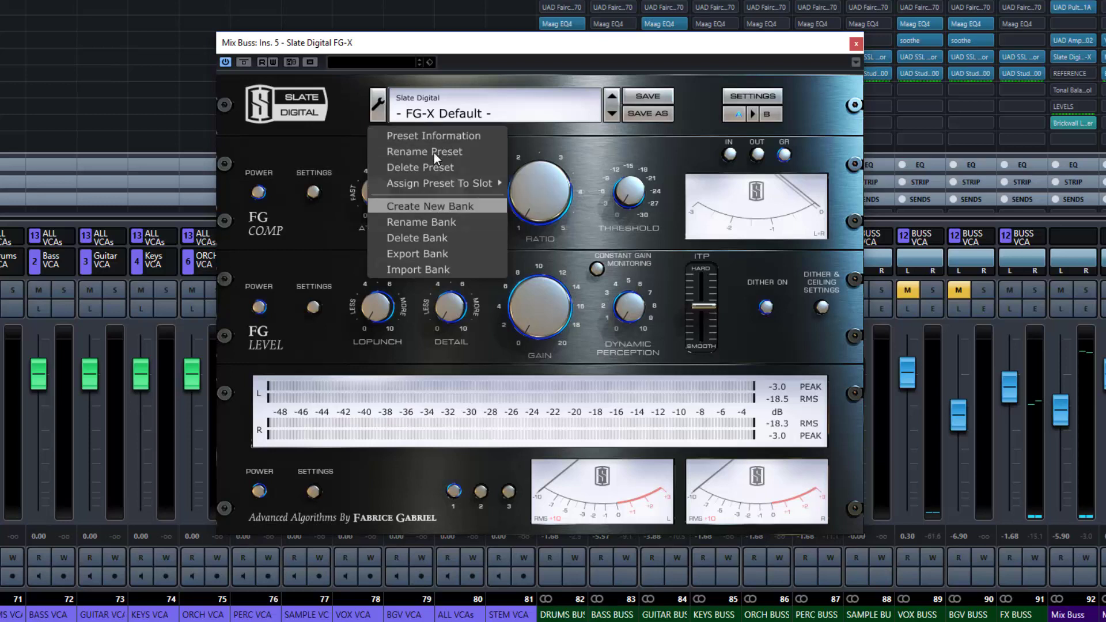
left_click(464, 101)
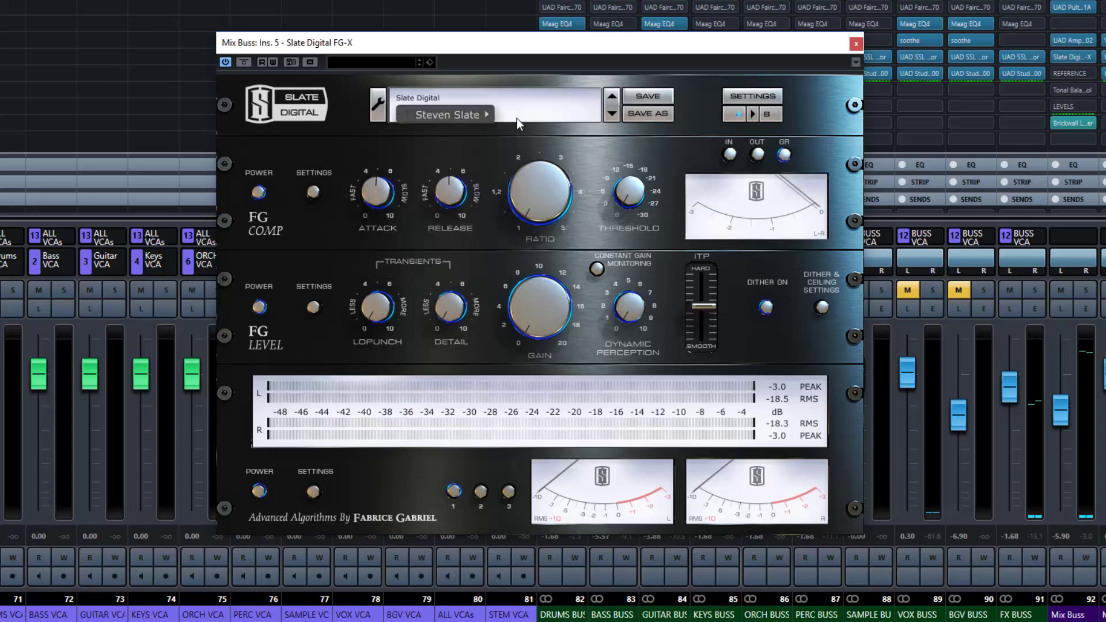
mouse_move(474, 114)
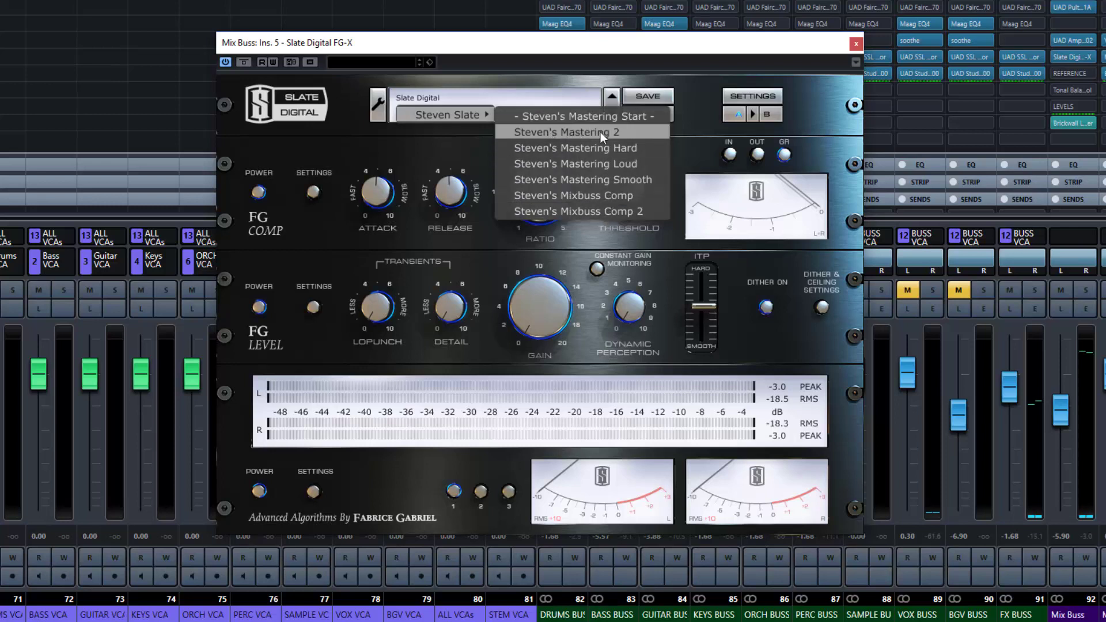
left_click(589, 78)
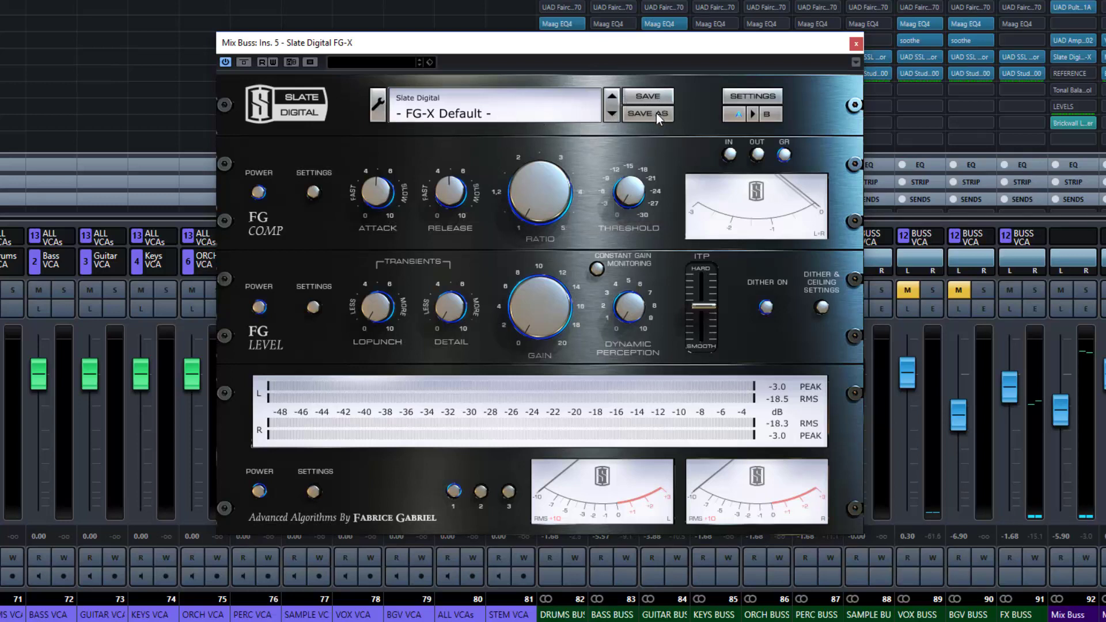
left_click(762, 99)
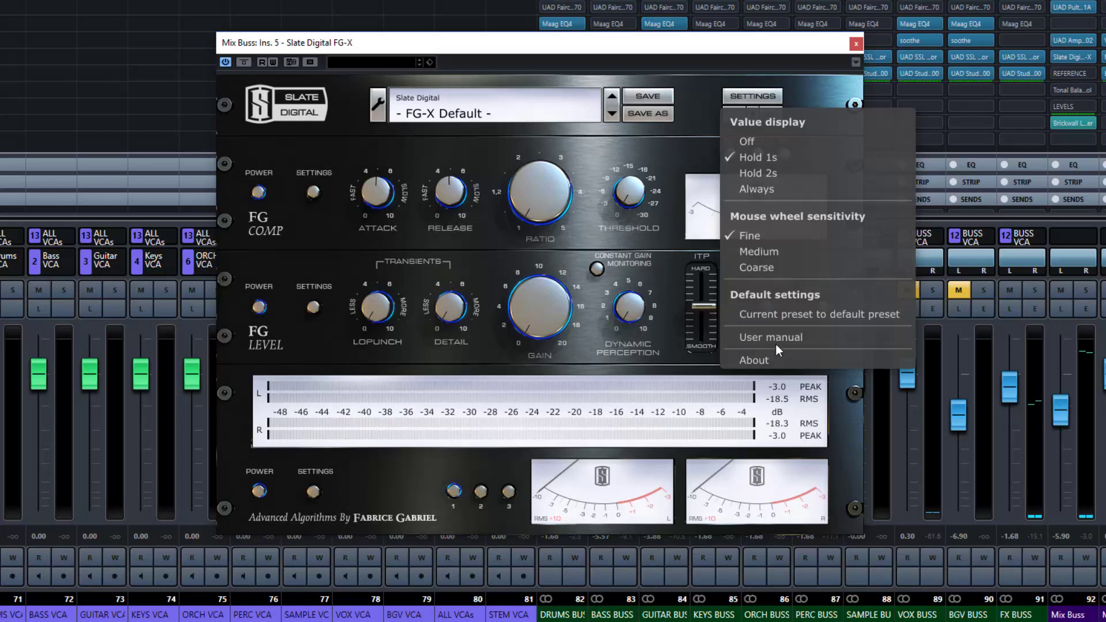
left_click(808, 89)
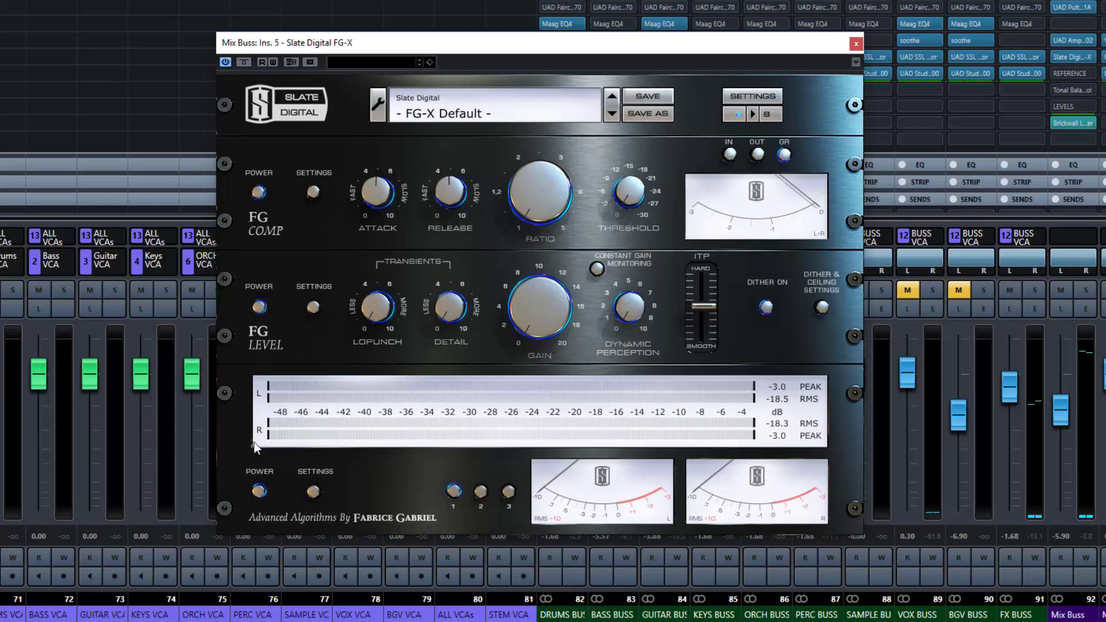
- Power off the metering section and the FG Level section
left_click(258, 308)
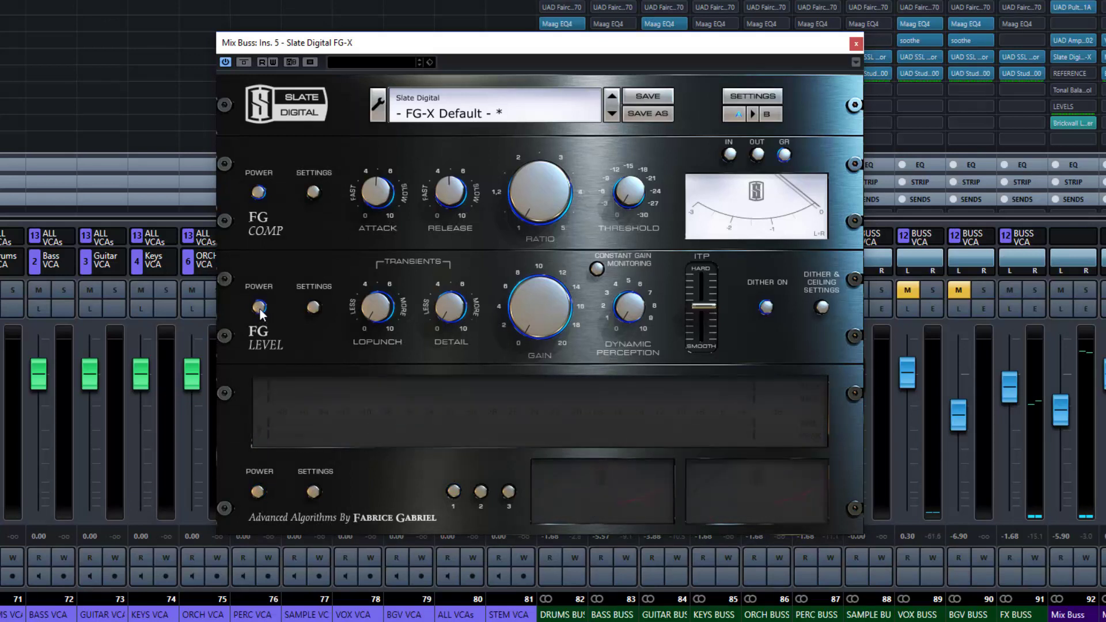
left_click(259, 308)
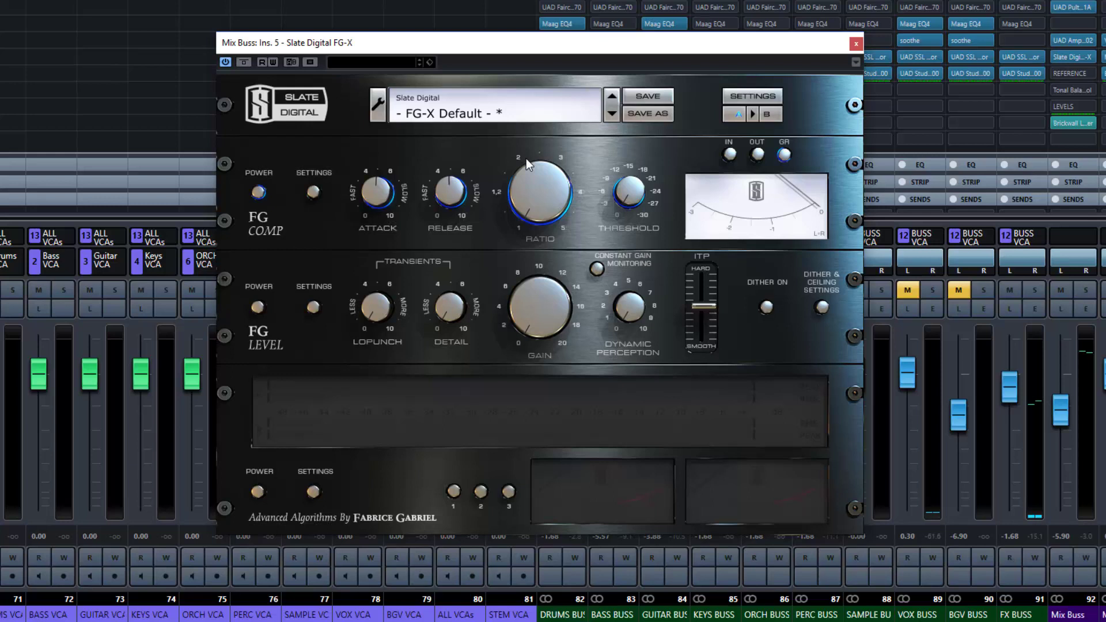
- Cycle the FG Comp meter through OUT, IN and back to GR, and toggle the compressor's power off and on
left_click(760, 155)
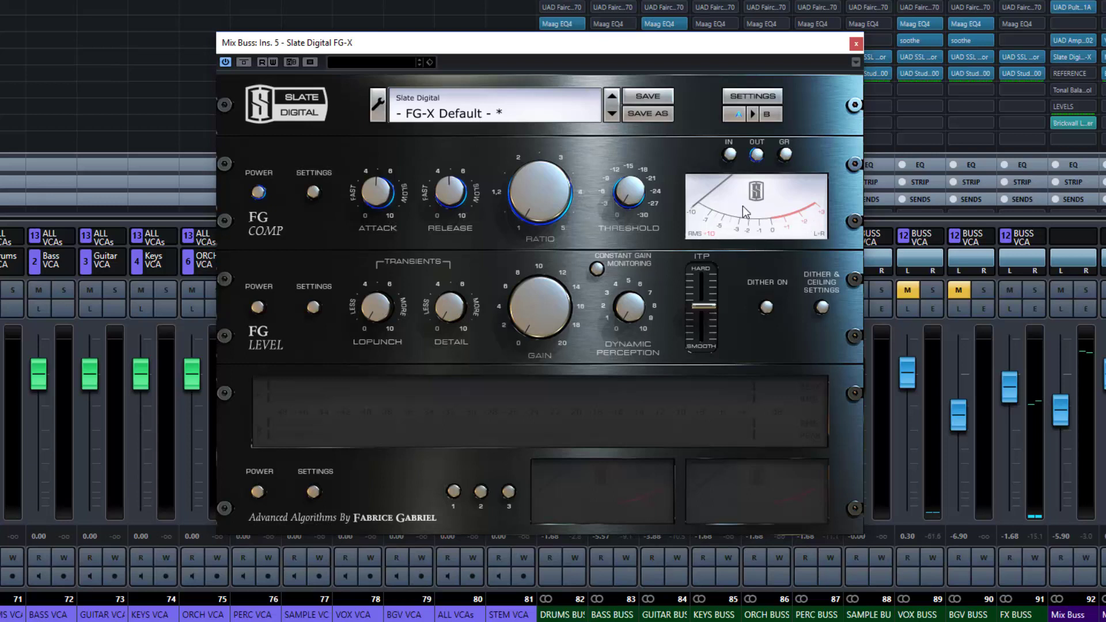
left_click(730, 154)
left_click(783, 154)
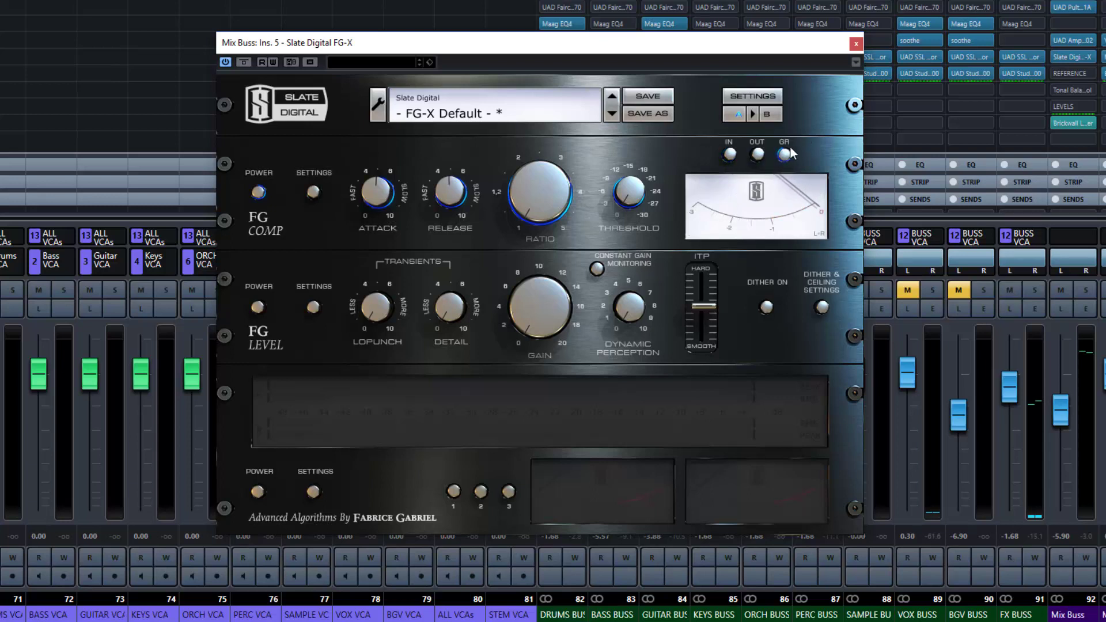
left_click(256, 195)
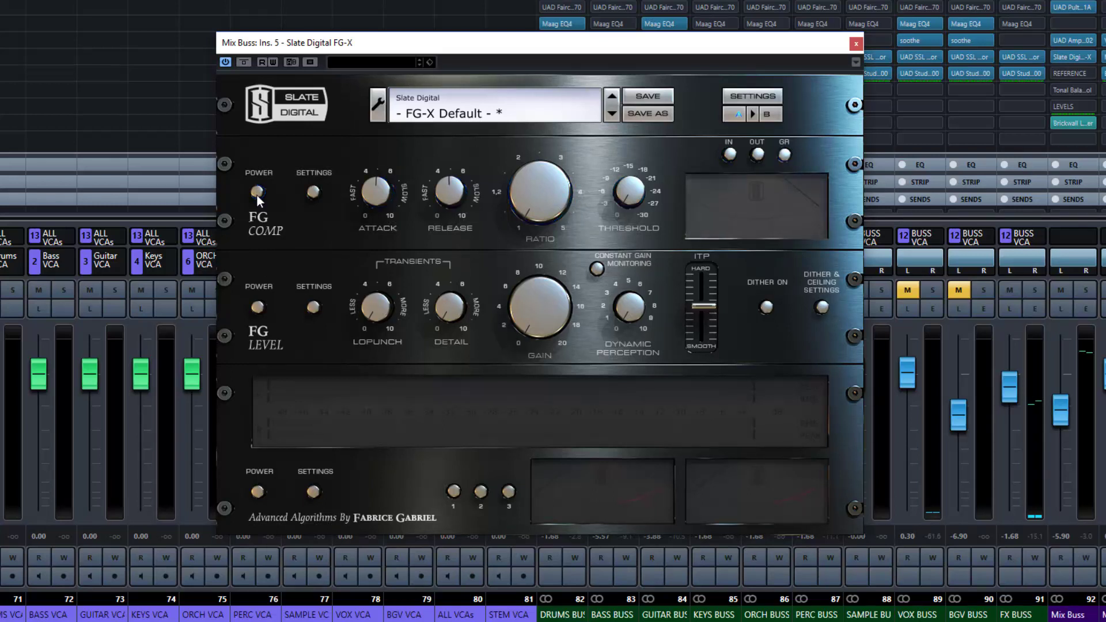
left_click(257, 192)
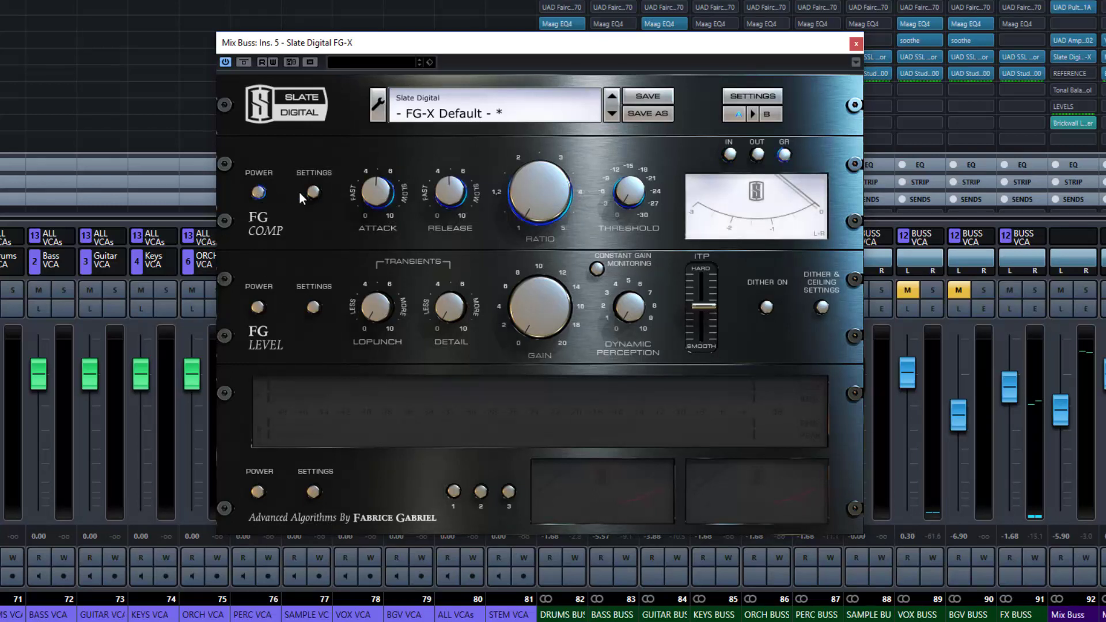
- Open the FG Comp settings
left_click(314, 191)
left_click(314, 192)
left_click(314, 192)
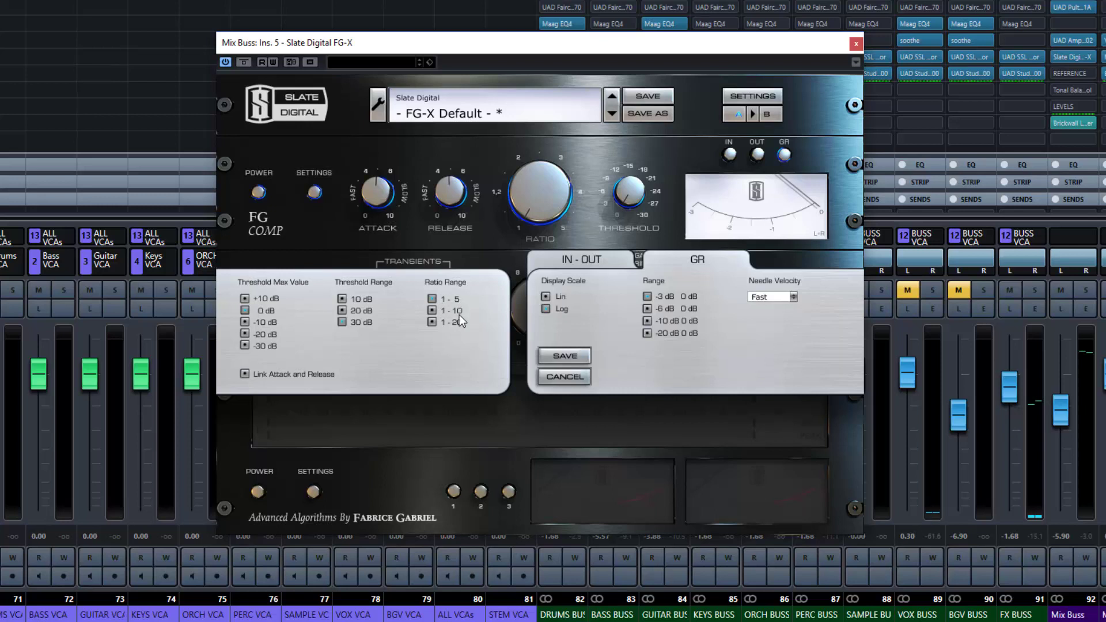
- Try the compressor's 1 - 20 ratio range and 10 dB threshold range, and restore the 30 dB threshold range
left_click(432, 322)
left_click(344, 300)
left_click(343, 322)
- Try the threshold maximum values from +10 dB down to -30 dB and reset the maximum to 0 dB
left_click(246, 300)
left_click(246, 310)
left_click(245, 322)
left_click(244, 333)
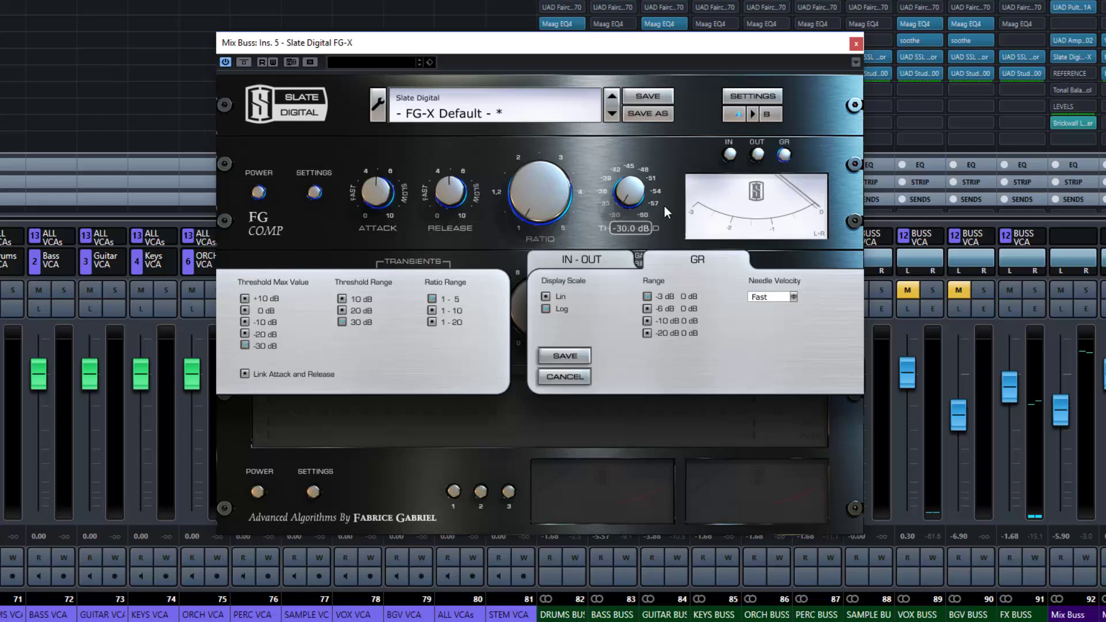
left_click(243, 310)
- Test linking attack and release by turning the attack knob, and unlink them again
left_click(244, 374)
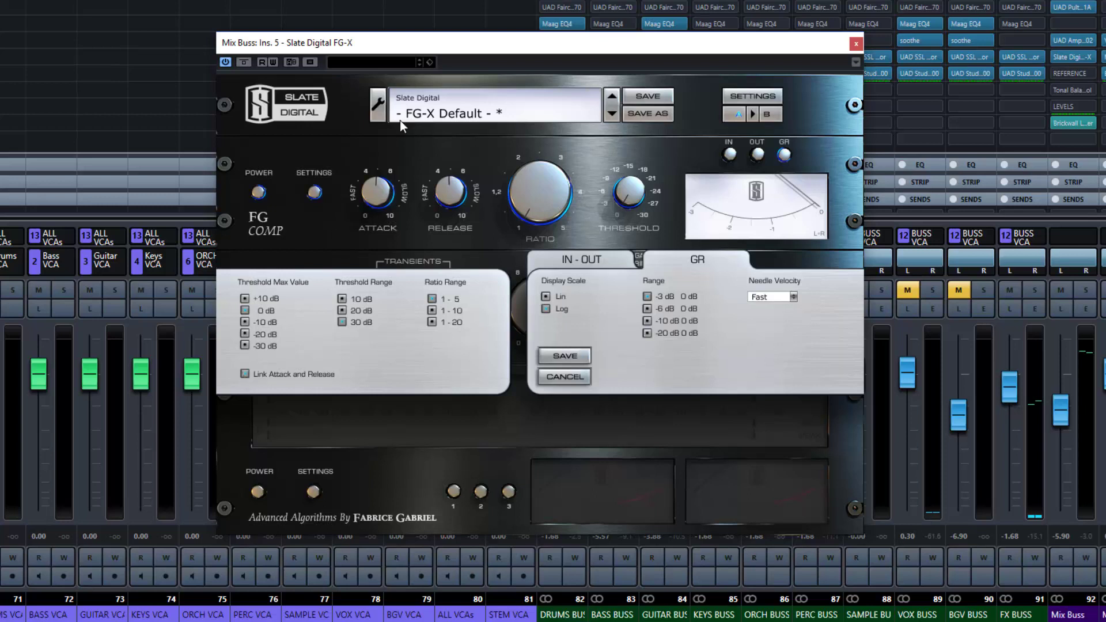
left_click_drag(379, 196, 382, 192)
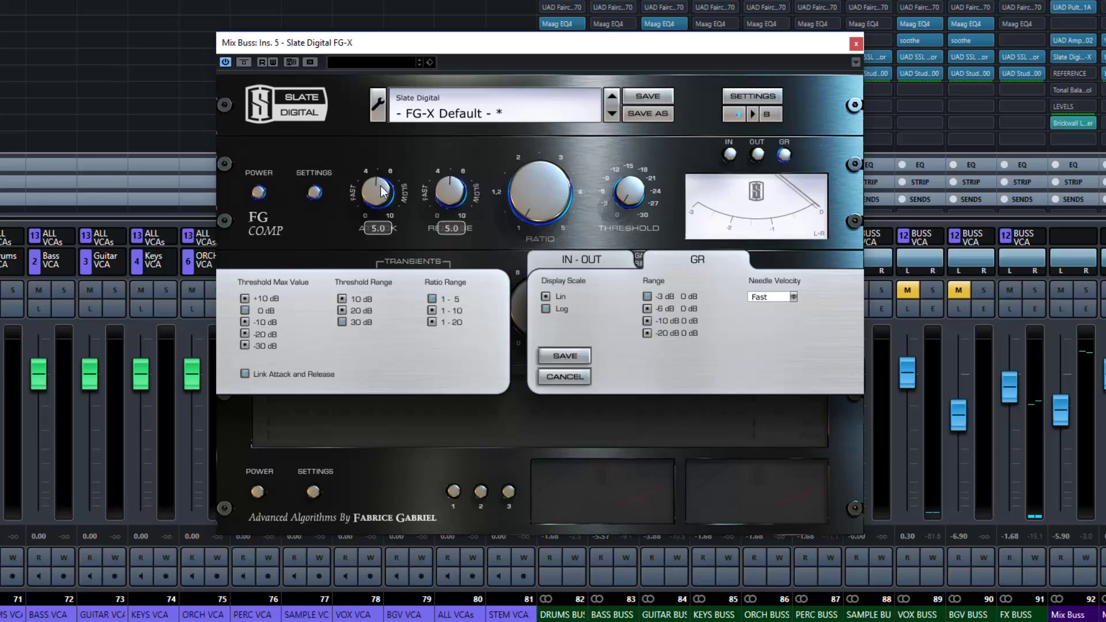
left_click(244, 374)
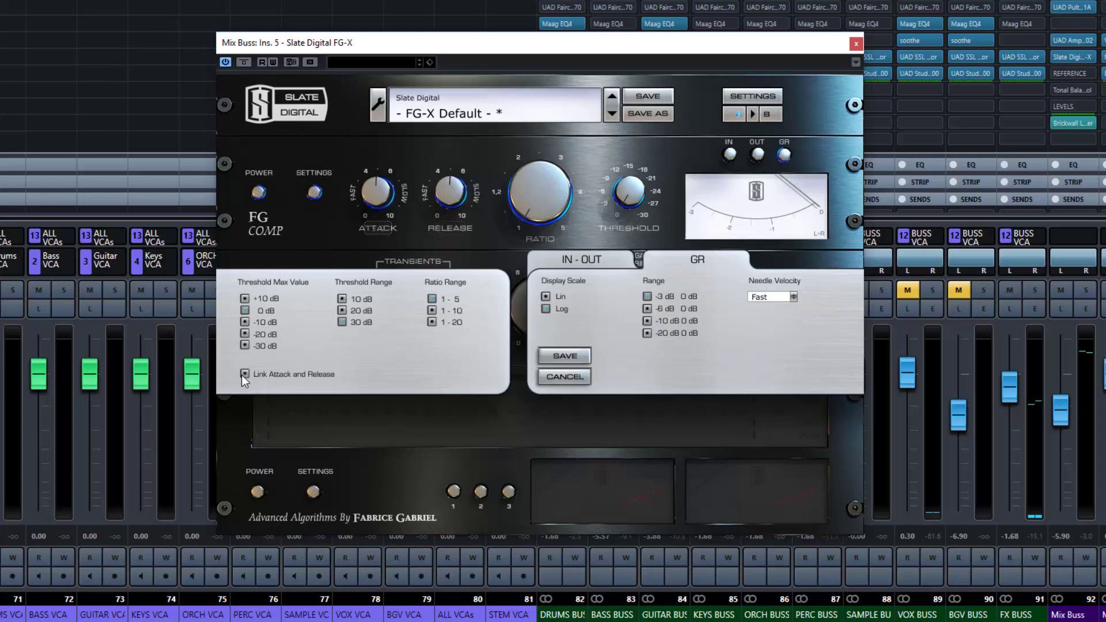
left_click_drag(361, 193, 376, 189)
- Toggle Matches Metering Section off and back on in the compressor's IN - OUT meter settings
left_click(599, 263)
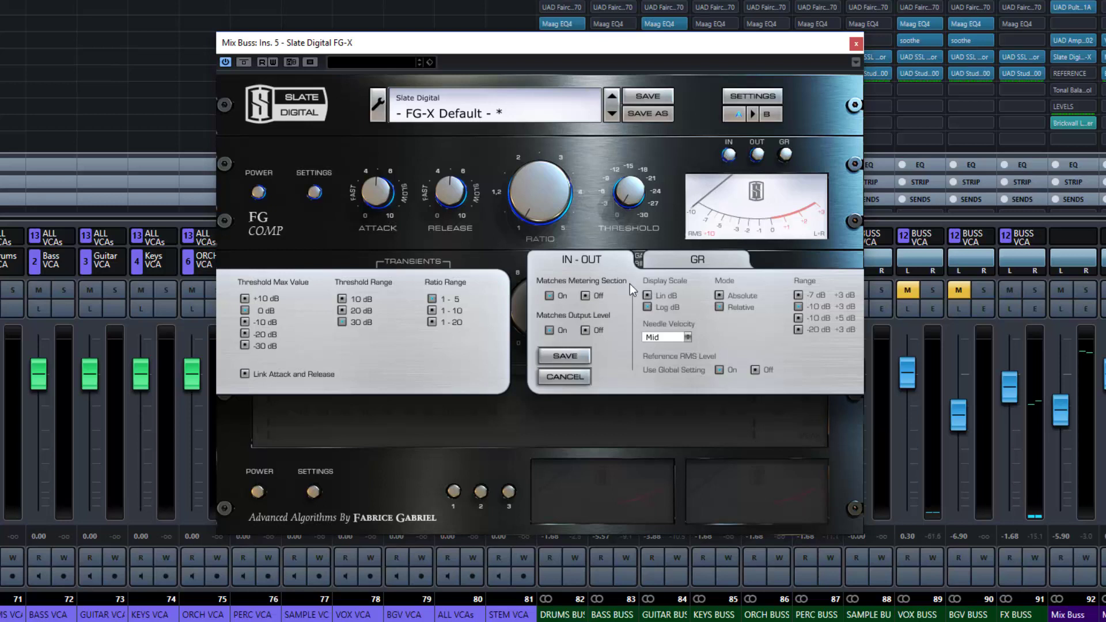
left_click(586, 294)
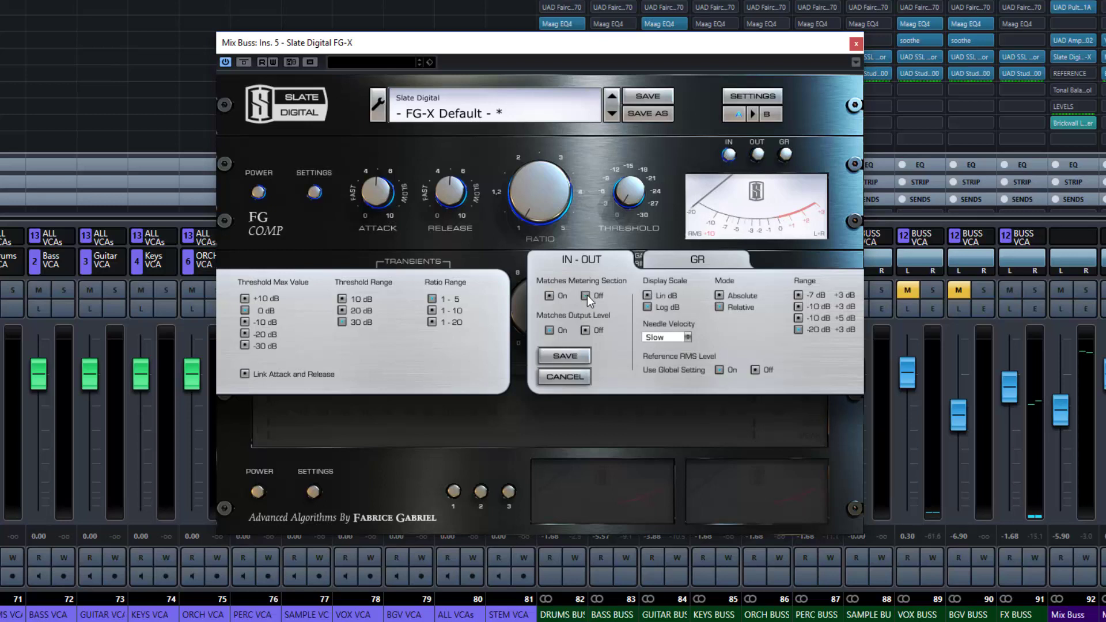
left_click(550, 295)
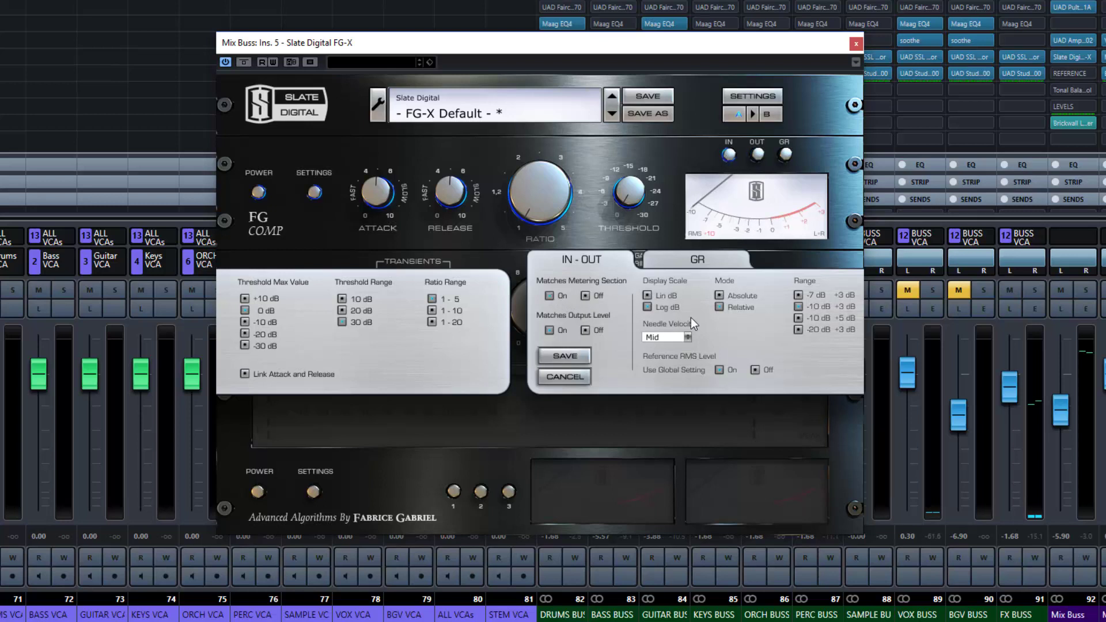
left_click(585, 294)
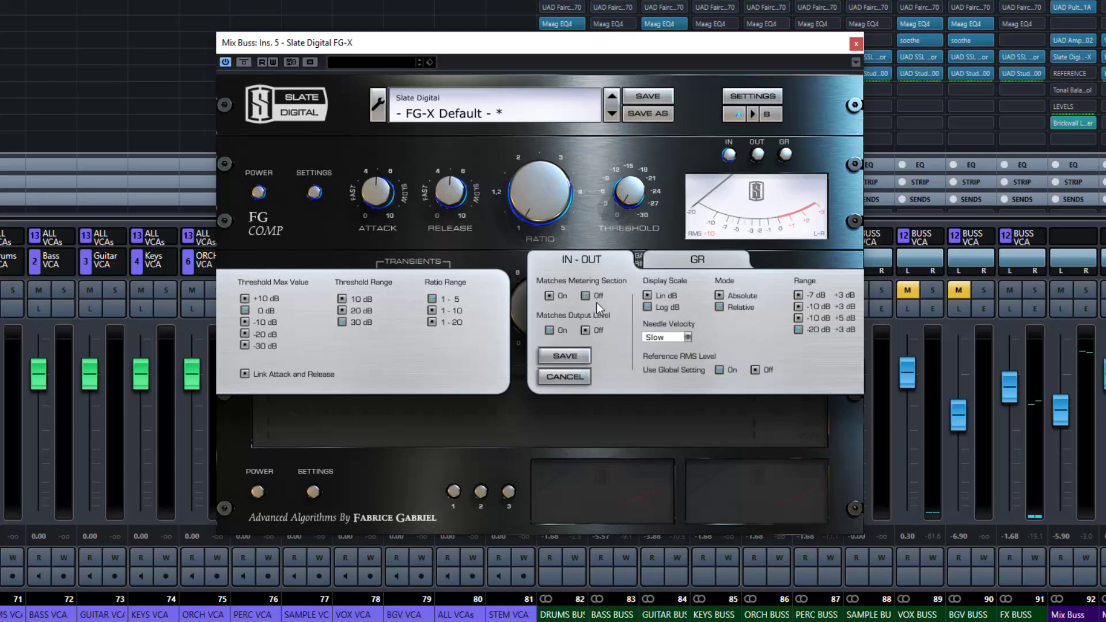
left_click(547, 297)
- Try the -6 dB, -10 dB and -20 dB ranges for the GR meter and return it to -3 dB
left_click(699, 257)
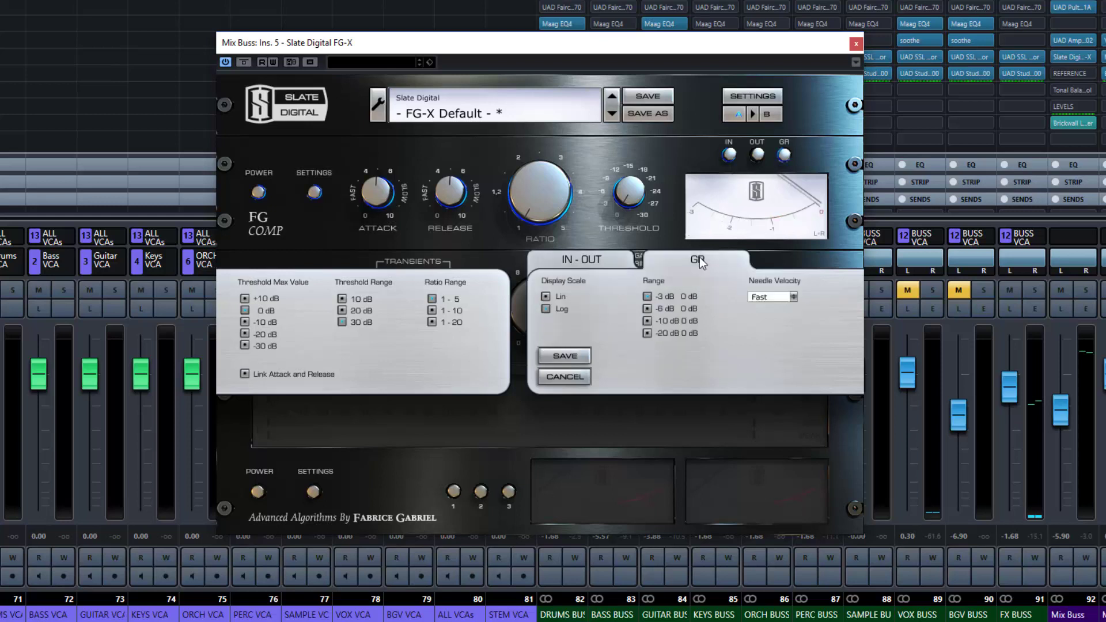
left_click(647, 309)
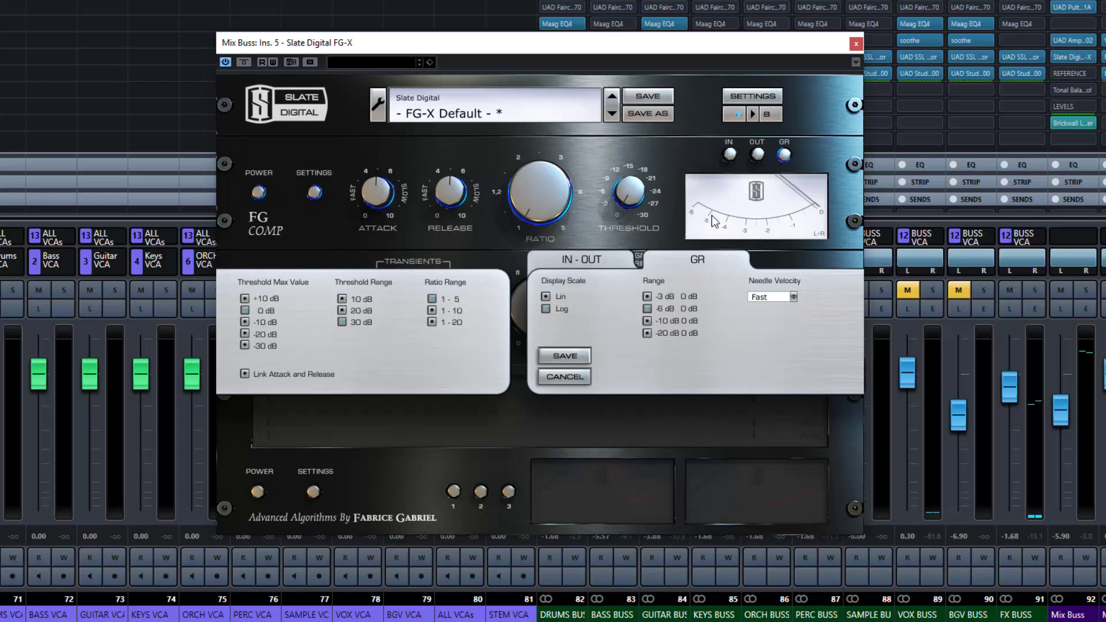
left_click(647, 320)
left_click(647, 333)
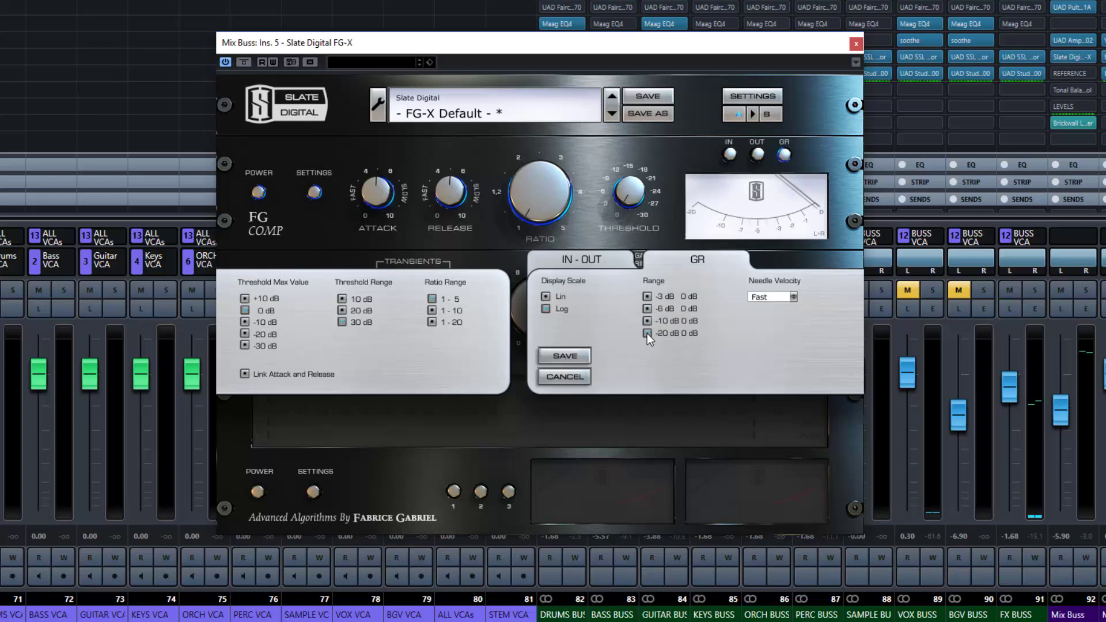
left_click(646, 297)
- Examine the GR meter's needle velocity options, keep Fast, and close the FG Comp settings
left_click(792, 300)
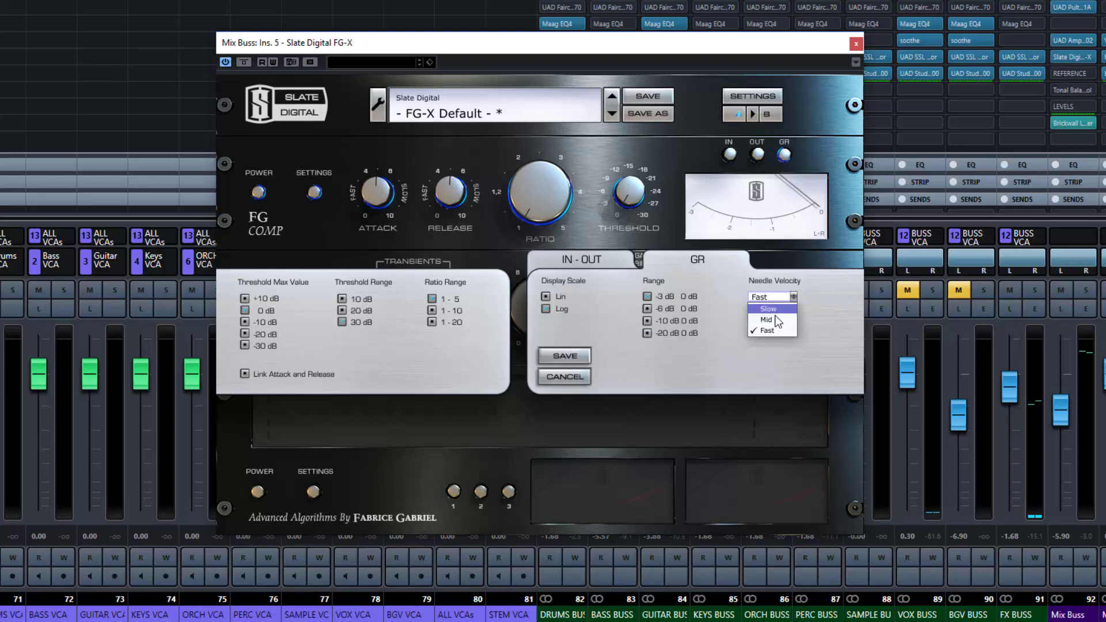
left_click(792, 298)
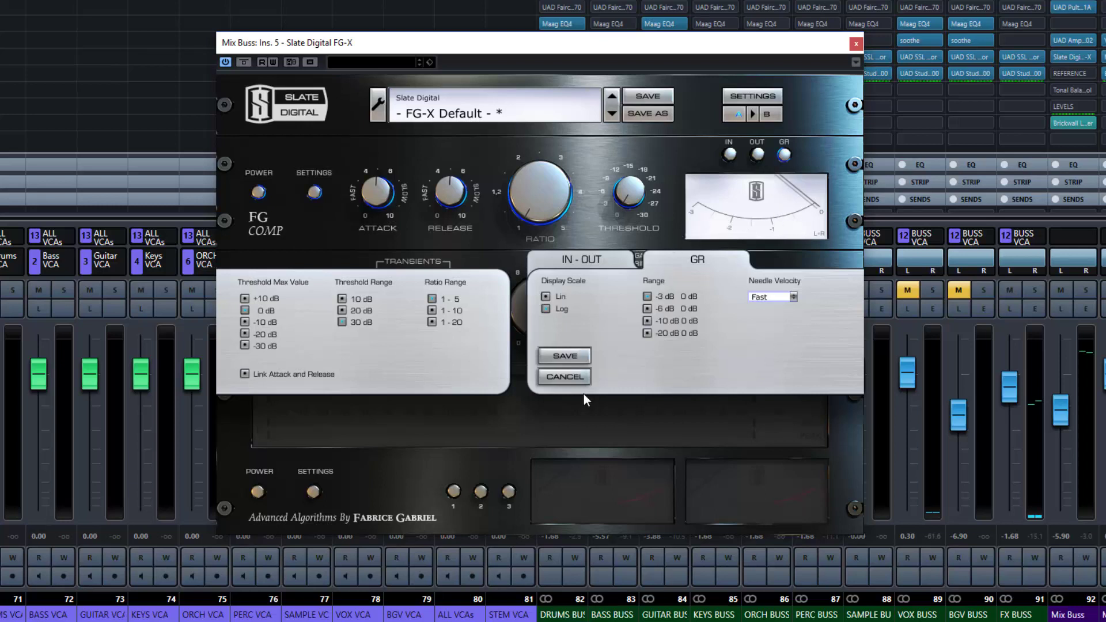
left_click(313, 192)
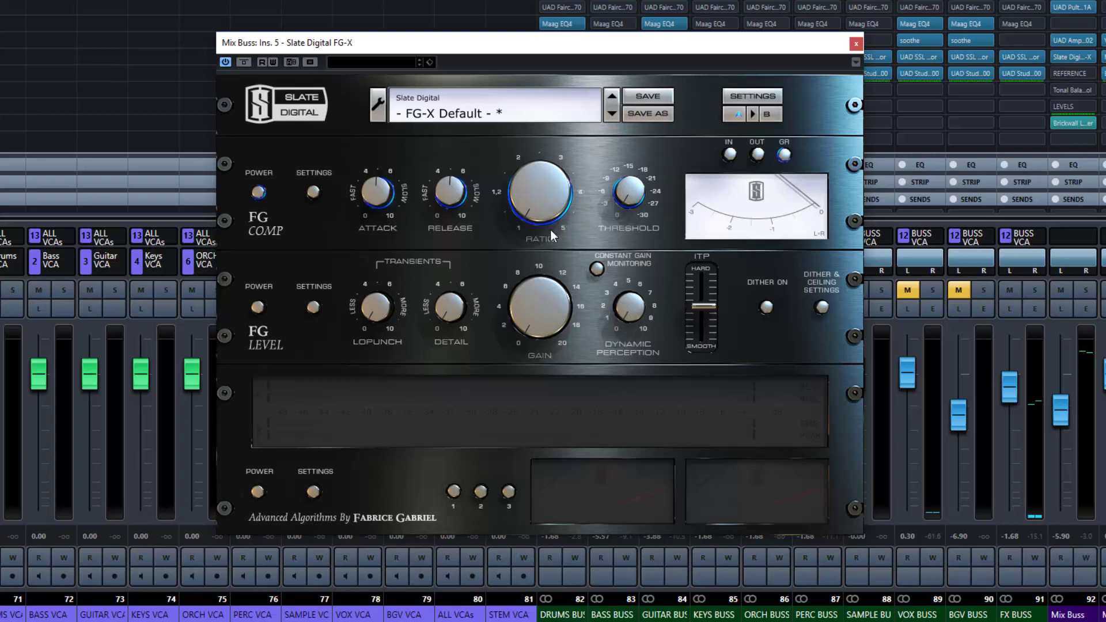
left_click(309, 192)
left_click(311, 192)
- Play the mix, set the FG Comp ratio to 2.0 and lower the threshold to engage gain reduction
key("space")
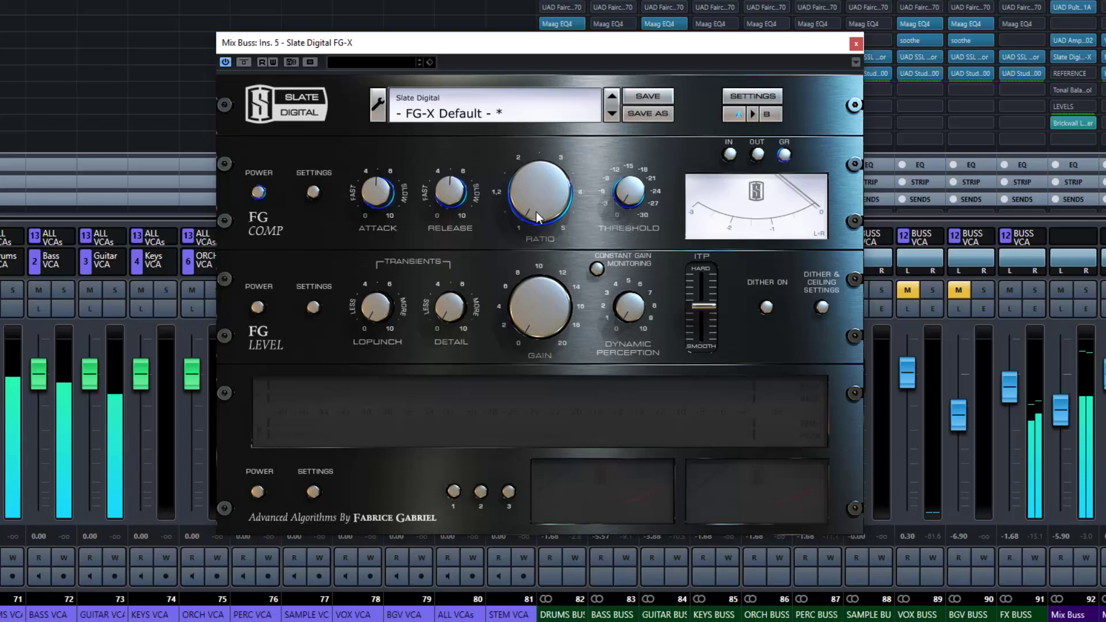
left_click_drag(536, 212, 524, 146)
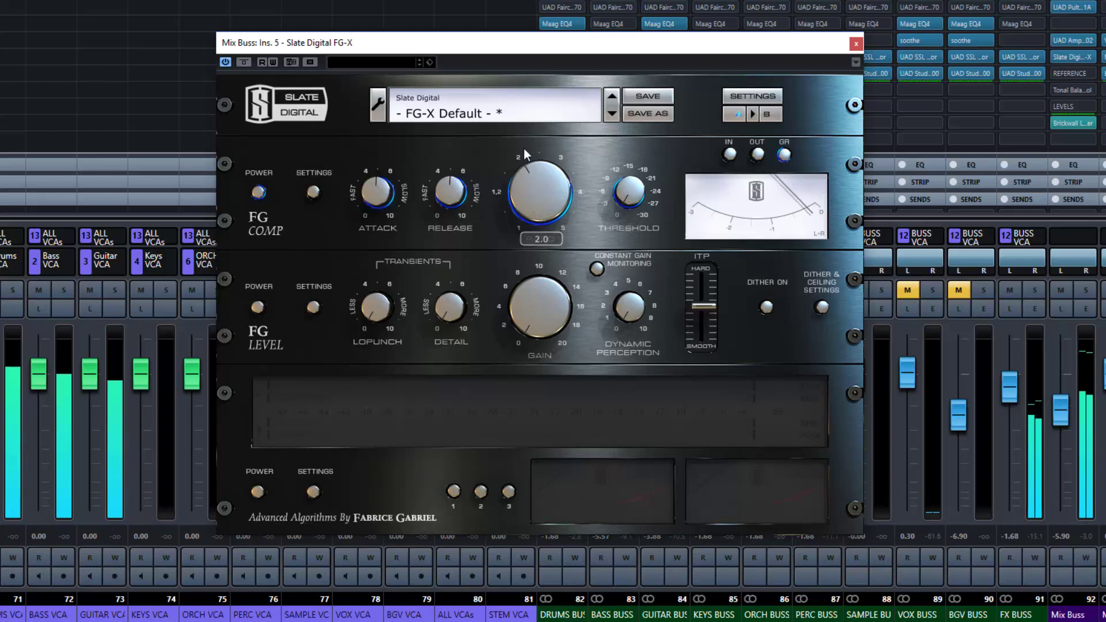
left_click_drag(630, 193, 613, 129)
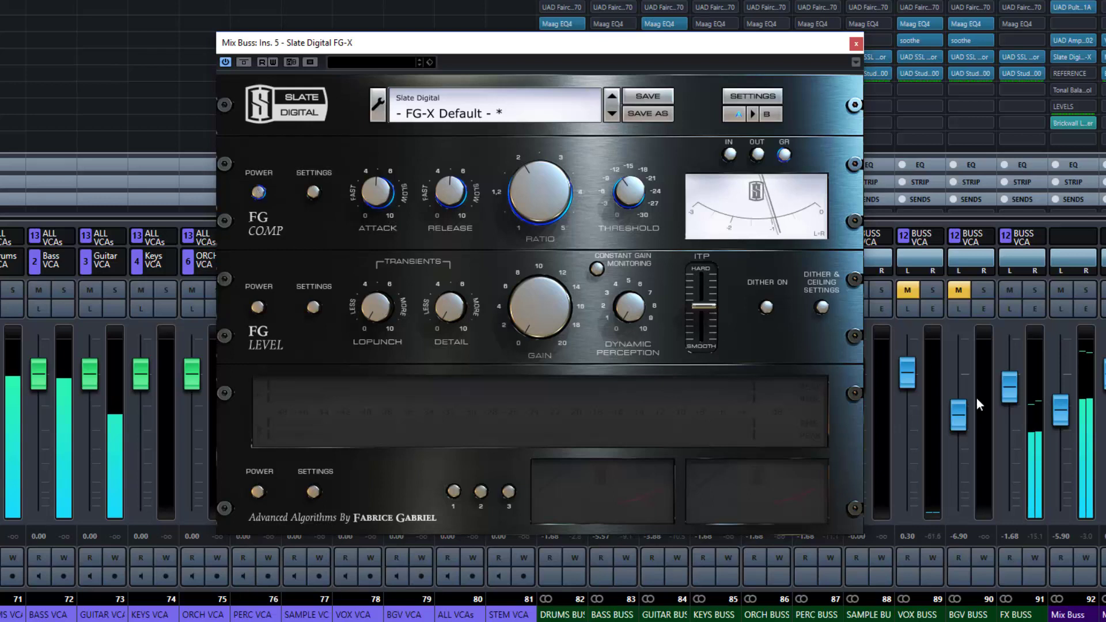
- Raise the Mix Buss fader to -1.30 and compare the mix with FG Comp off and on
left_click_drag(1066, 410, 1066, 385)
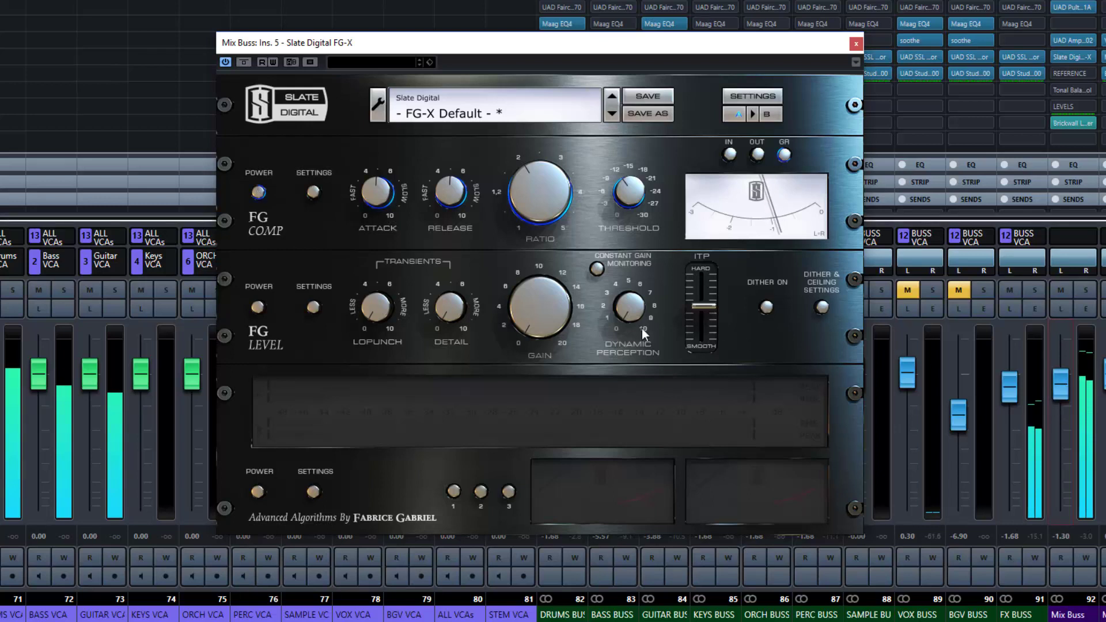
left_click(258, 193)
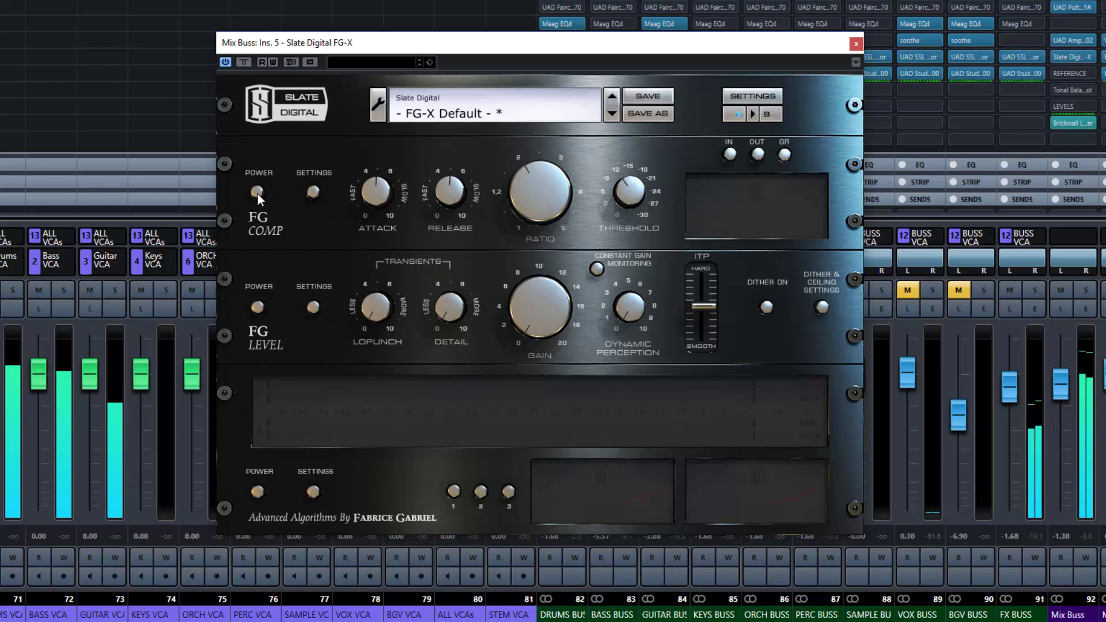
left_click(257, 193)
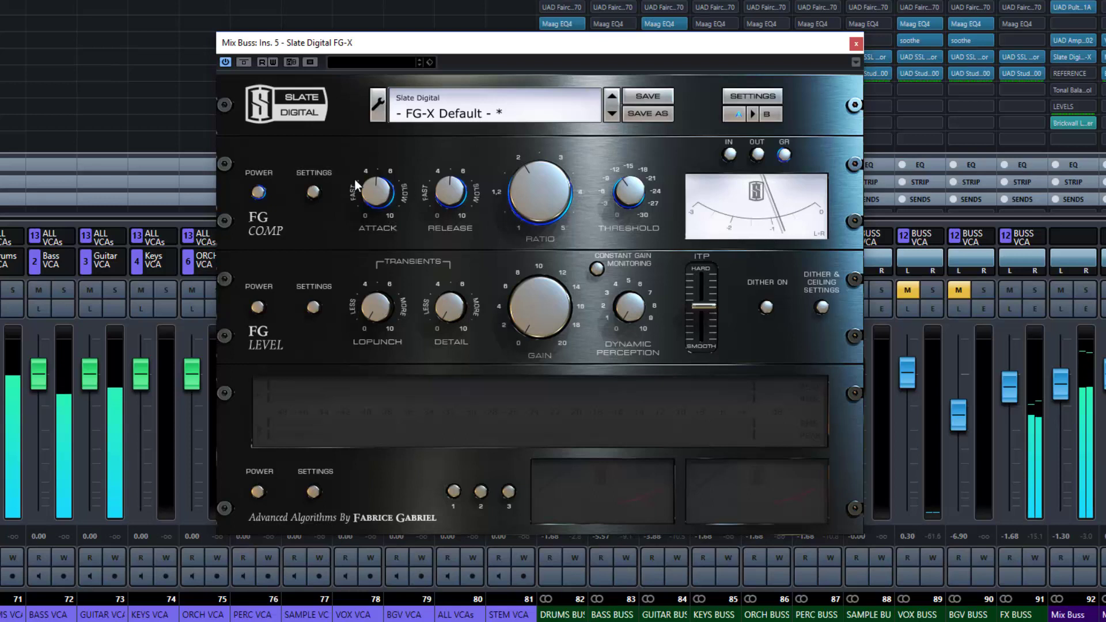
- Raise the FG Comp ratio to its maximum of 5 and lower the threshold further for heavy compression
left_click_drag(538, 190, 523, 115)
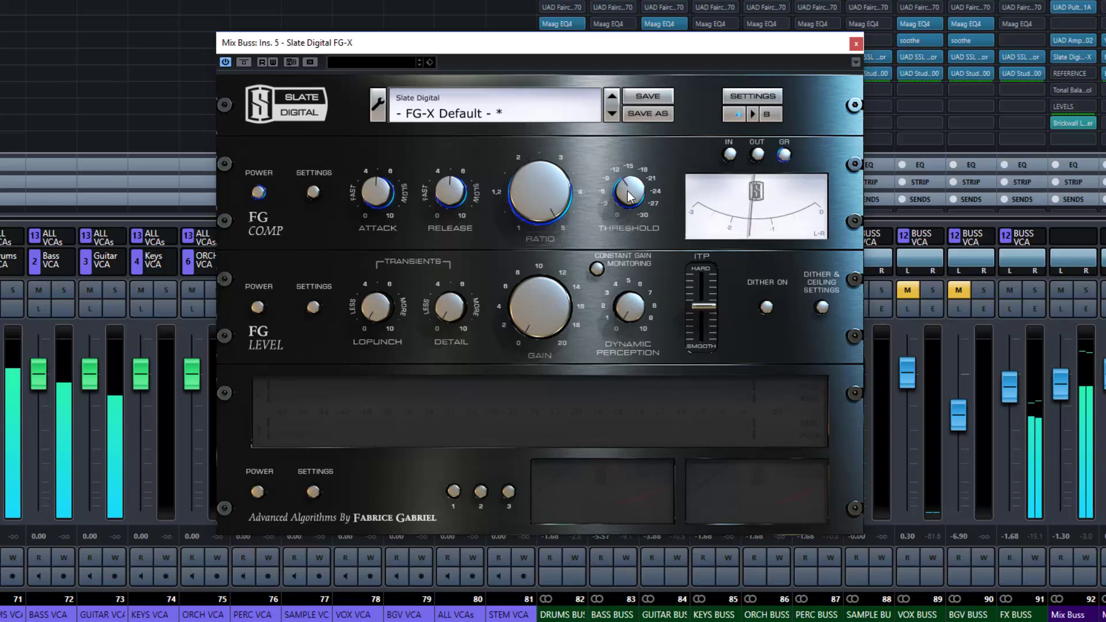
left_click_drag(629, 197, 631, 129)
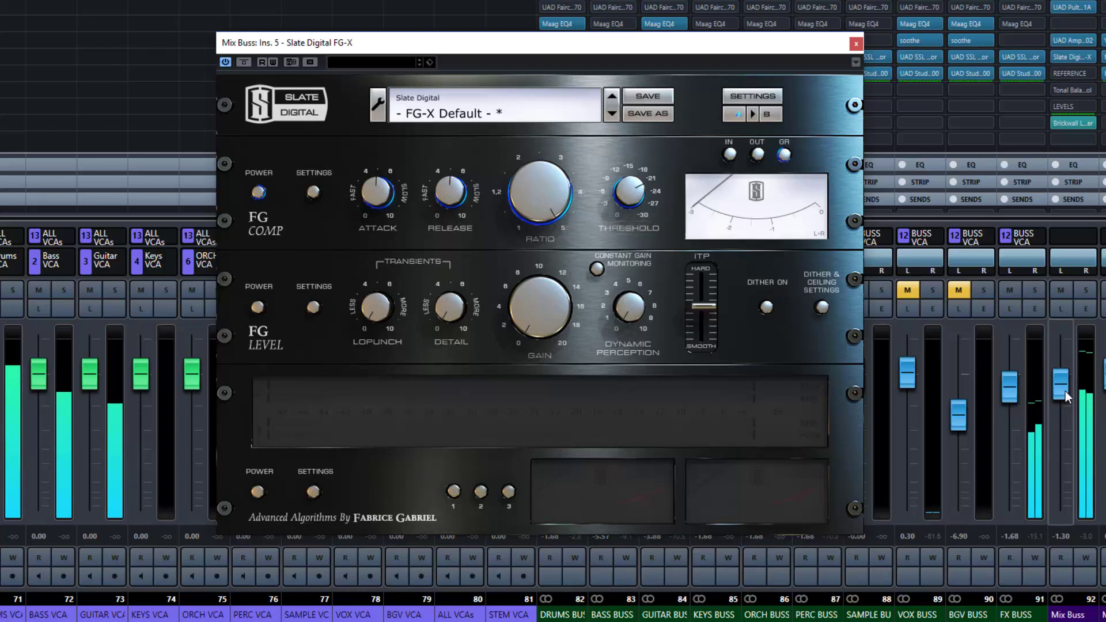
- Raise the Mix Buss fader to 3.34 and compare the heavily compressed mix with FG Comp off and on
left_click_drag(1065, 392, 1061, 363)
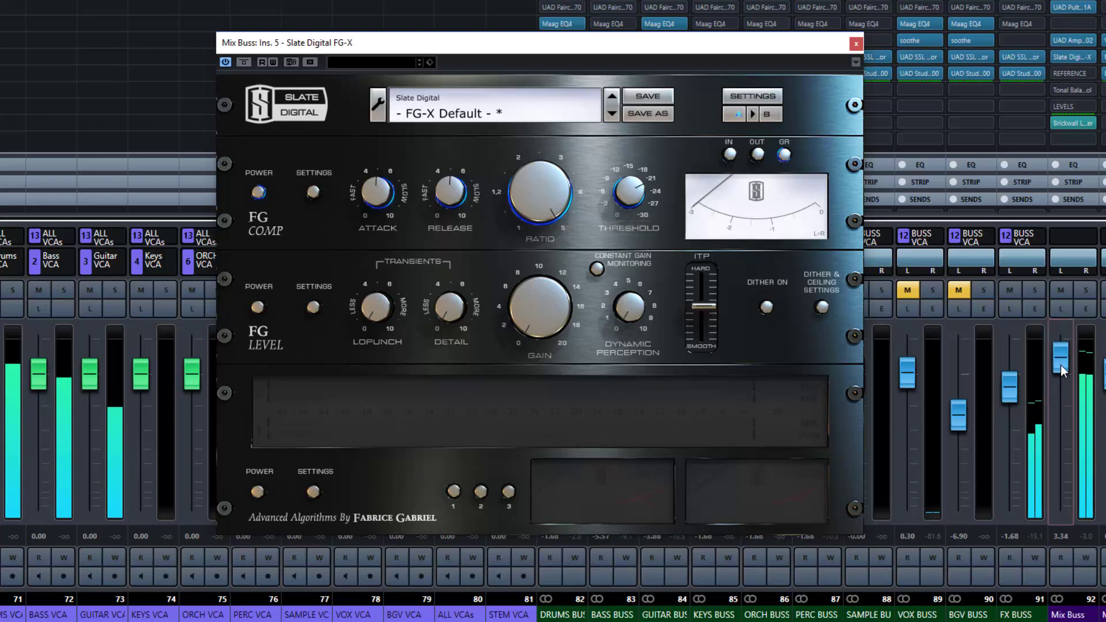
left_click(258, 192)
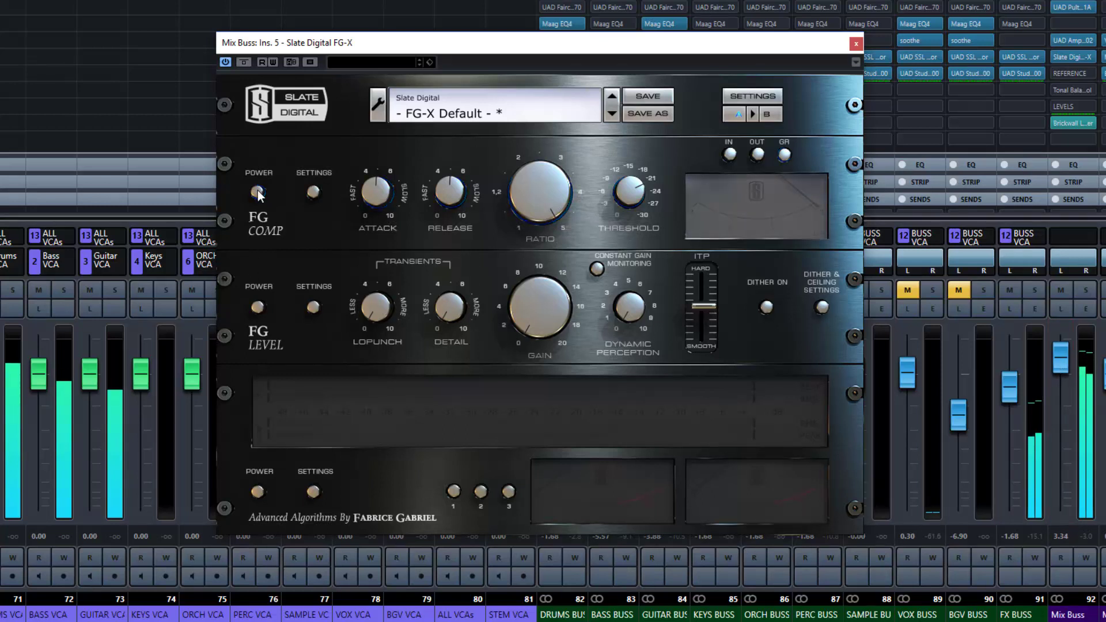
left_click(258, 192)
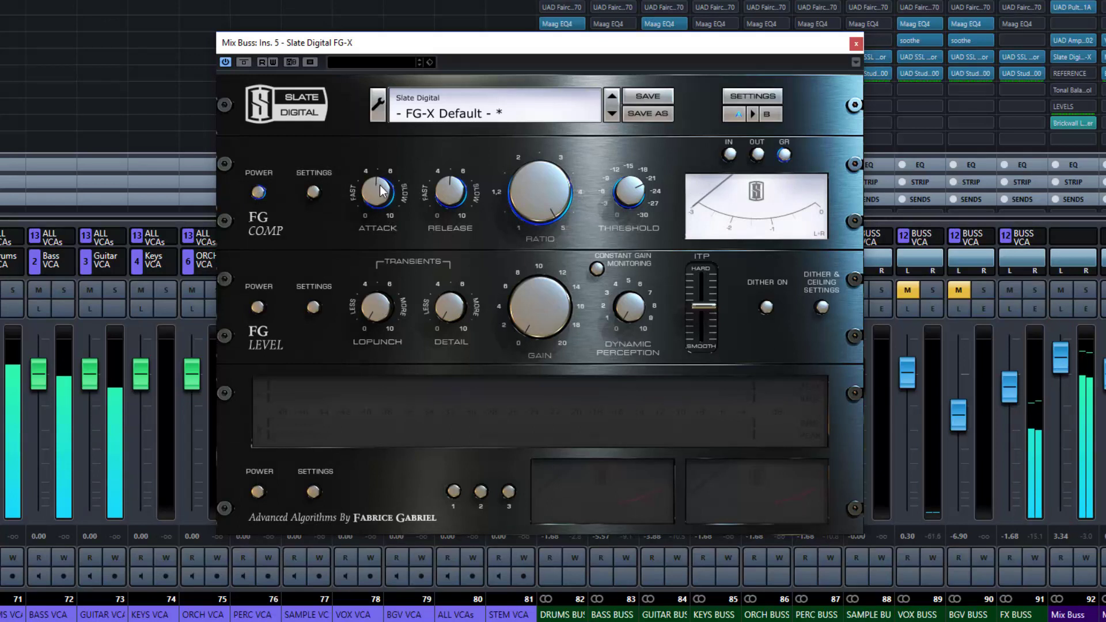
- Compare the fastest and slowest FG Comp attack settings, ending with the attack at 10
mouse_move(377, 198)
left_click_drag(378, 219, 375, 282)
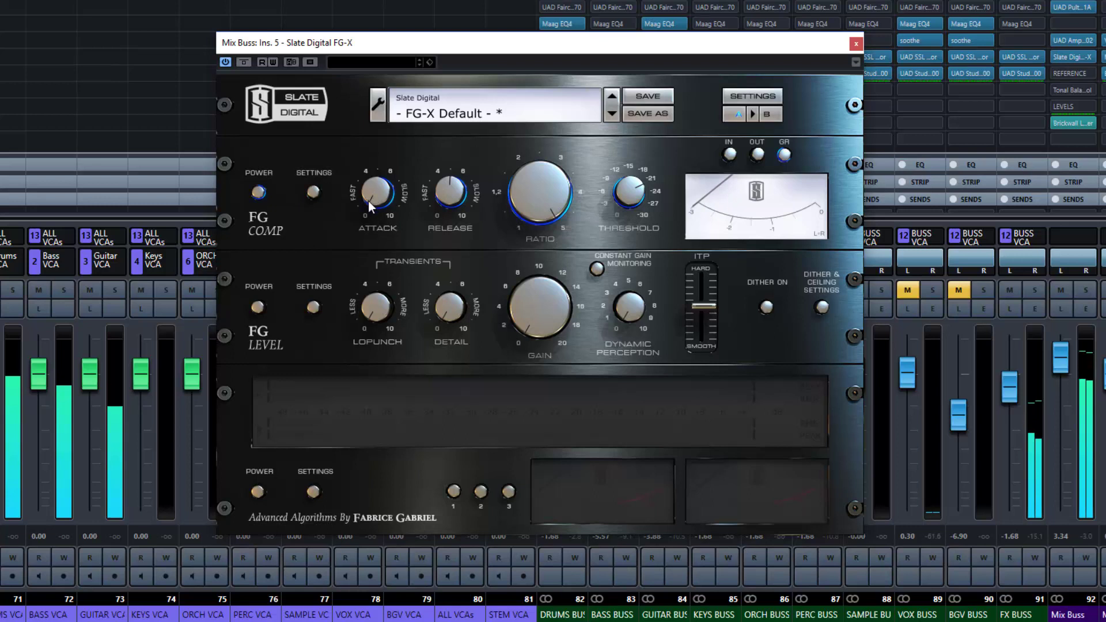
left_click_drag(368, 200, 368, 69)
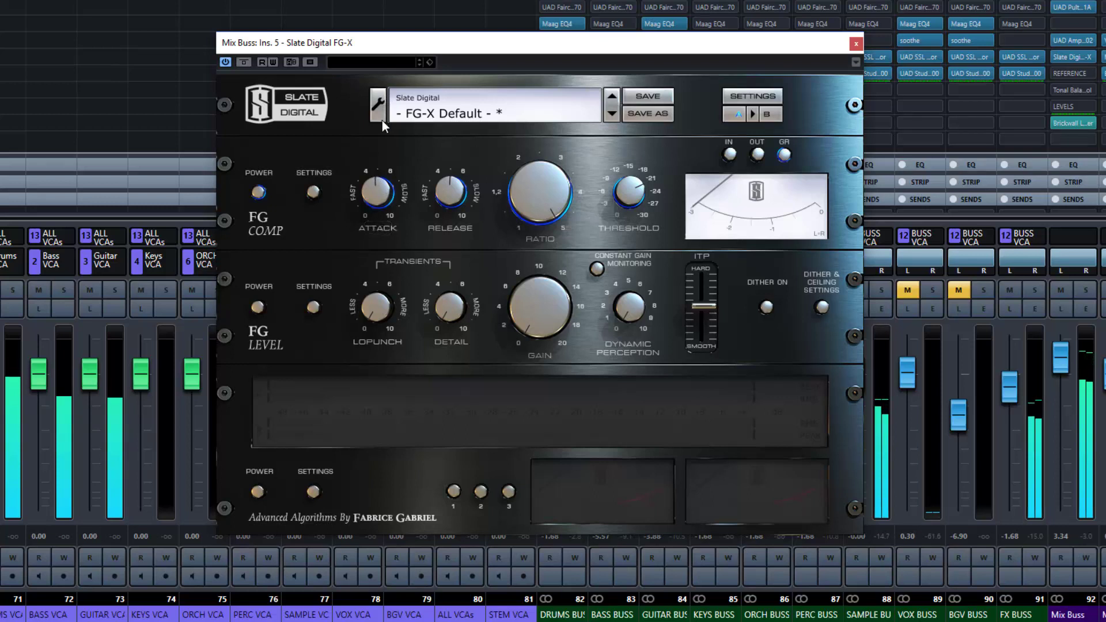
scroll(379, 170, "down", 3)
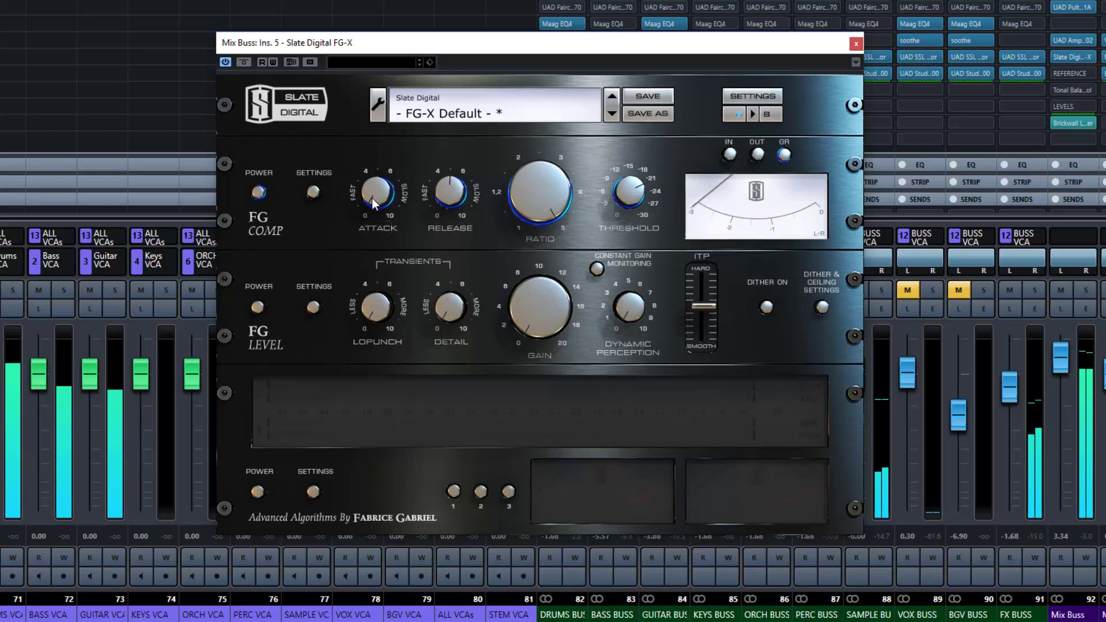
left_click_drag(372, 198, 371, 154)
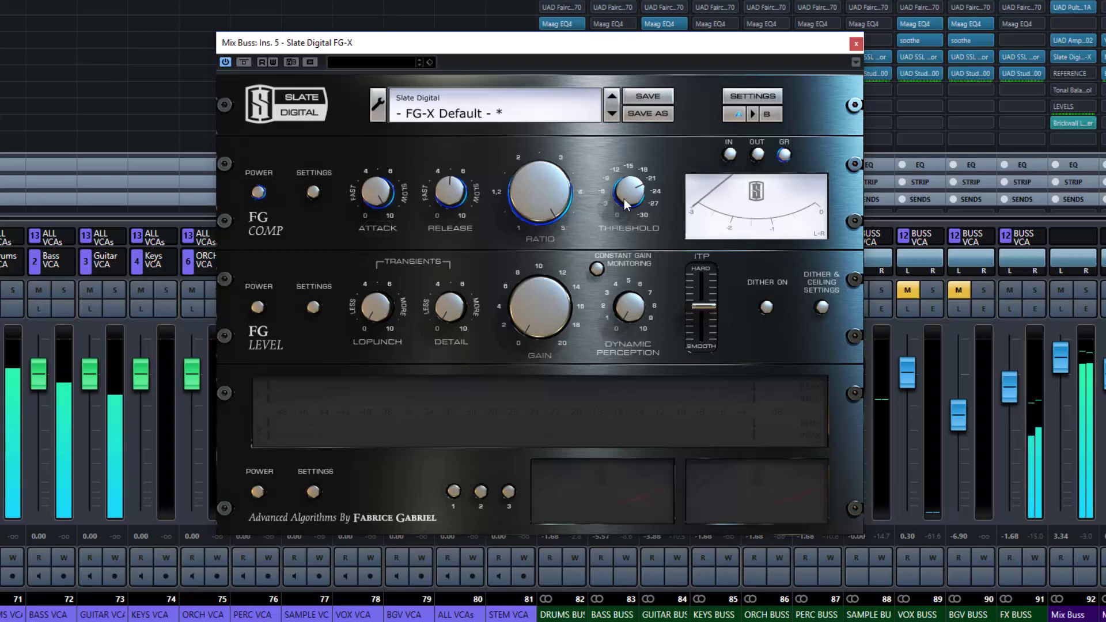
- Raise the FG Comp threshold to reduce the compression and restart playback
mouse_move(633, 211)
left_click_drag(629, 232, 629, 250)
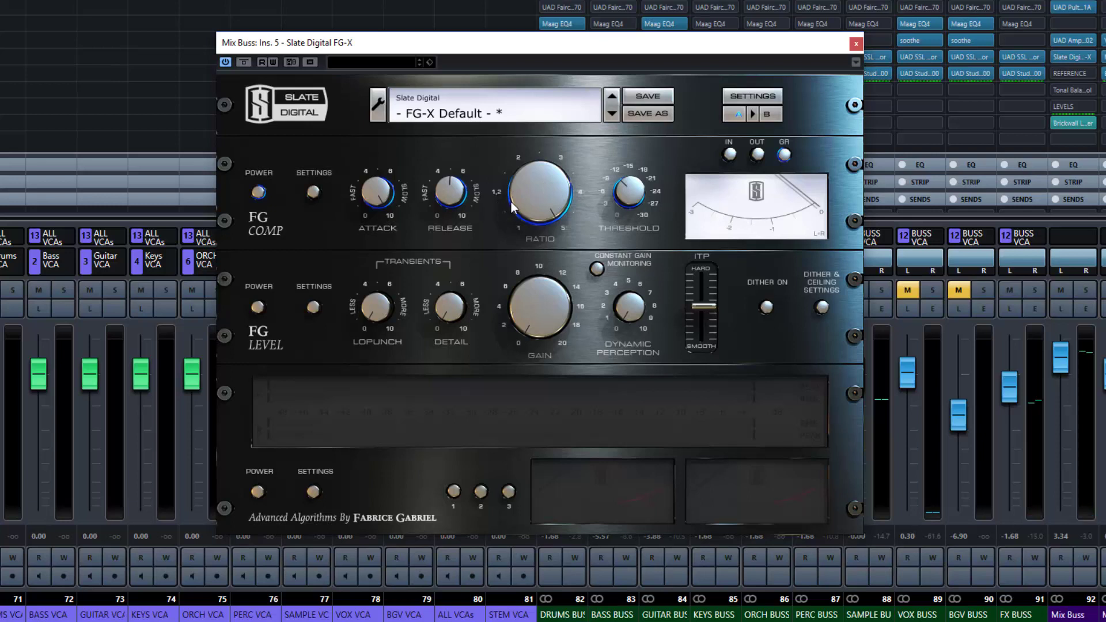
key("space")
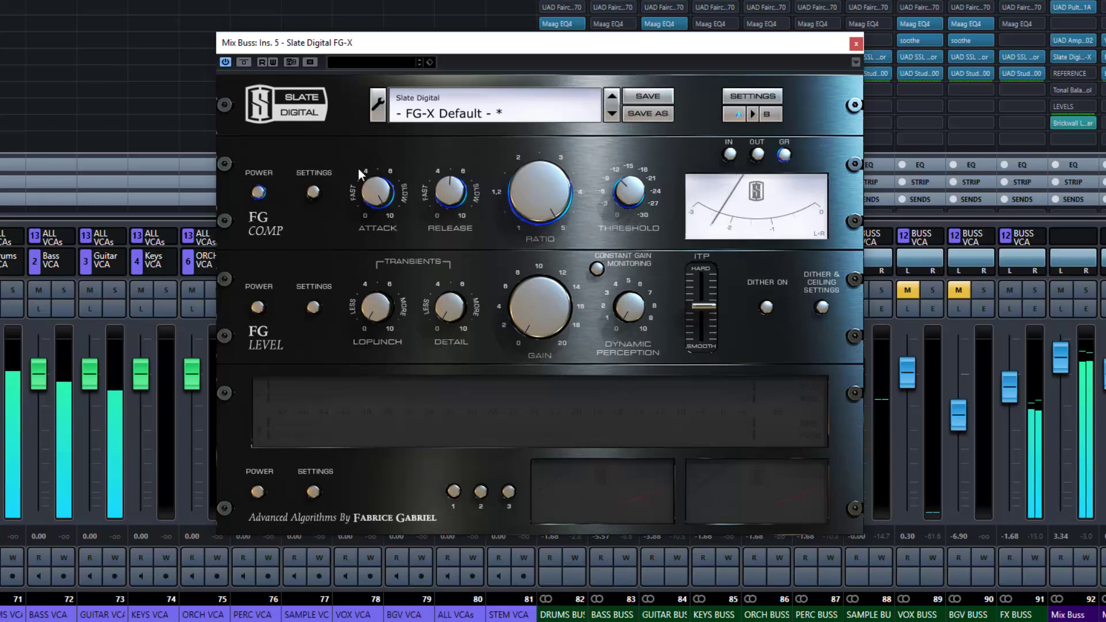
- Try the attack at 0 with the release at 10, and return the attack to 10
mouse_move(624, 193)
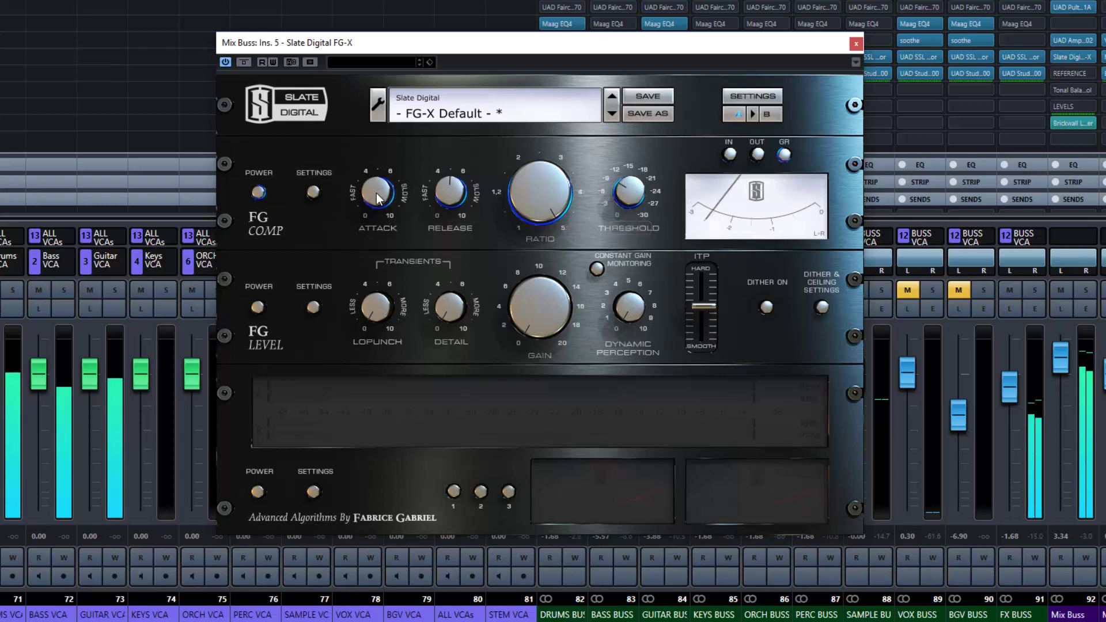
scroll(377, 199, "up", 5)
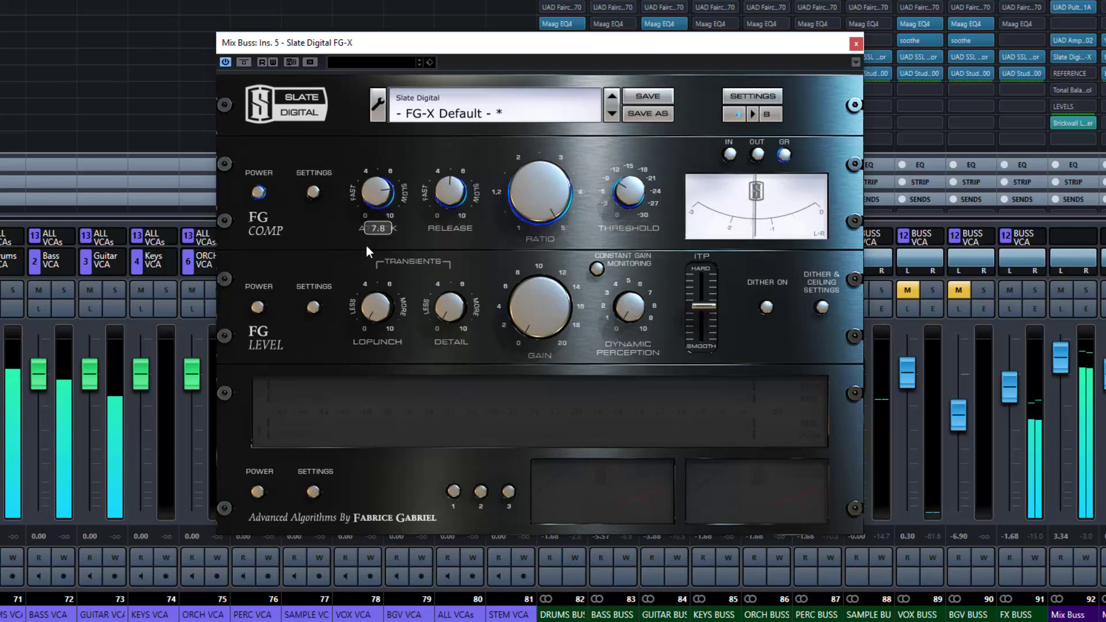
left_click_drag(365, 244, 334, 437)
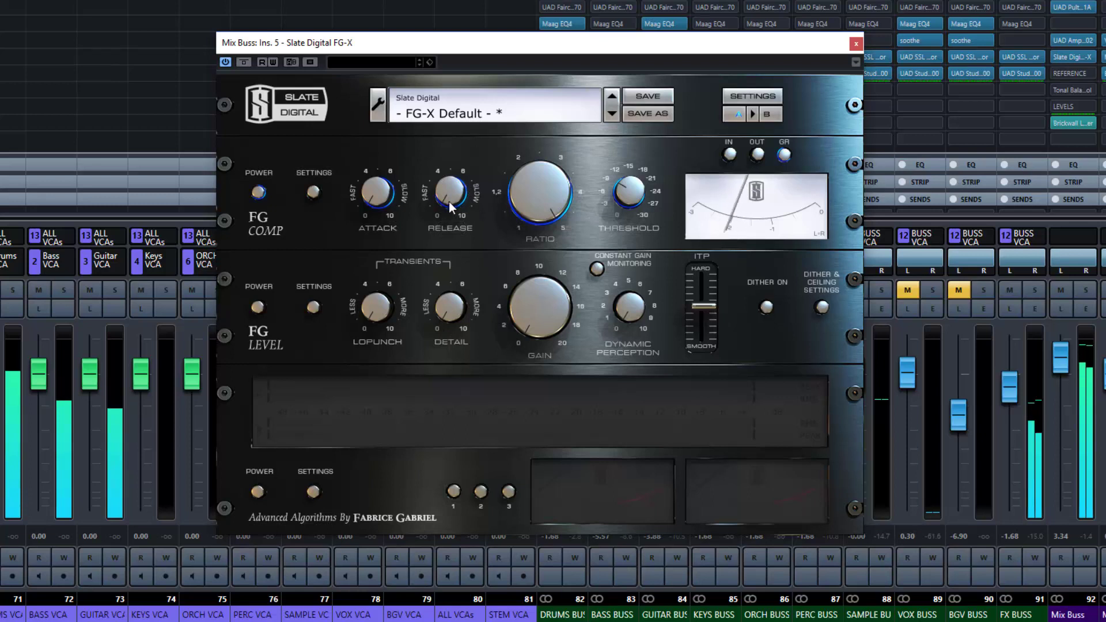
left_click_drag(448, 202, 450, 120)
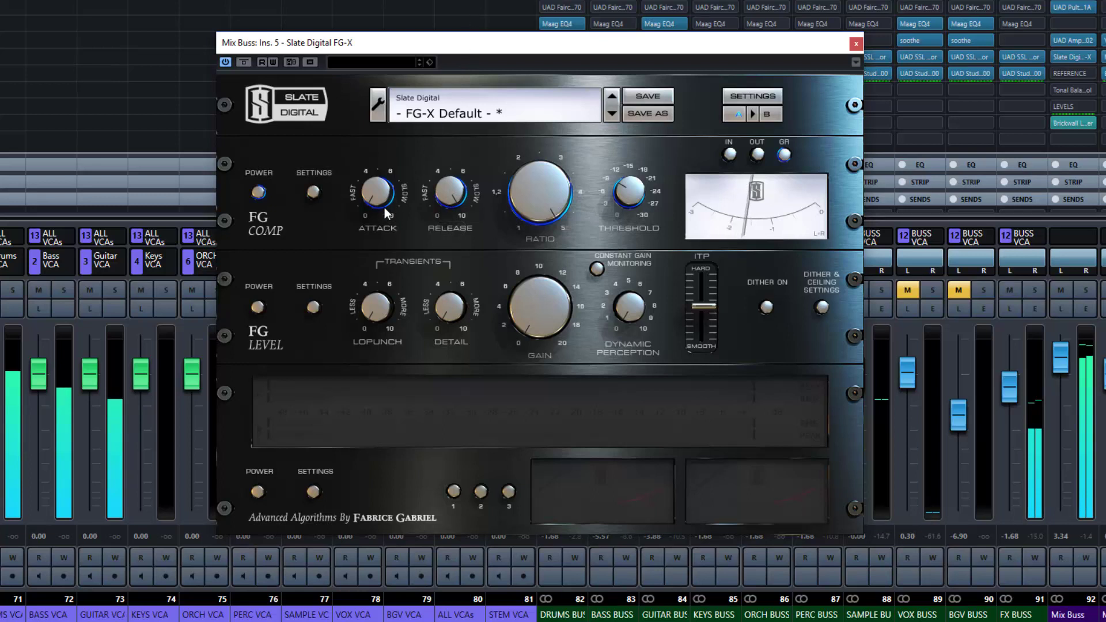
left_click_drag(384, 212, 372, 139)
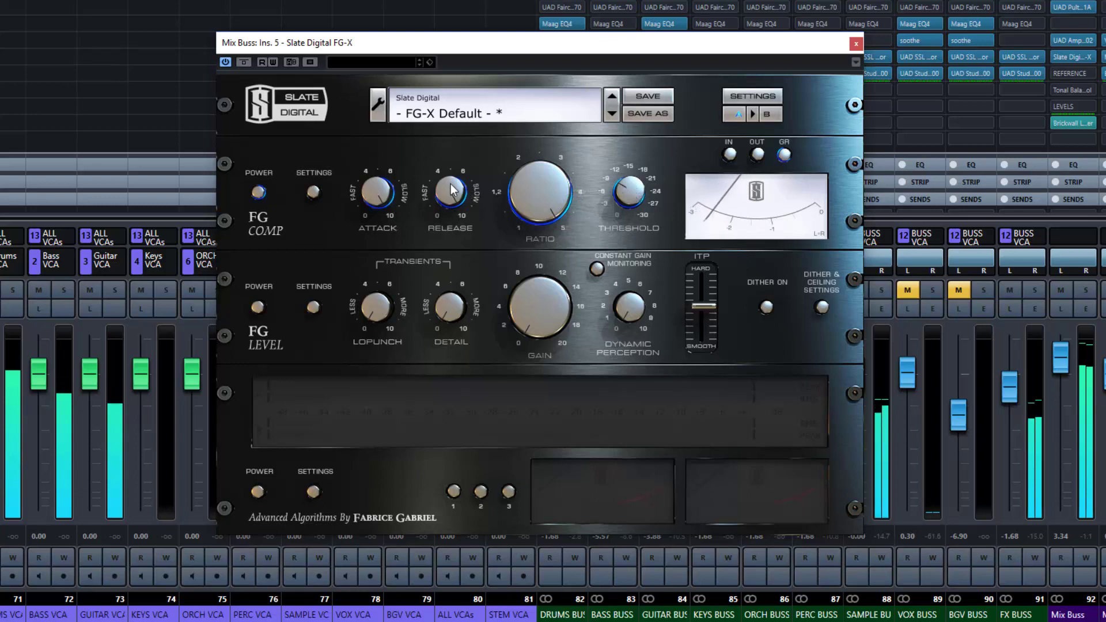
- Try the release at 0.0, and bring both the release and the attack back to middle settings
left_click_drag(451, 184, 451, 398)
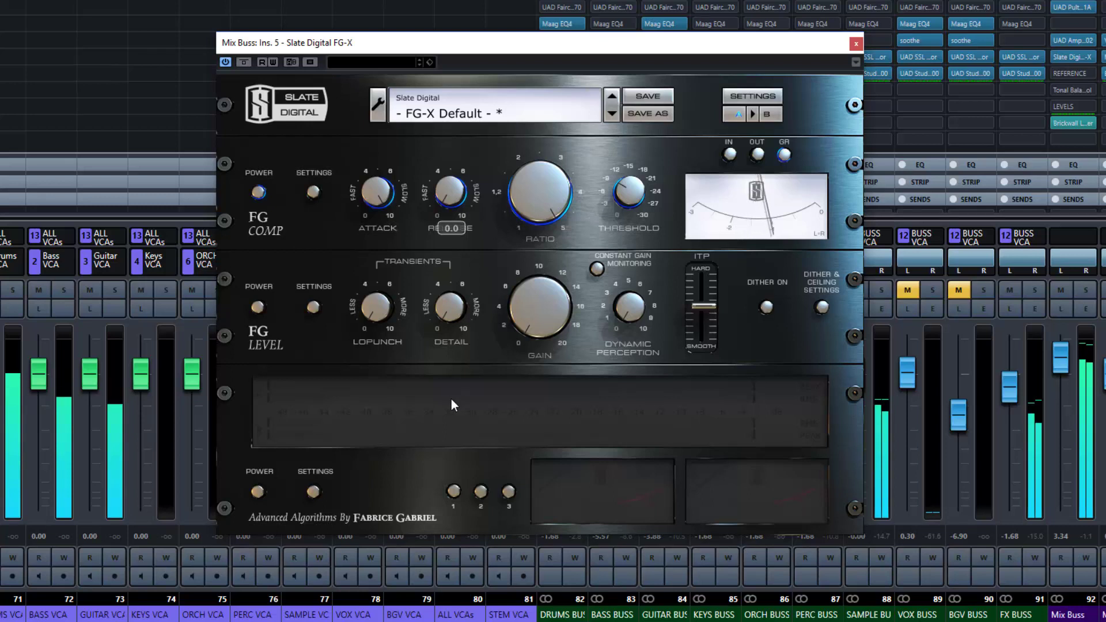
left_click_drag(450, 399, 454, 246)
left_click_drag(454, 247, 452, 264)
left_click_drag(371, 181, 368, 246)
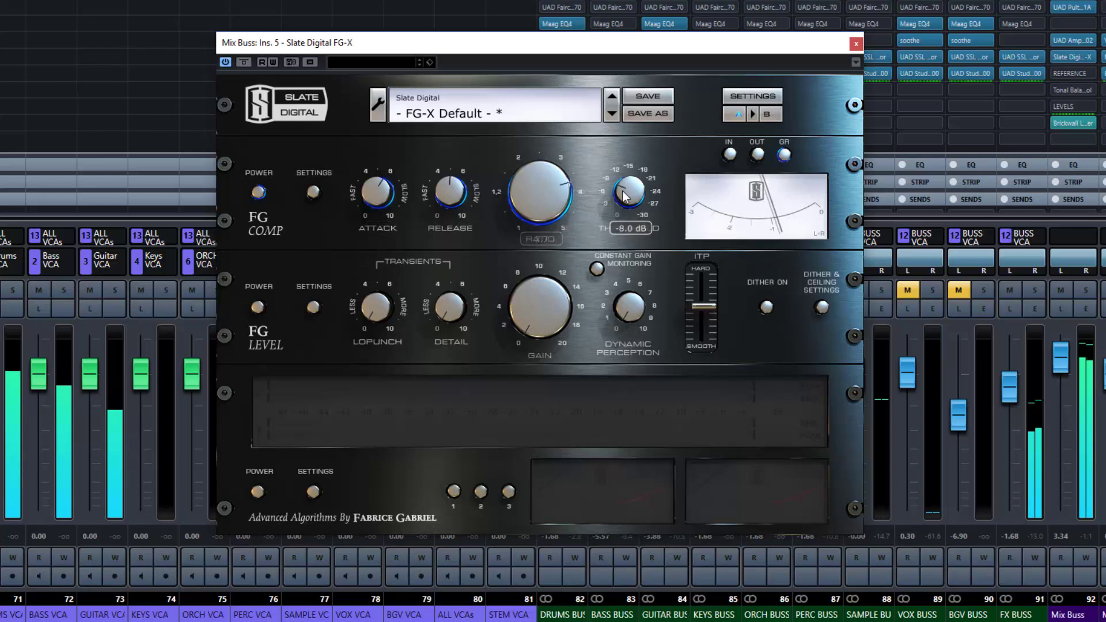
- Compare FG Comp off and on, lower the ratio to 2.0 and fine-tune the attack near its middle
left_click(257, 193)
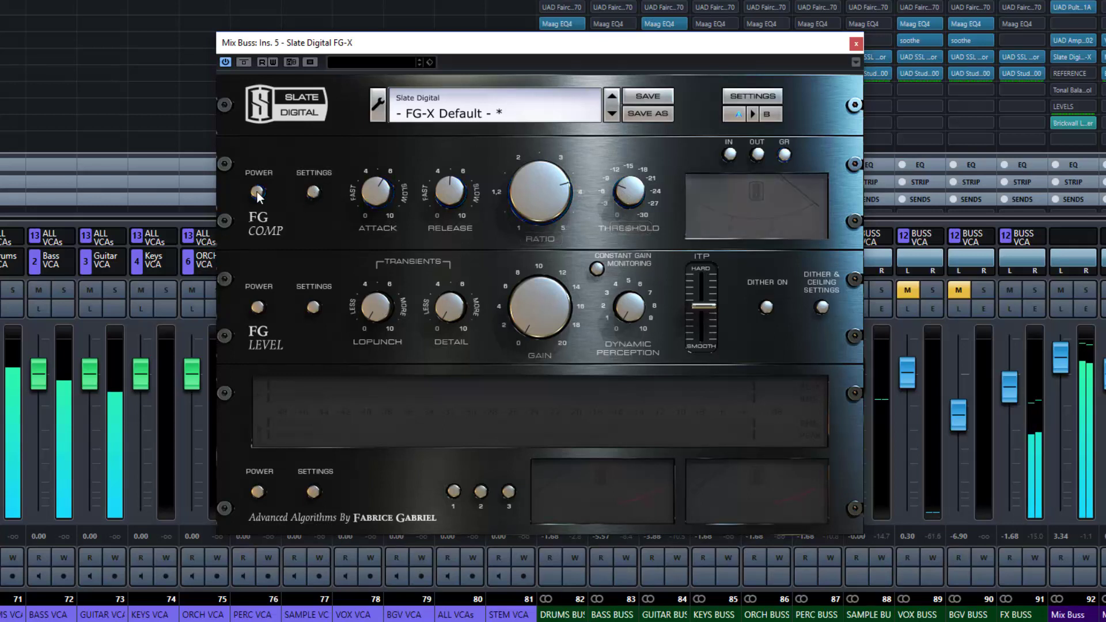
left_click(258, 193)
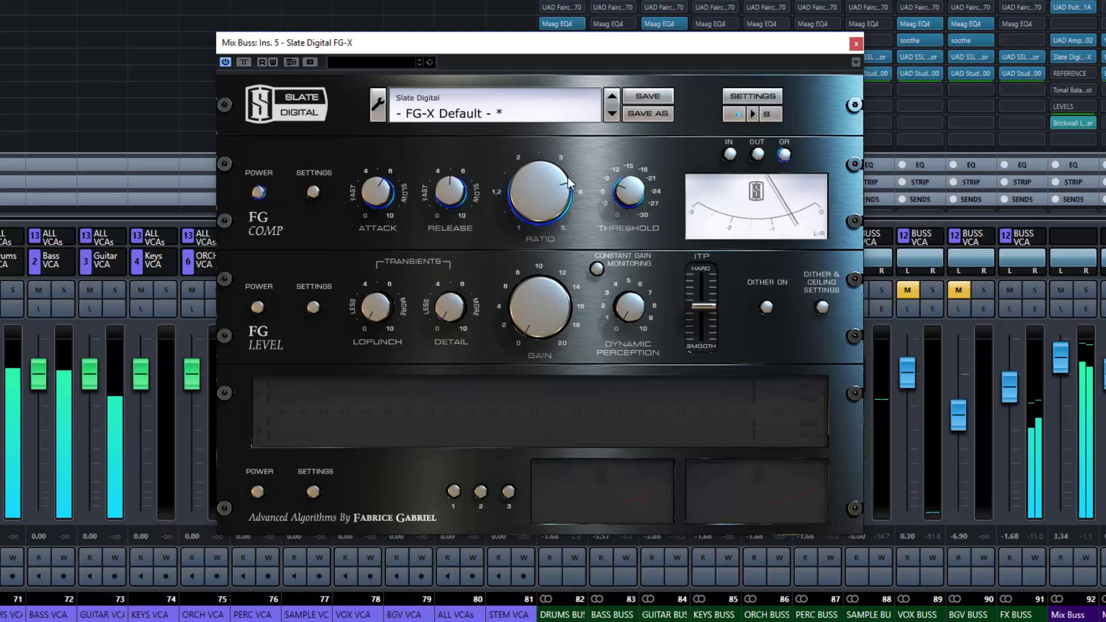
left_click_drag(568, 178, 558, 233)
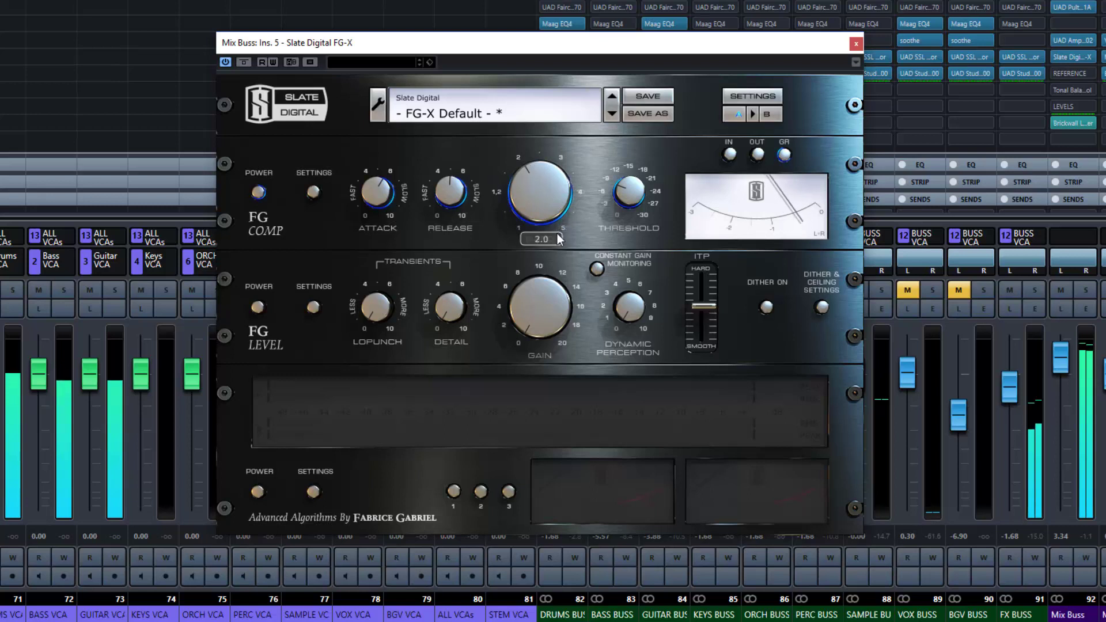
left_click(381, 190)
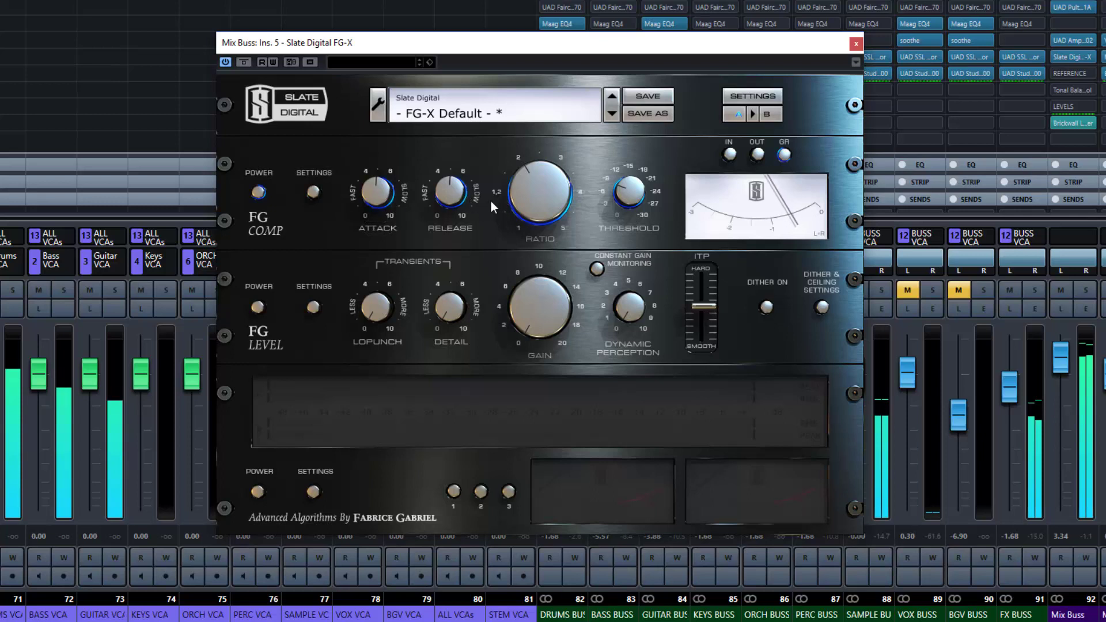
- Set the FG Comp ratio range to 1 - 20 and raise the ratio to 20.0
left_click(313, 193)
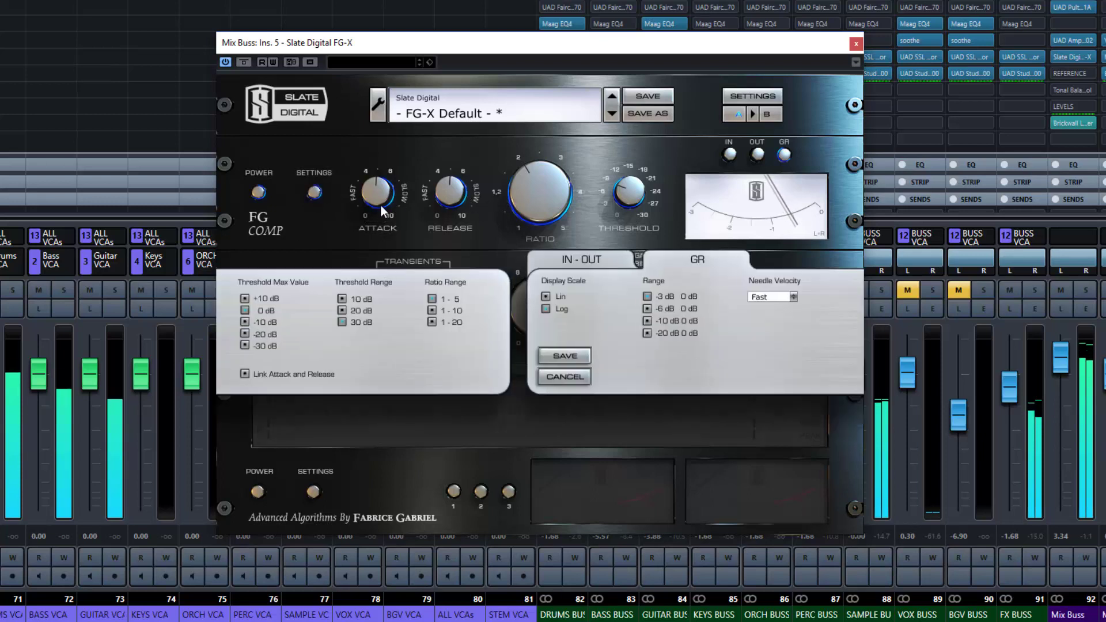
left_click(432, 322)
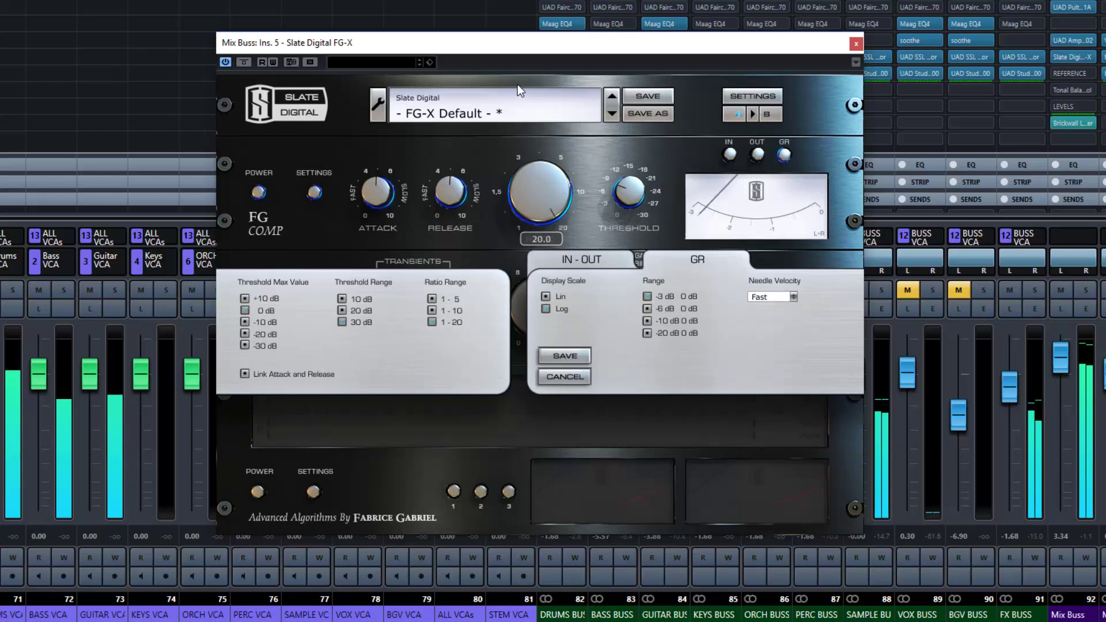
- Lower the FG Comp threshold to about -24.5 dB and slow the attack to 10.0
mouse_move(625, 192)
left_click_drag(626, 194, 624, 99)
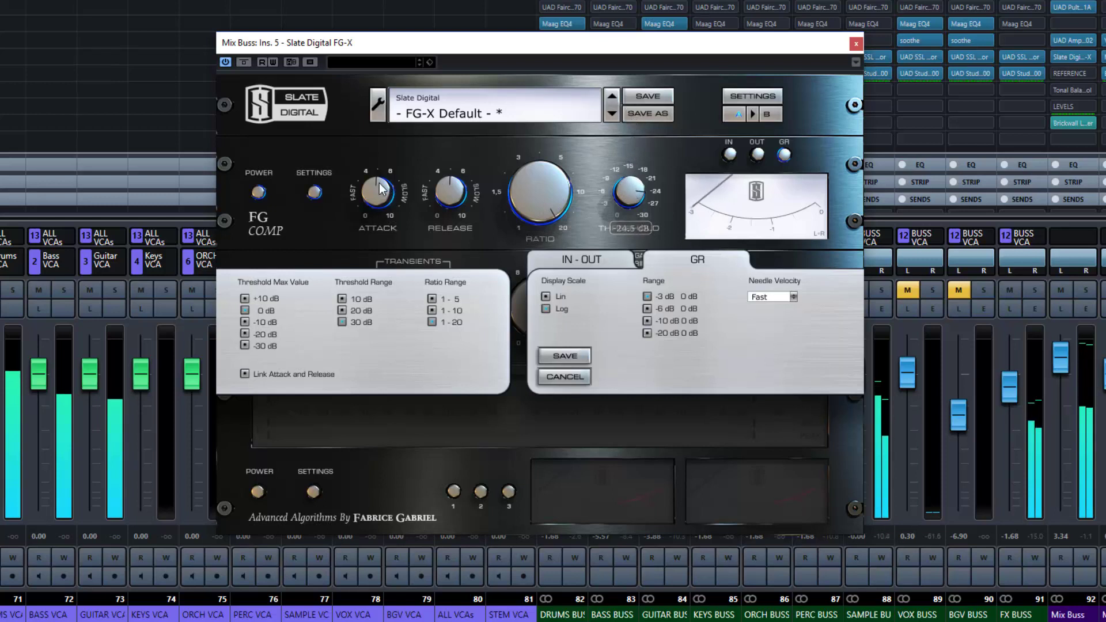
mouse_move(379, 182)
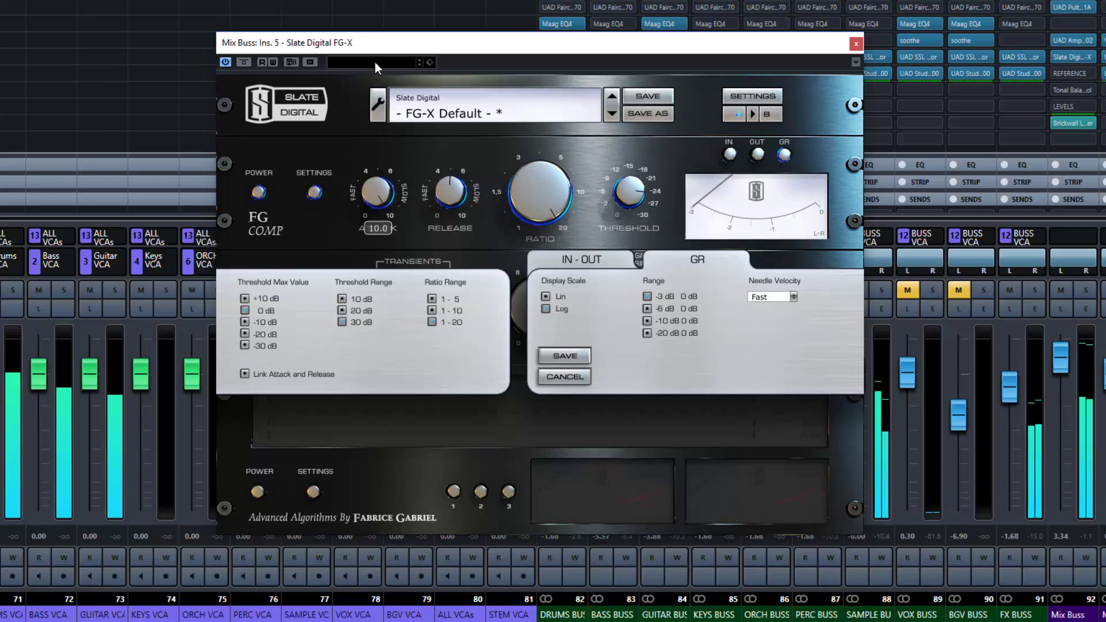
- Bring the FG Comp attack down to 4.6, try it at 0.0 and return it to the middle
scroll(379, 203, "down", 4)
scroll(372, 181, "down", 1)
scroll(374, 183, "down", 1)
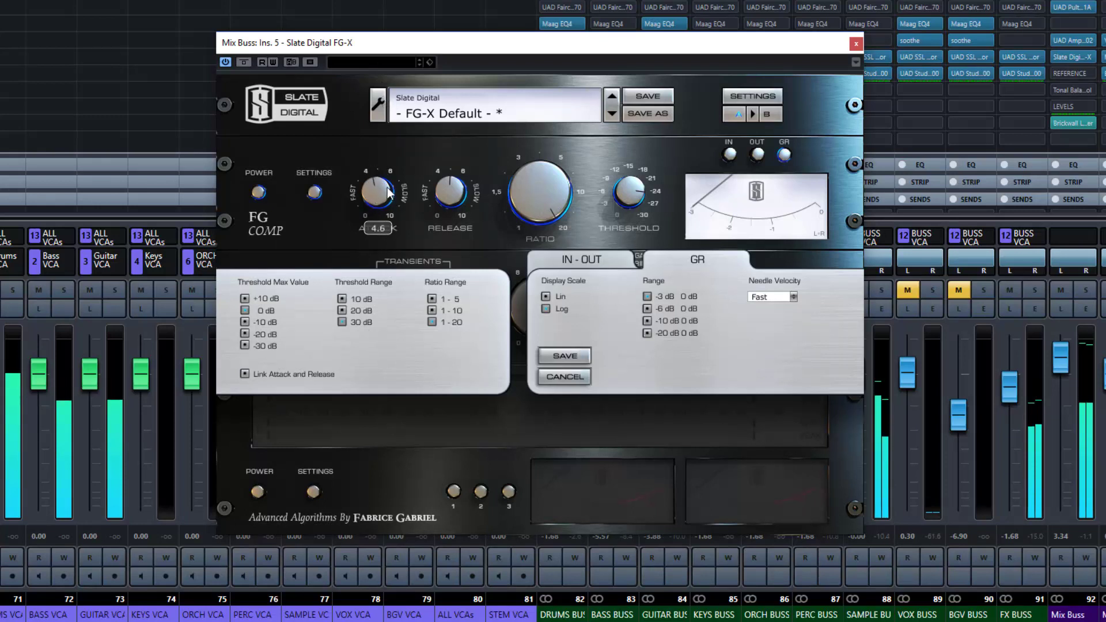
left_click_drag(390, 189, 390, 257)
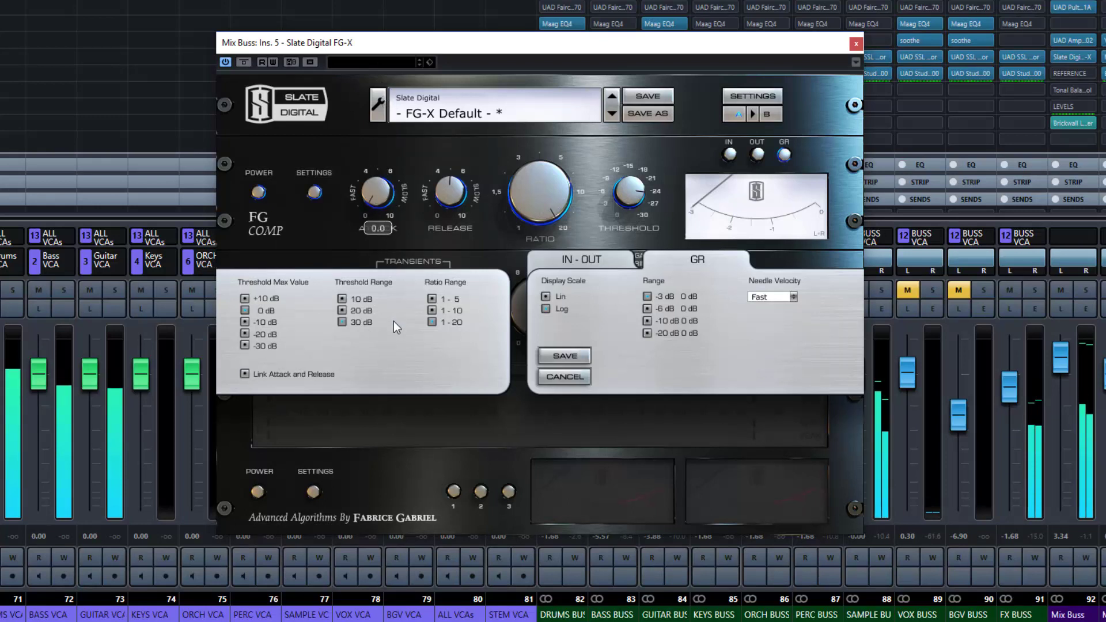
left_click_drag(393, 320, 453, 204)
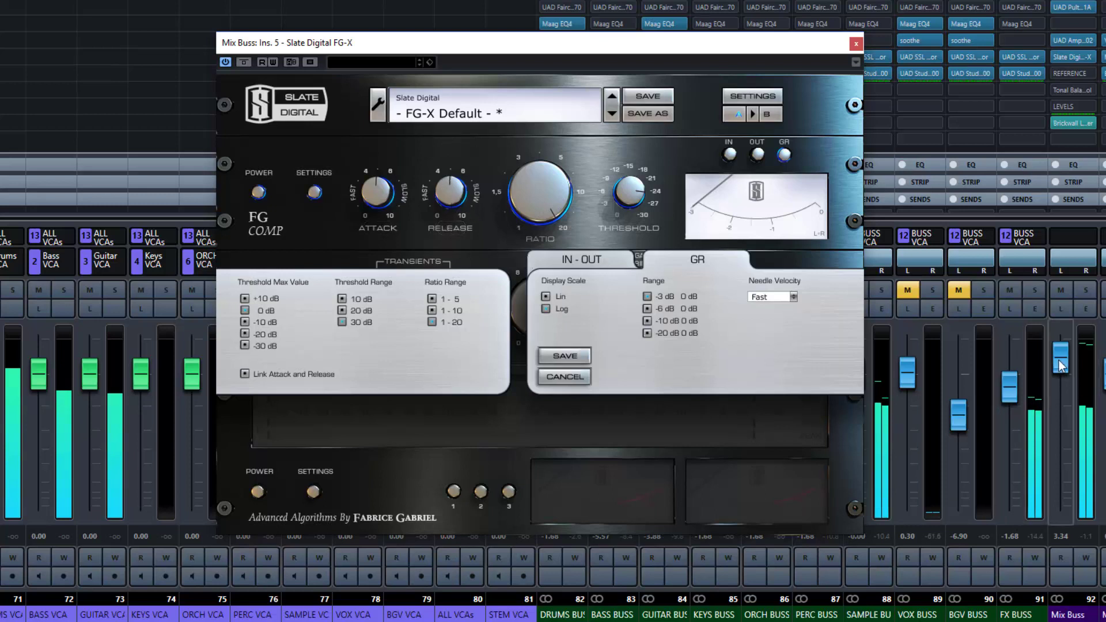
- Raise the Mix Buss fader to 6.02 and pull it back down to 2.31
left_click_drag(1059, 363, 1060, 327)
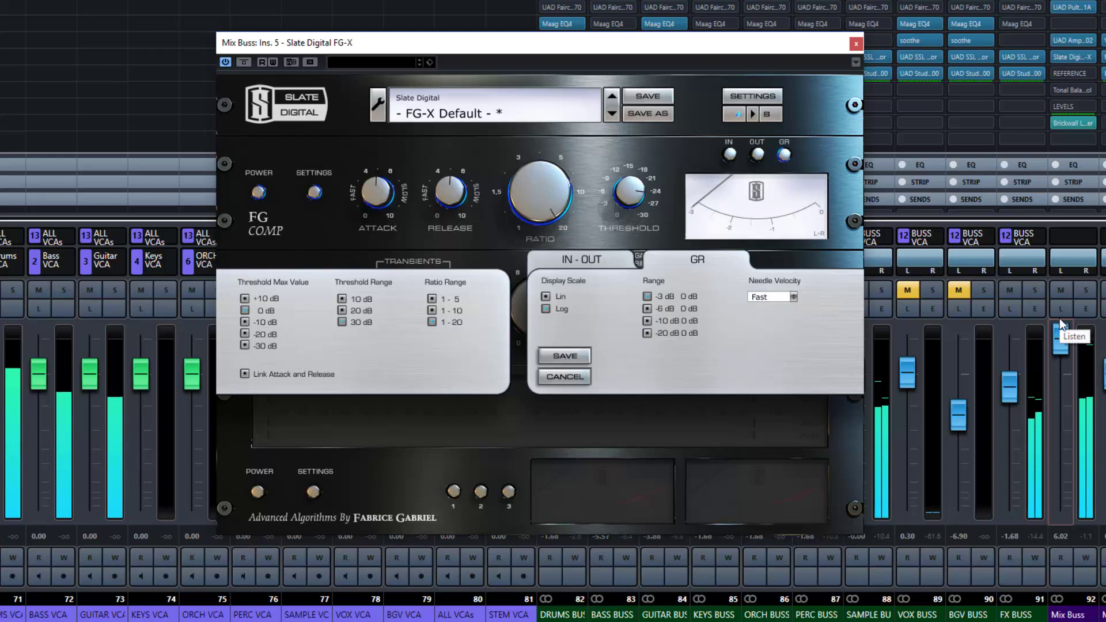
left_click_drag(1060, 318, 1058, 366)
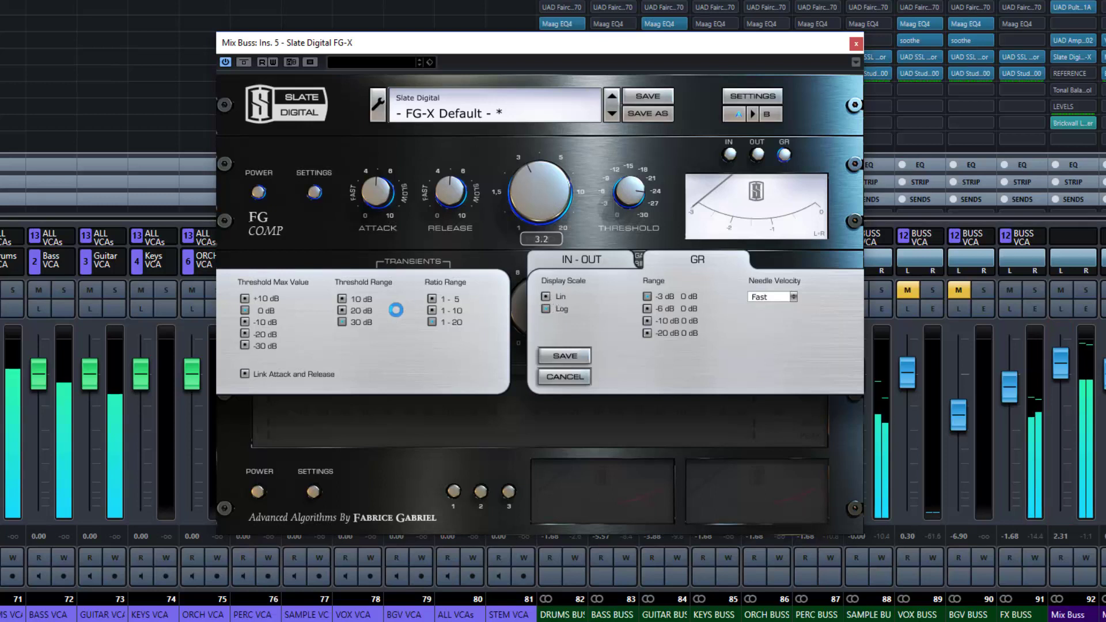
- Set the FG Comp ratio range to 1 - 5, the attack to 5.1 and the threshold to -11.3 dB, and close its settings
left_click(433, 299)
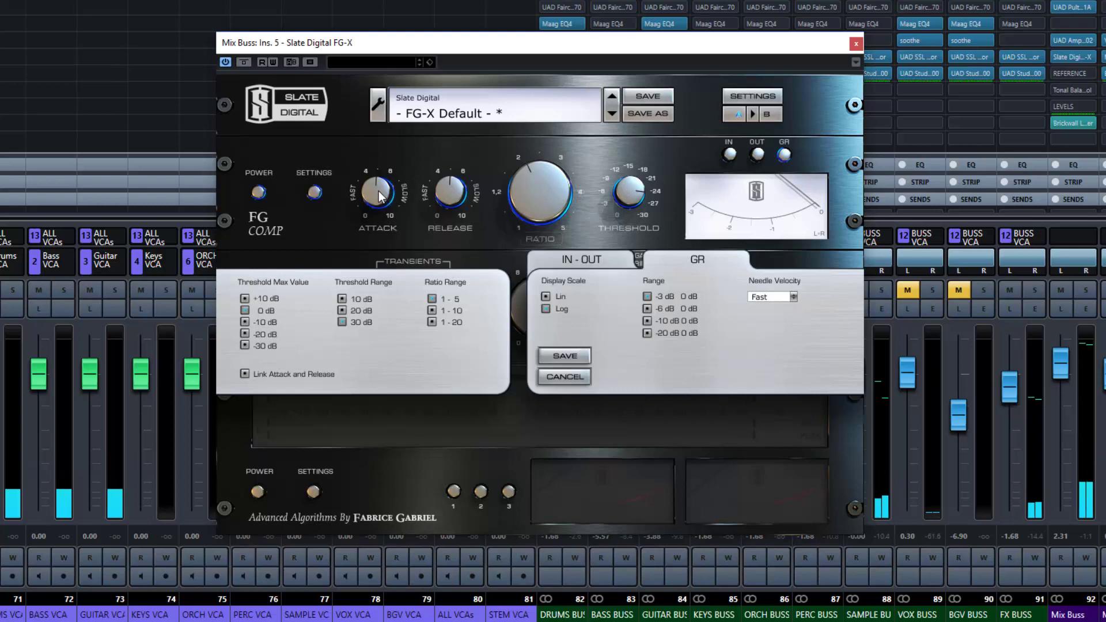
left_click_drag(378, 191, 378, 186)
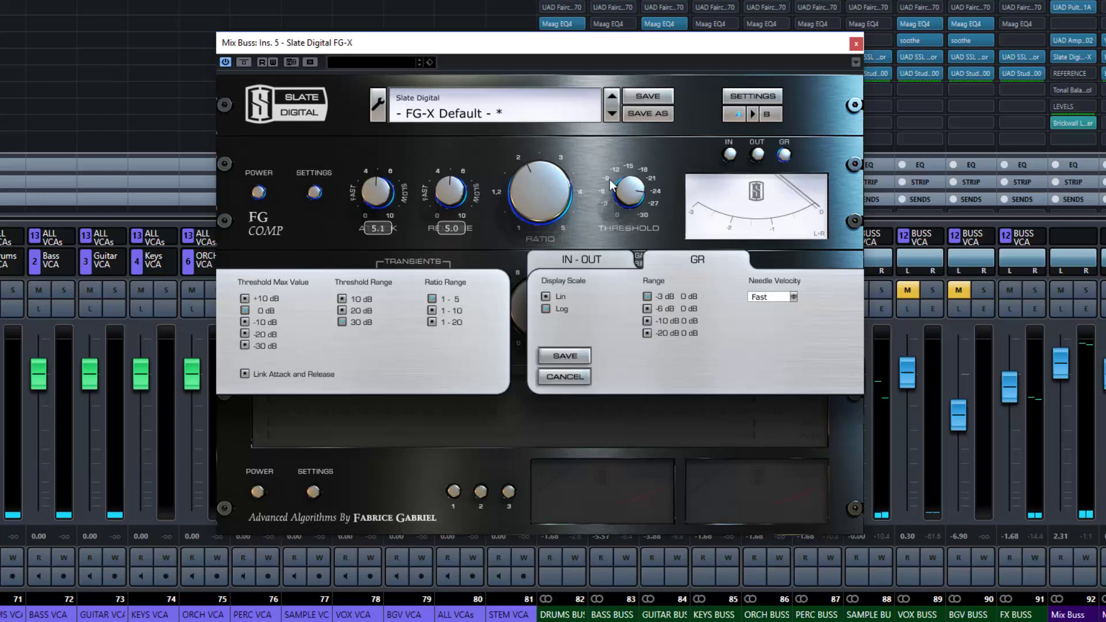
left_click_drag(612, 185, 651, 251)
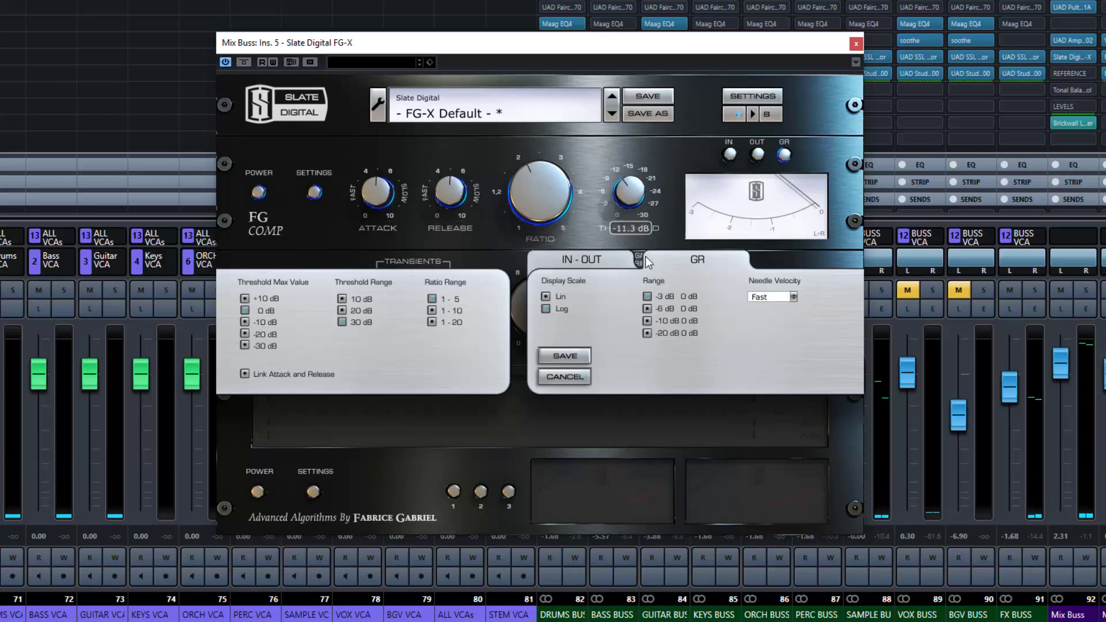
left_click(314, 192)
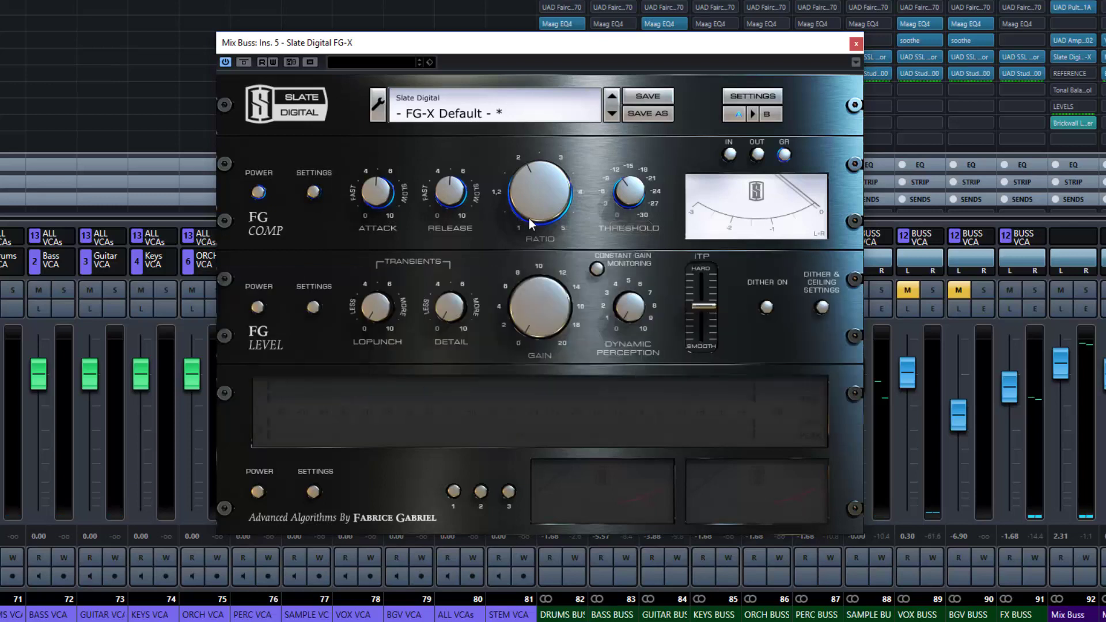
left_click(540, 185)
- Power on the metering section and the FG Level section
left_click(258, 492)
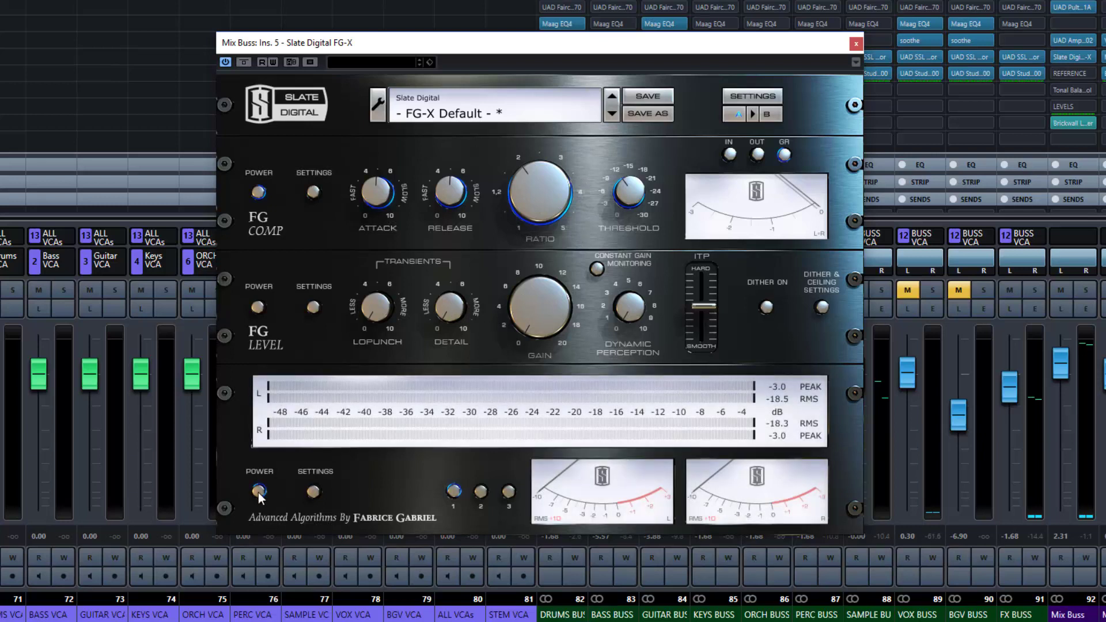
left_click(258, 308)
- Try the 1 - 10 Level Range in the FG Level settings, go back to 1 - 20 and cancel the settings
left_click(314, 307)
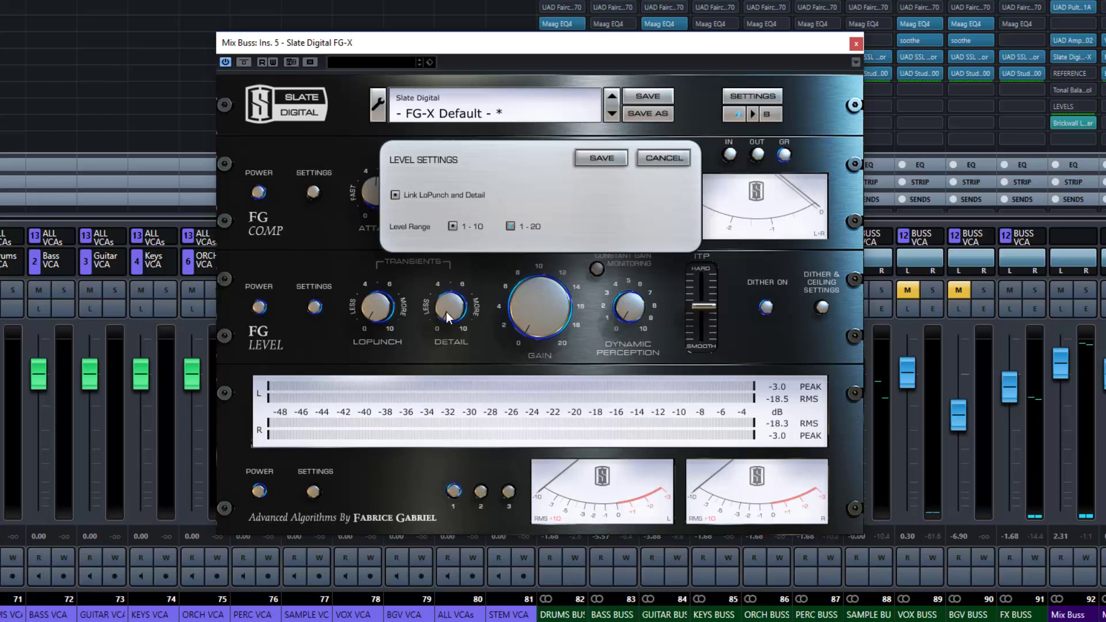
left_click(453, 225)
left_click(509, 226)
left_click(662, 159)
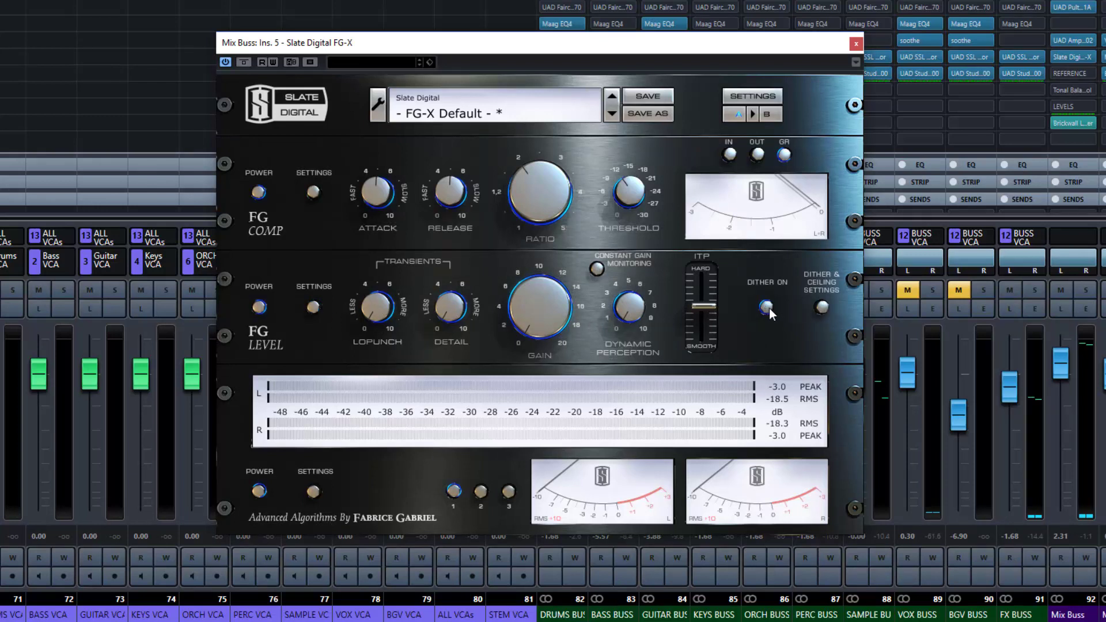
- Look through the output bit resolution choices in the dither settings, lower the ceiling and save the settings
left_click(822, 307)
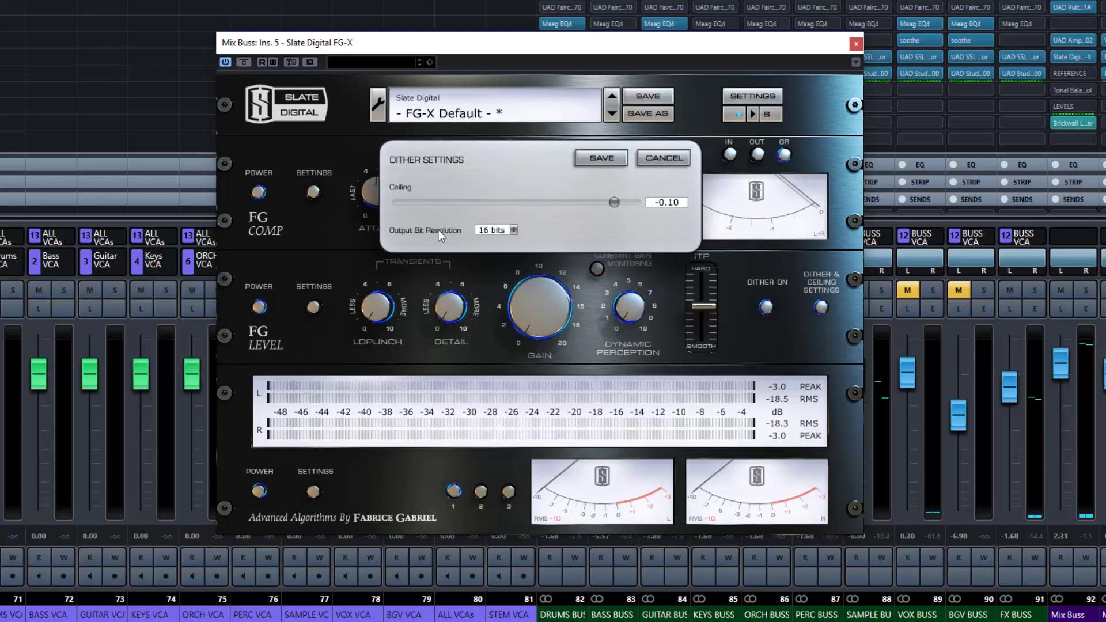
left_click(514, 230)
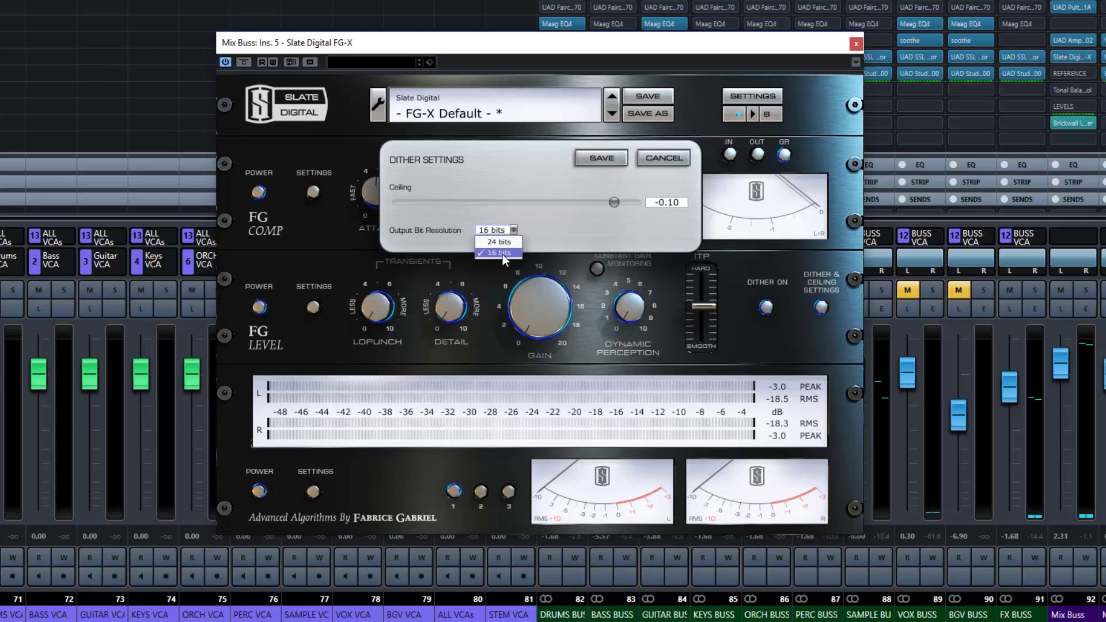
left_click(531, 239)
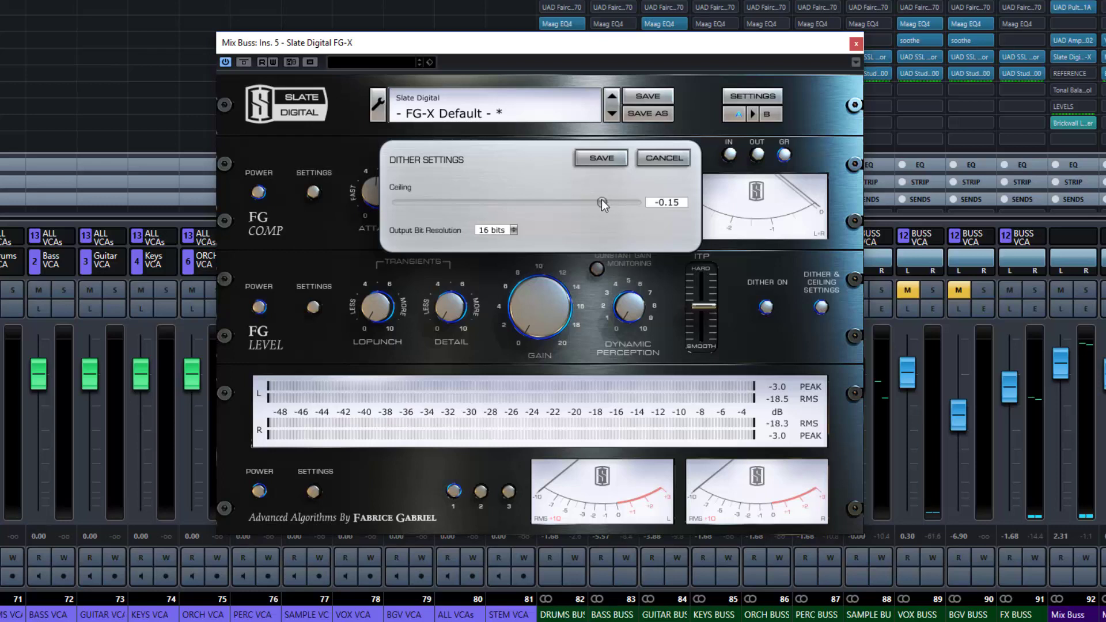
left_click_drag(602, 199, 569, 203)
left_click_drag(564, 201, 396, 209)
left_click(579, 200)
left_click_drag(577, 203, 573, 204)
left_click(596, 158)
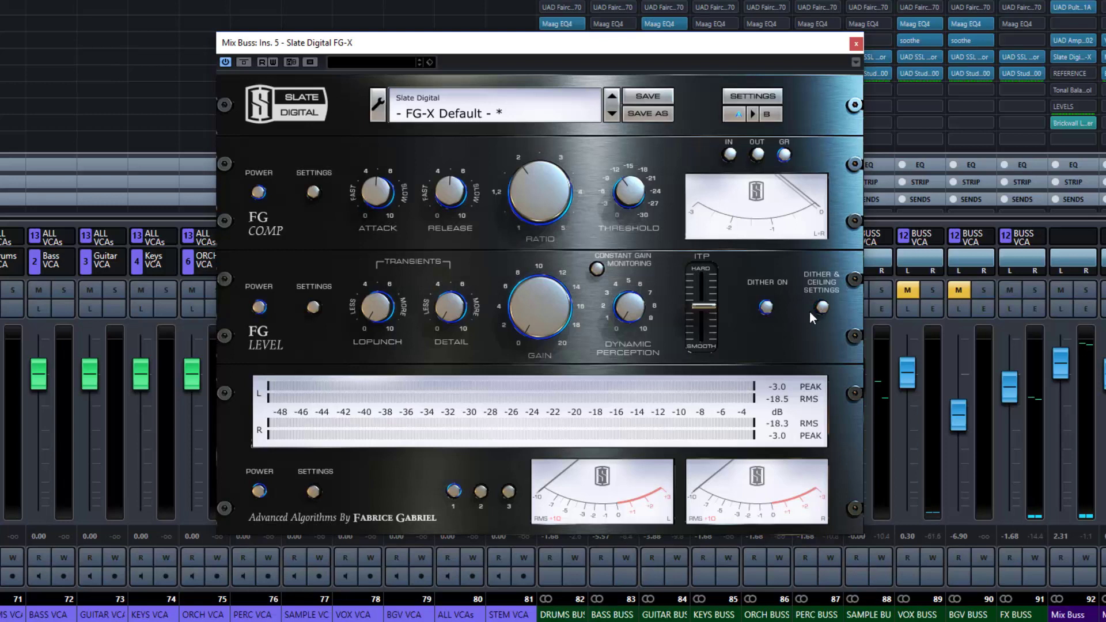
- Switch FG Level's dither off and back on
left_click(766, 308)
left_click(766, 307)
- Play the mix, raise the FG Level gain slightly and lower the Mix Buss fader to -4.95
key("space")
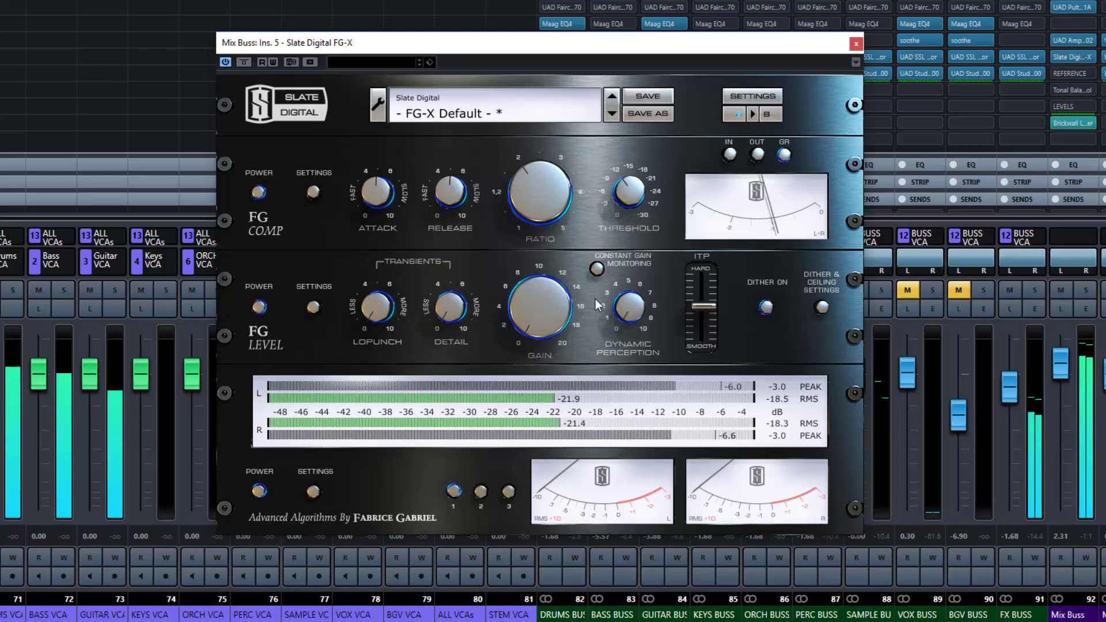
left_click_drag(525, 318, 523, 303)
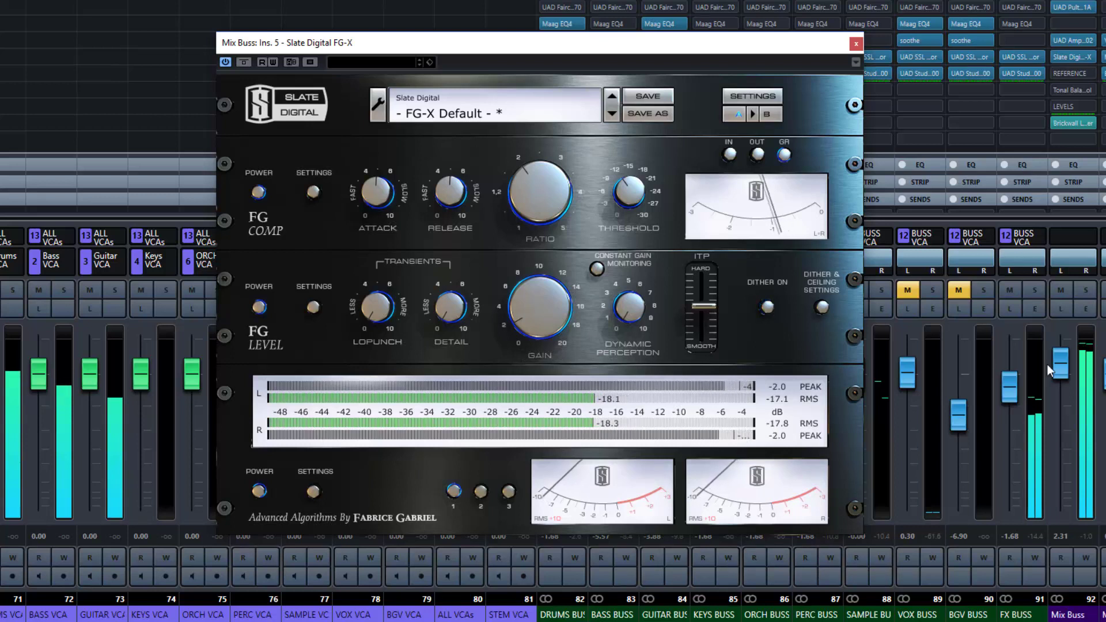
left_click(1065, 369, "ctrl")
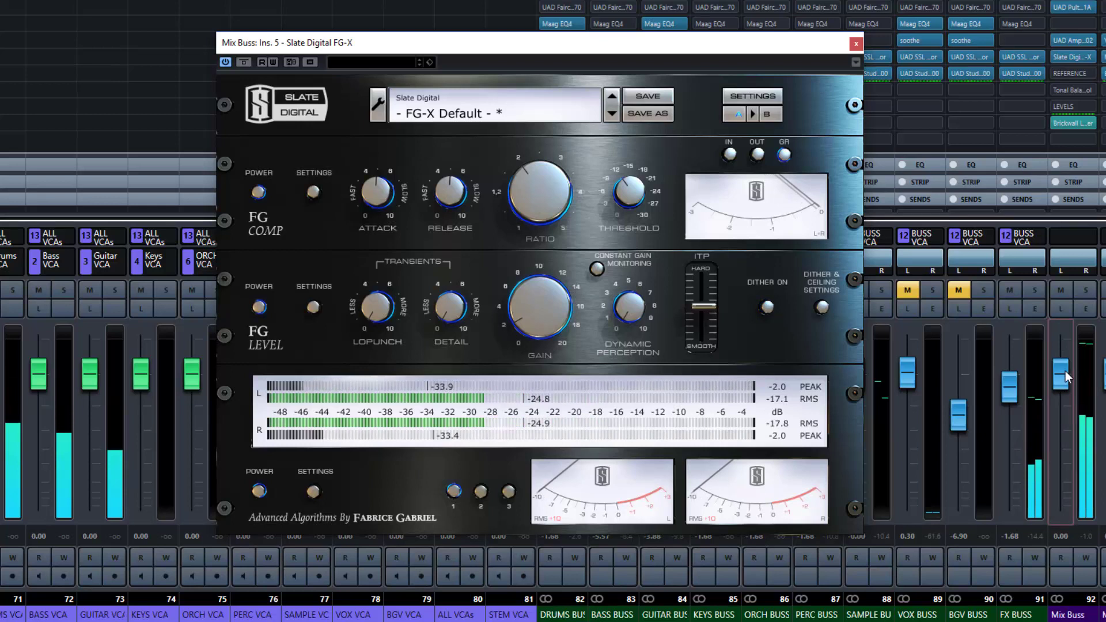
left_click_drag(1065, 371, 1062, 403)
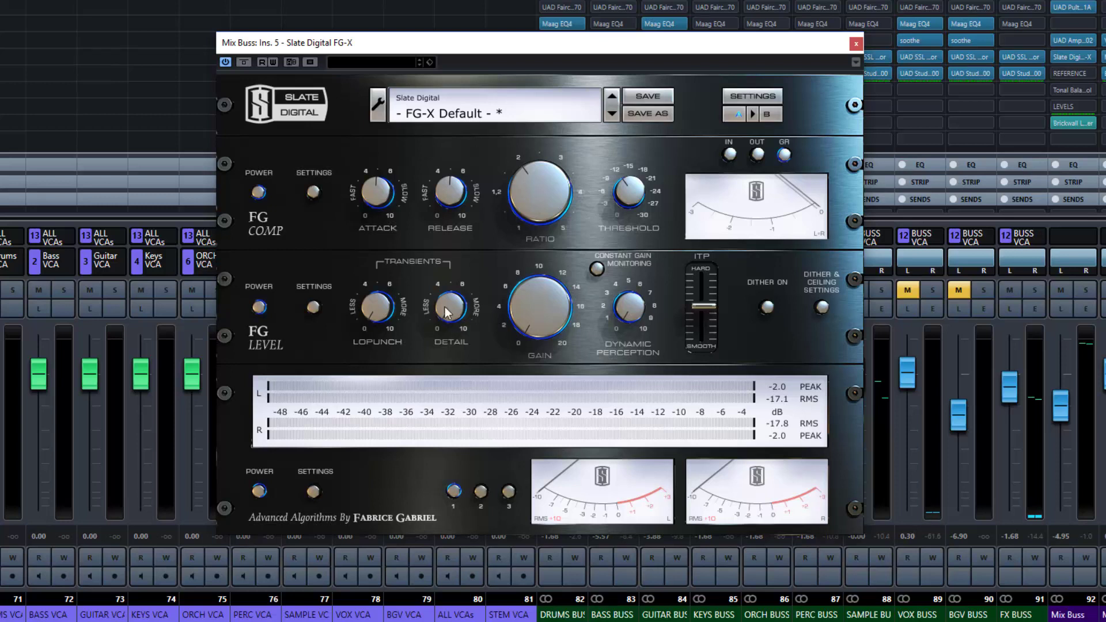
- Toggle the Link LoPunch and Detail option in the FG Level settings and close them
left_click(313, 306)
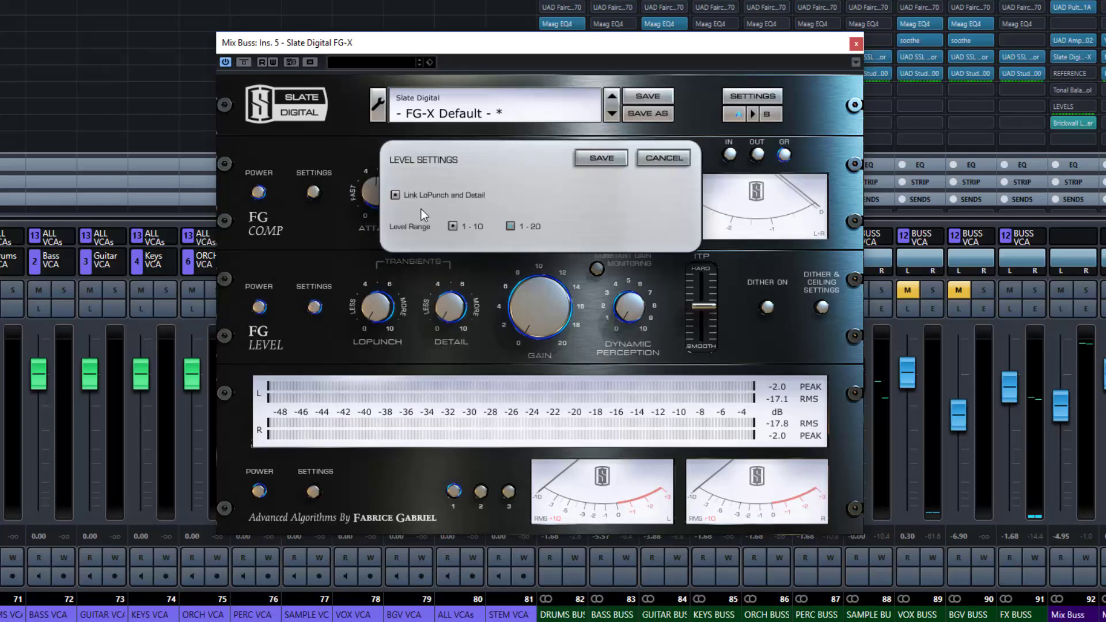
left_click(395, 195)
left_click(314, 307)
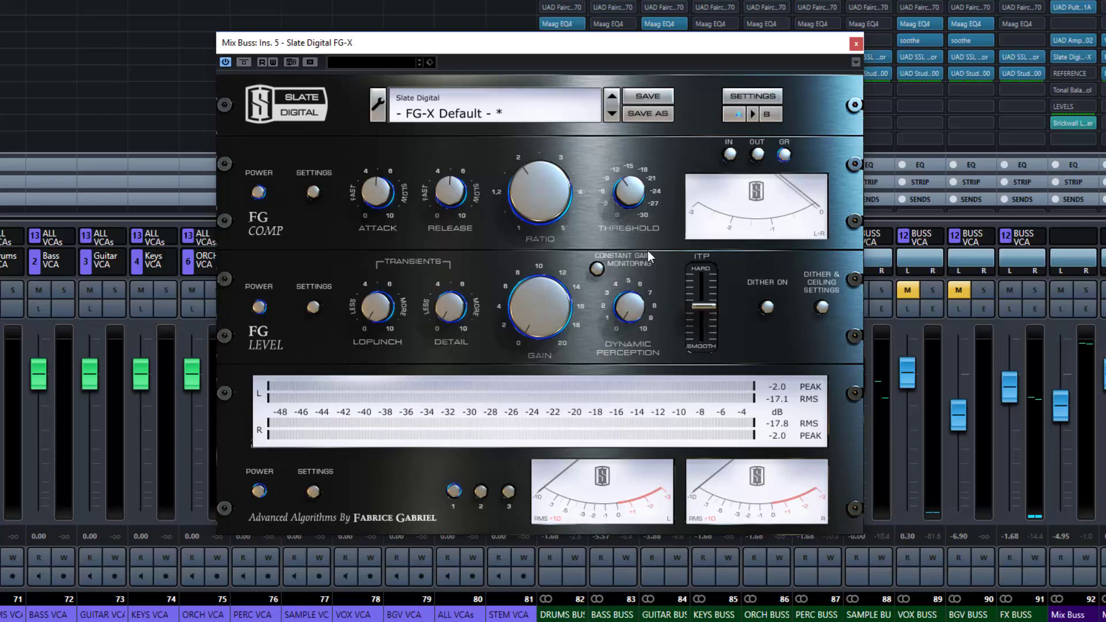
- Enable Constant Gain Monitoring, raise the FG Level gain to about 10 dB and switch FG Level off and on
left_click(596, 268)
left_click_drag(531, 324, 548, 247)
left_click(254, 311)
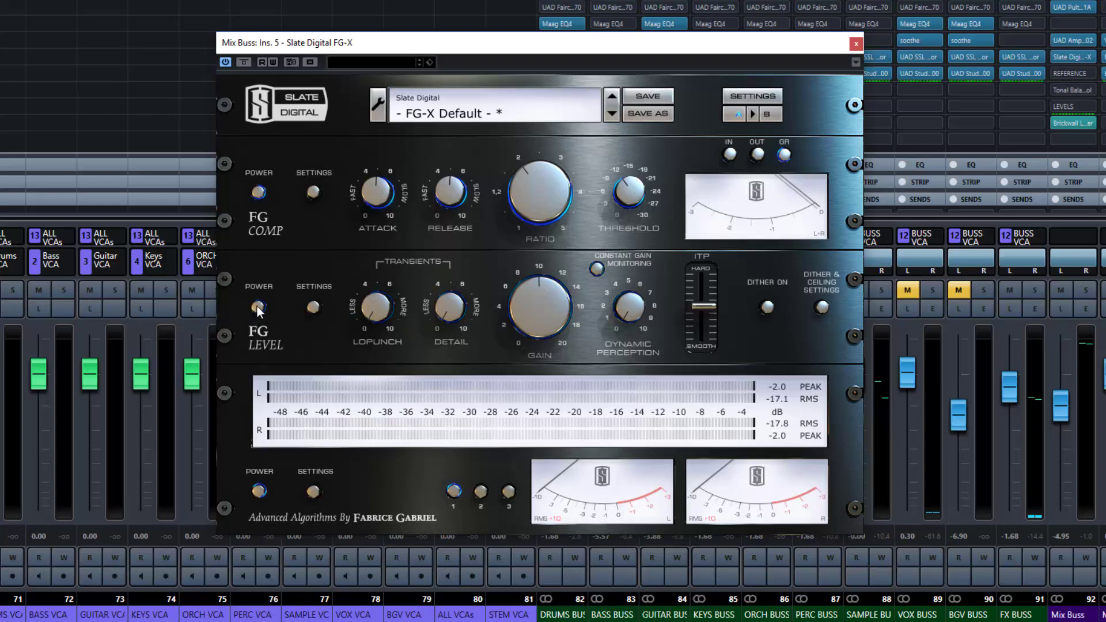
left_click(257, 306)
left_click(257, 306)
left_click(257, 306)
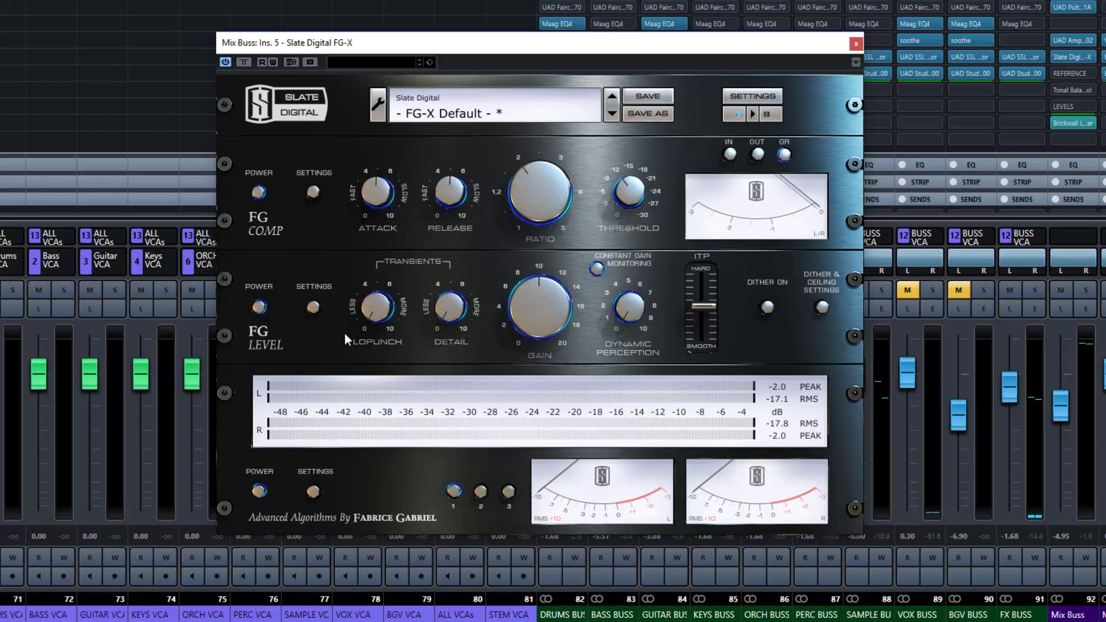
- Toggle Constant Gain Monitoring off and on, and turn the FG Level gain down to near its minimum
left_click(598, 270)
left_click(597, 267)
left_click_drag(536, 317, 496, 451)
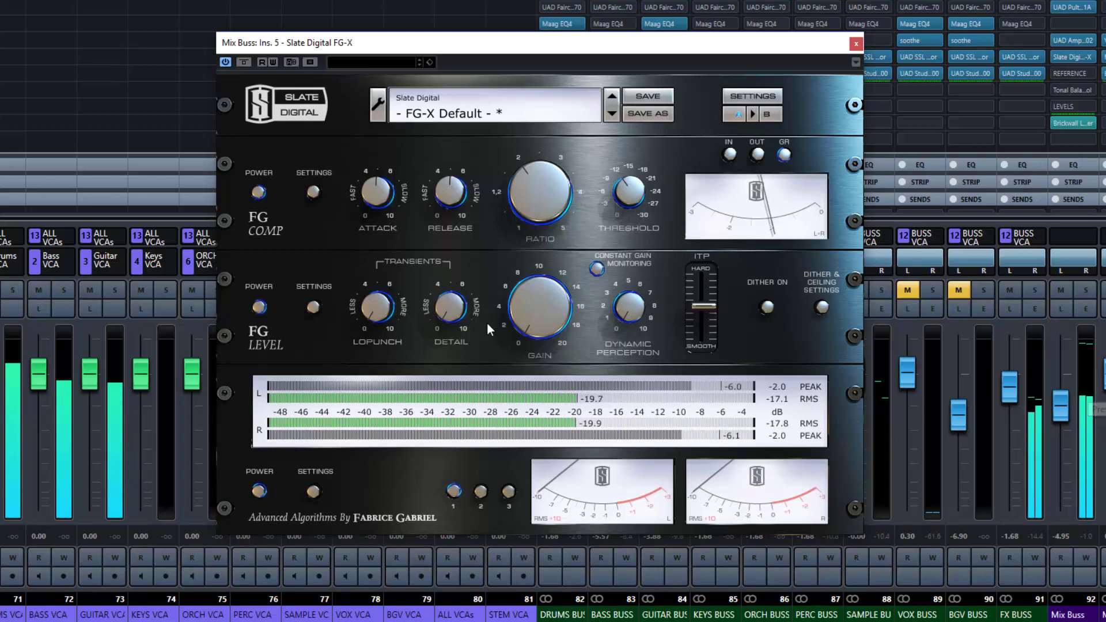
- Push the FG Level gain to its 20 dB maximum during playback and bring it back to 8.4 dB
left_click_drag(520, 293, 550, 157)
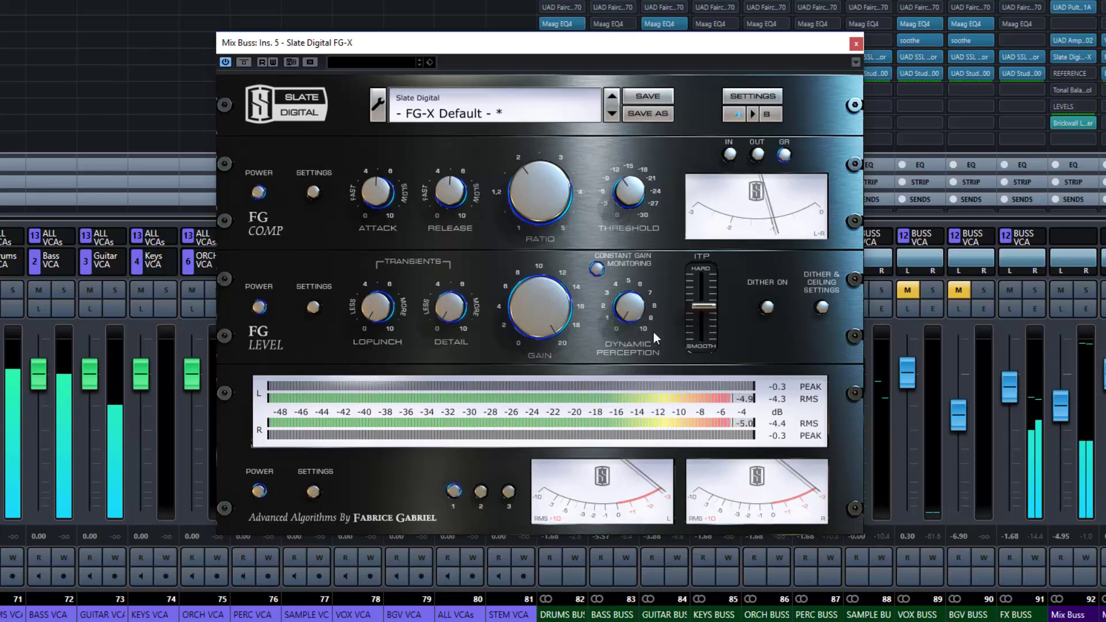
left_click_drag(527, 315, 493, 410)
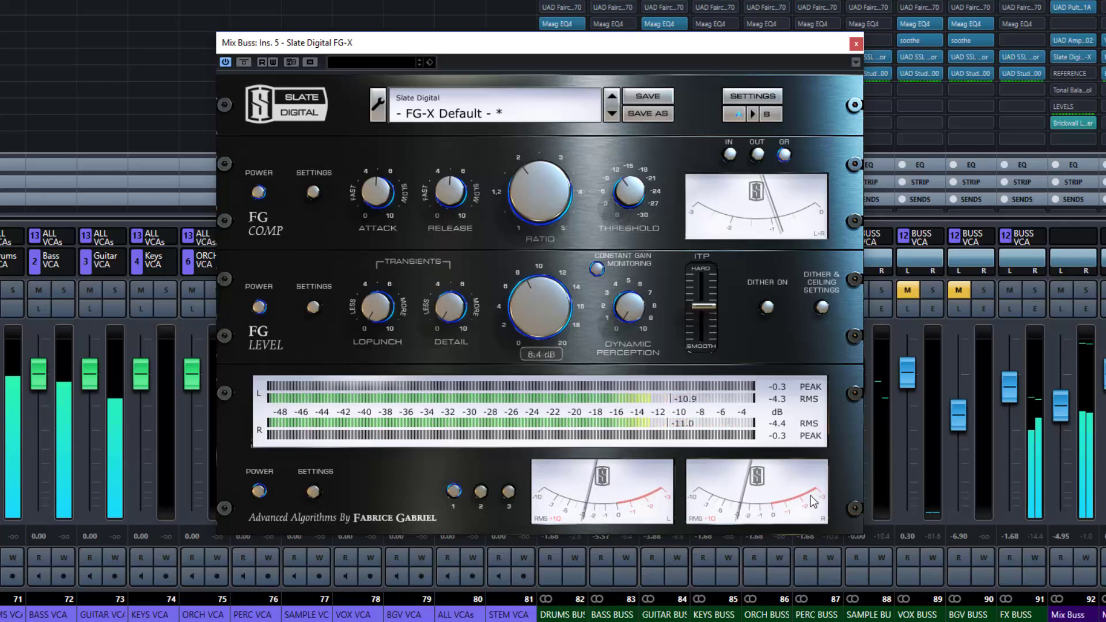
- Lower the Mix Buss fader to -11.6 and compare the level with Constant Gain Monitoring off and on
left_click_drag(1063, 407, 1062, 438)
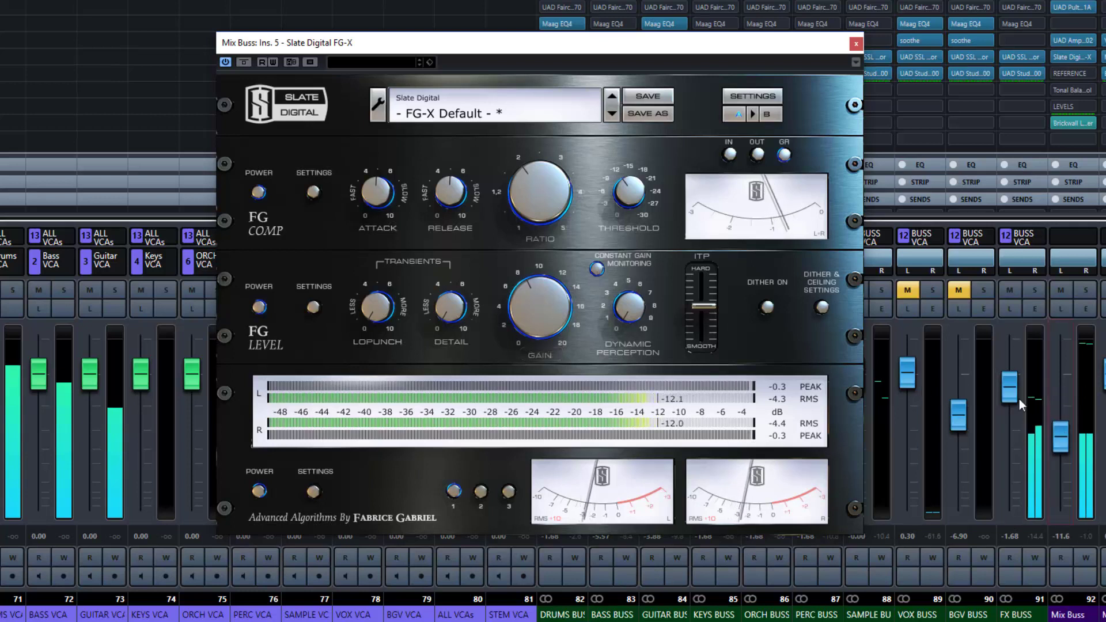
left_click(596, 269)
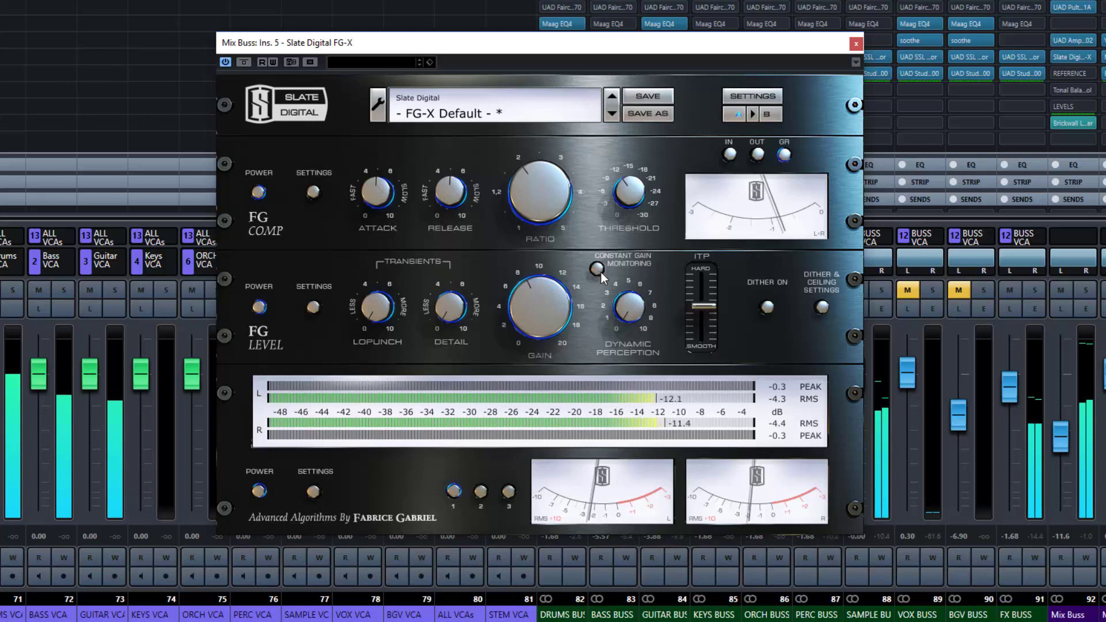
left_click(597, 269)
- Raise the FG Level gain to 9.9 dB and the Mix Buss fader to -2.69
left_click_drag(520, 288, 527, 280)
left_click_drag(1061, 437, 1064, 410)
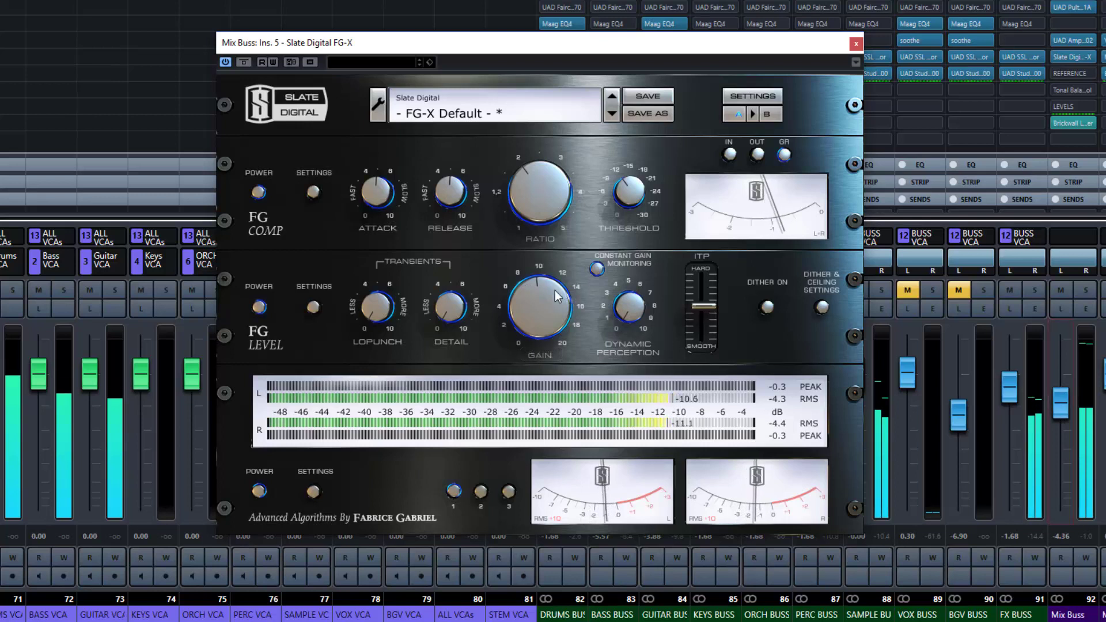
scroll(554, 292, "up", 2)
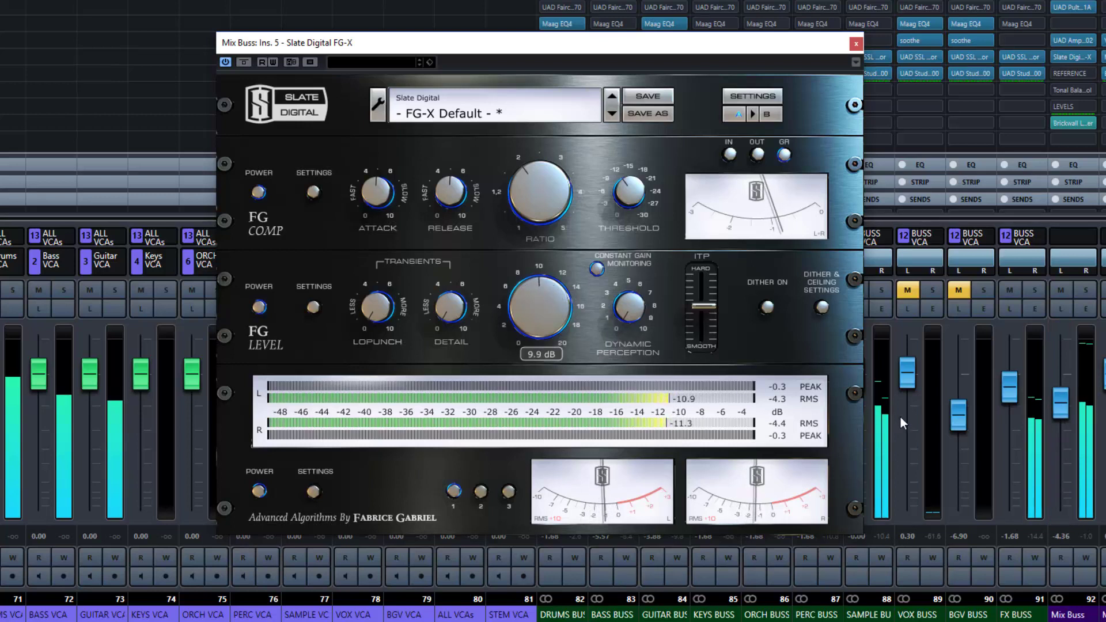
left_click_drag(1055, 407, 1056, 398)
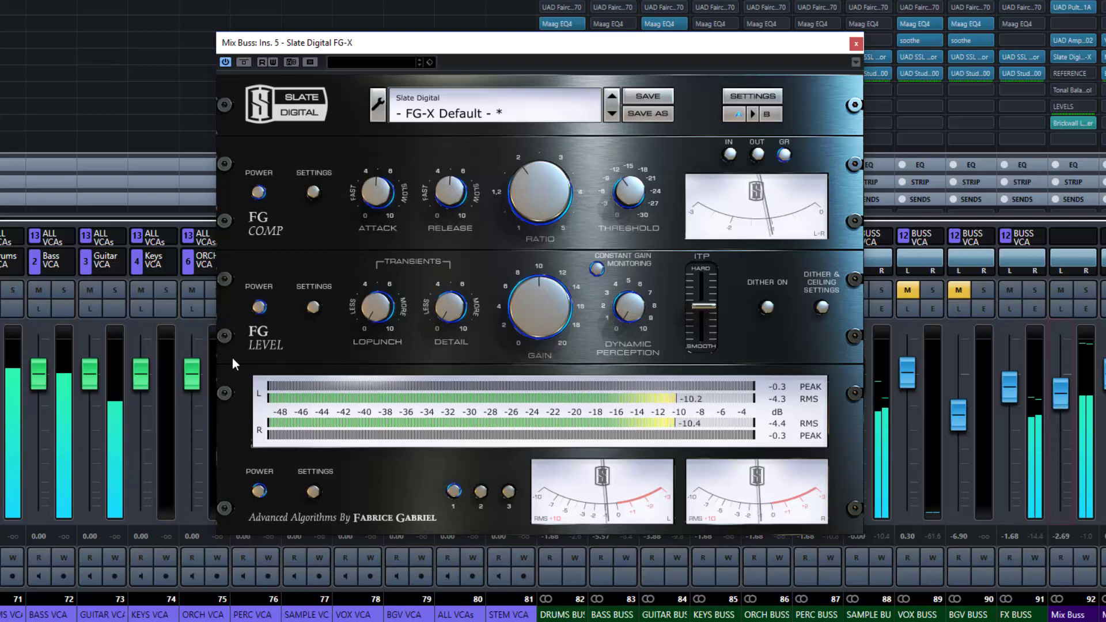
- Compare the mix with FG Level switched off and back on
left_click(257, 307)
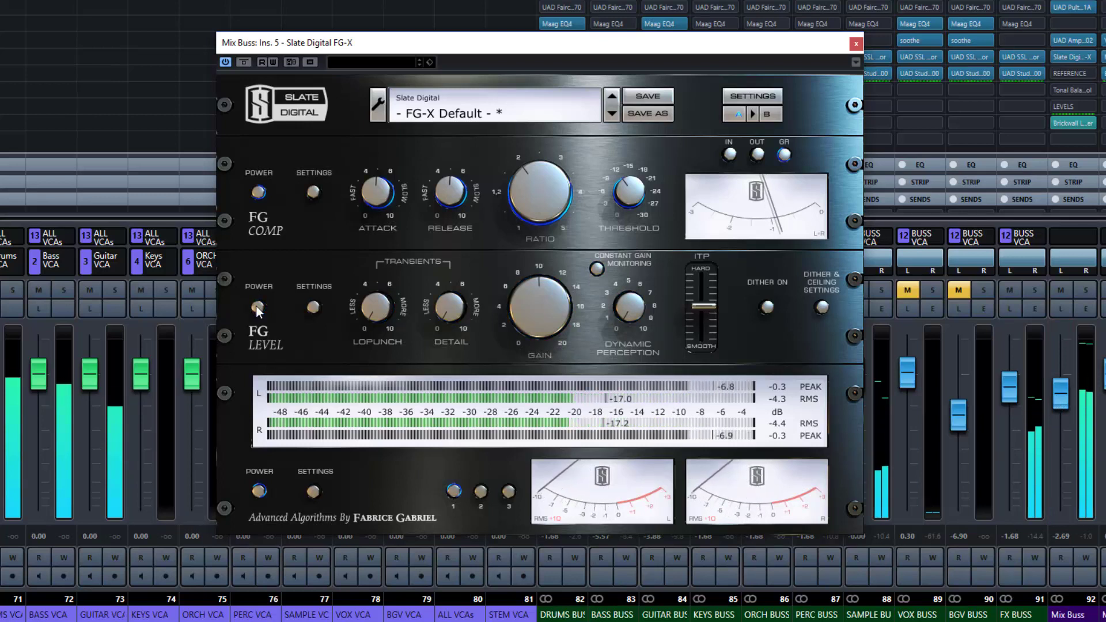
left_click(257, 307)
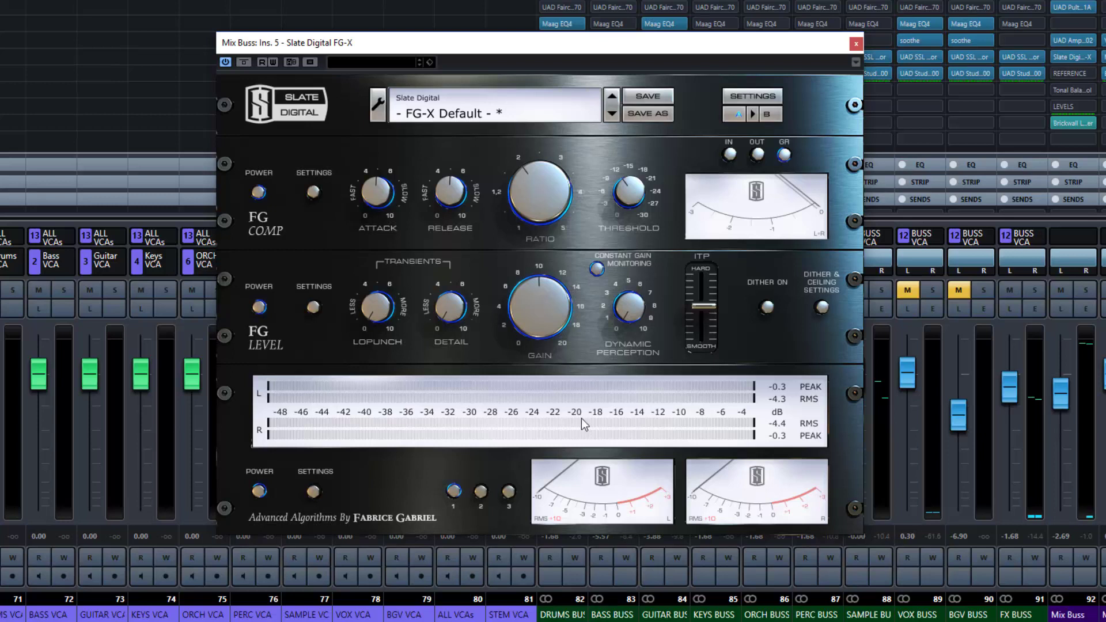
- Switch the metering section to meter scale 2
left_click(481, 491)
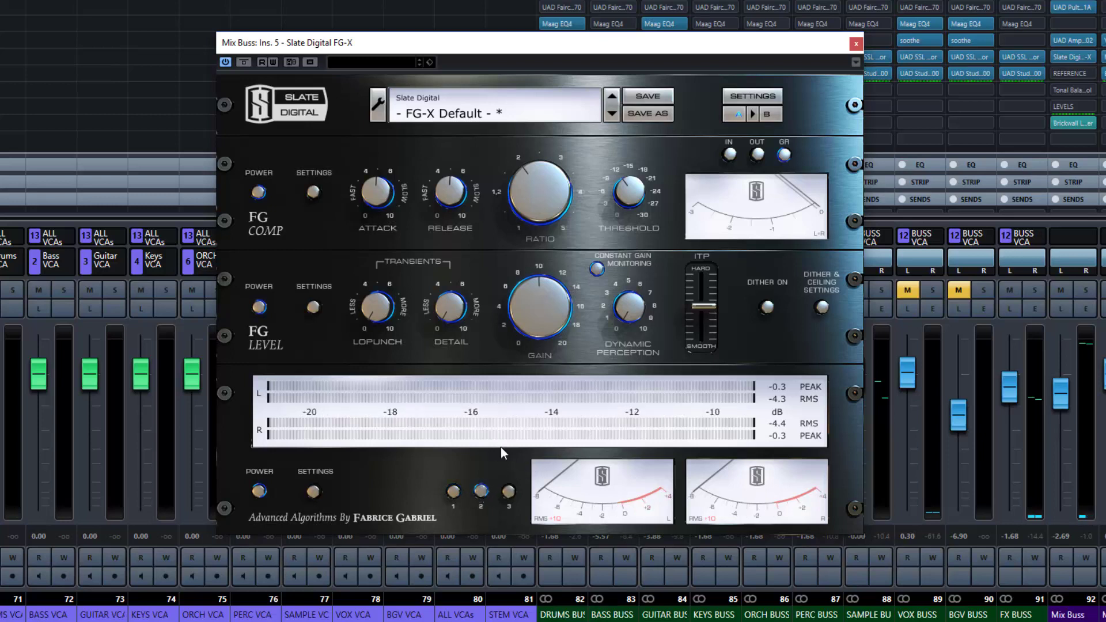
- Compare meter scales 3 and 2 in the metering section and finish on scale 1
left_click(508, 492)
left_click(480, 492)
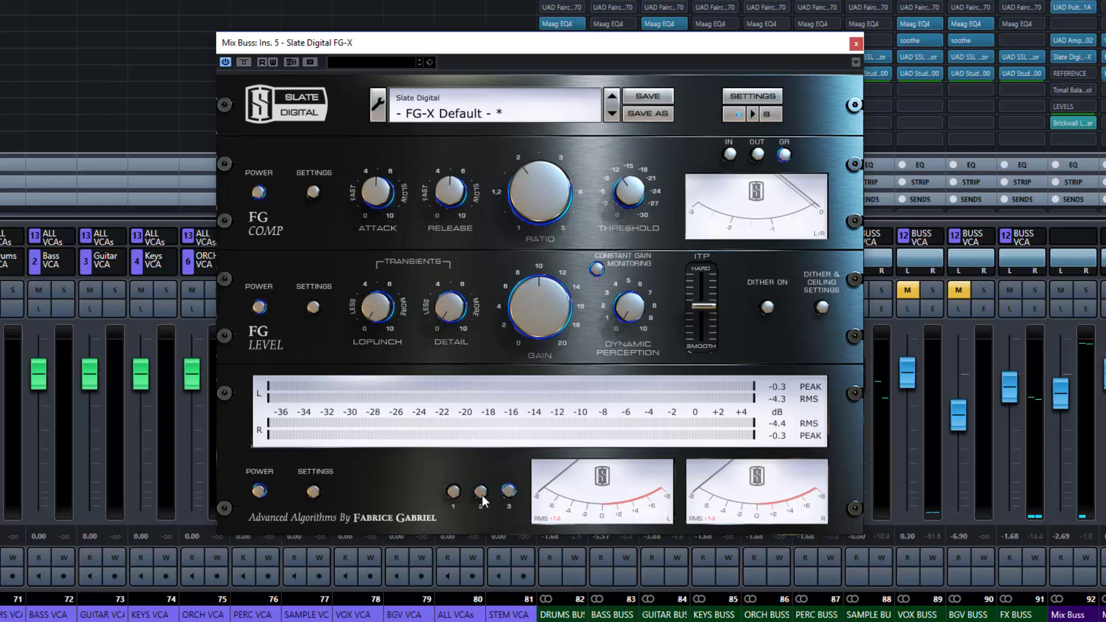
left_click(455, 491)
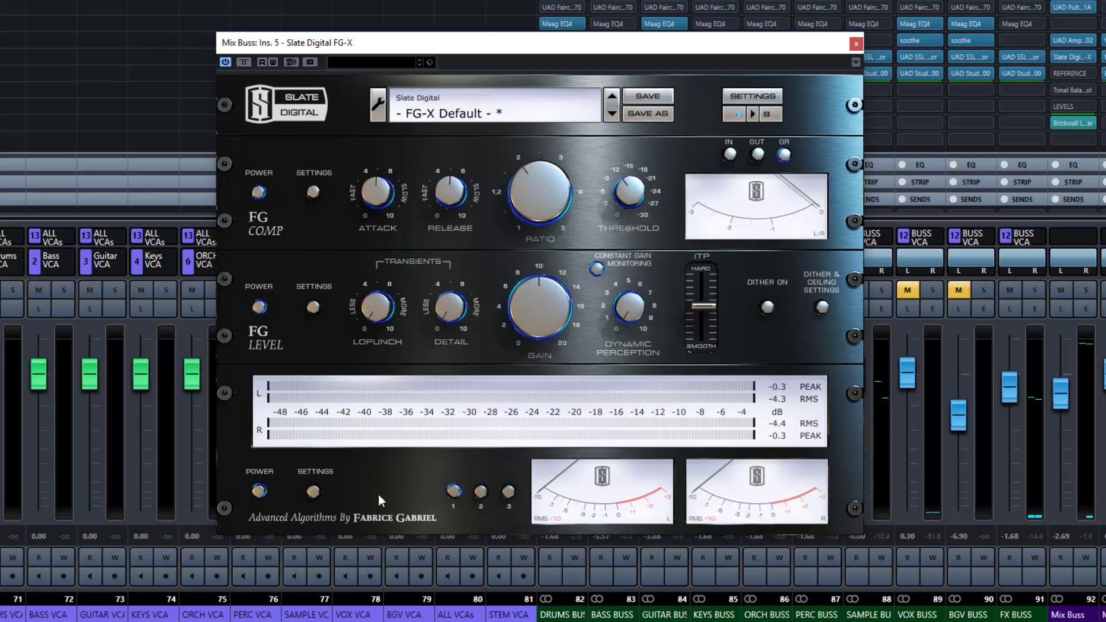
- Open the metering settings and examine the bargraph ranges and needle meter options of Settings 1, 2 and 3
left_click(314, 491)
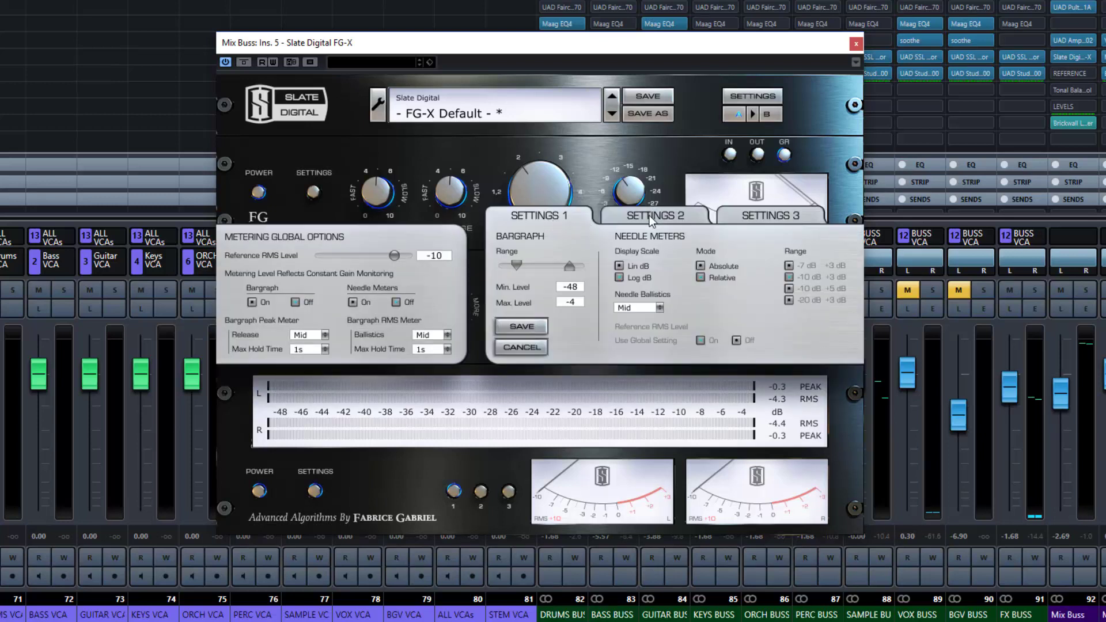
left_click(669, 217)
left_click(759, 216)
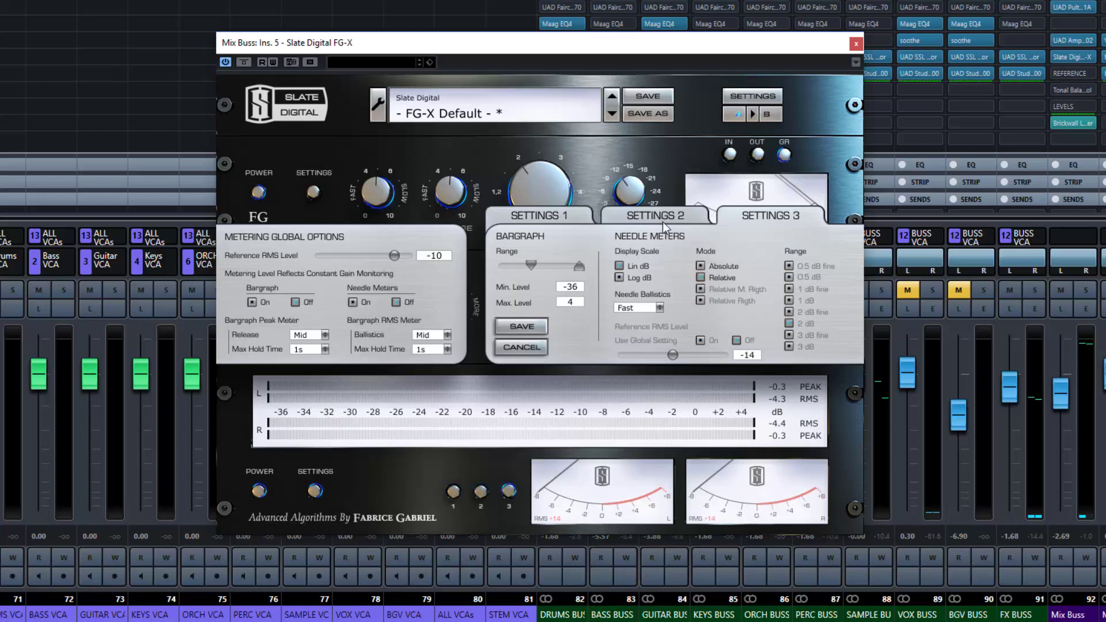
left_click(655, 217)
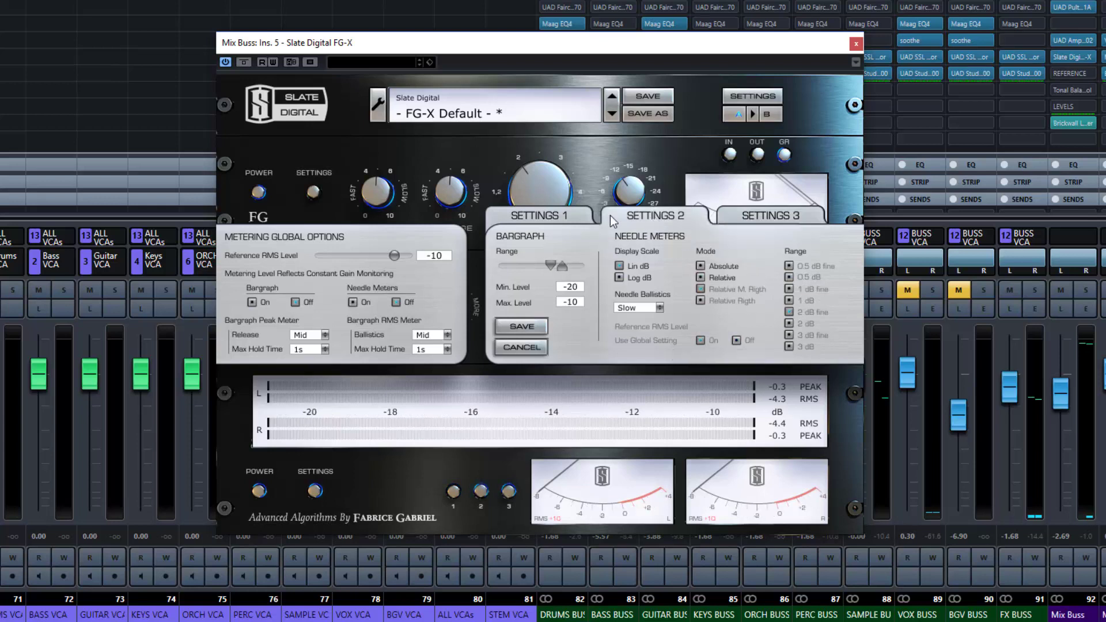
left_click(576, 214)
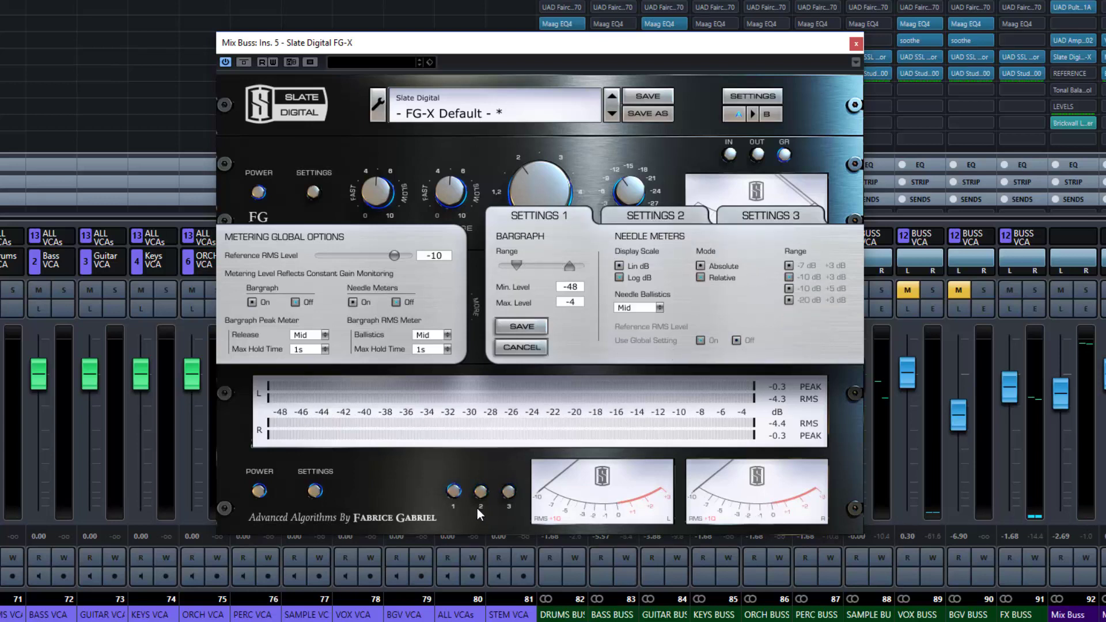
left_click(481, 491)
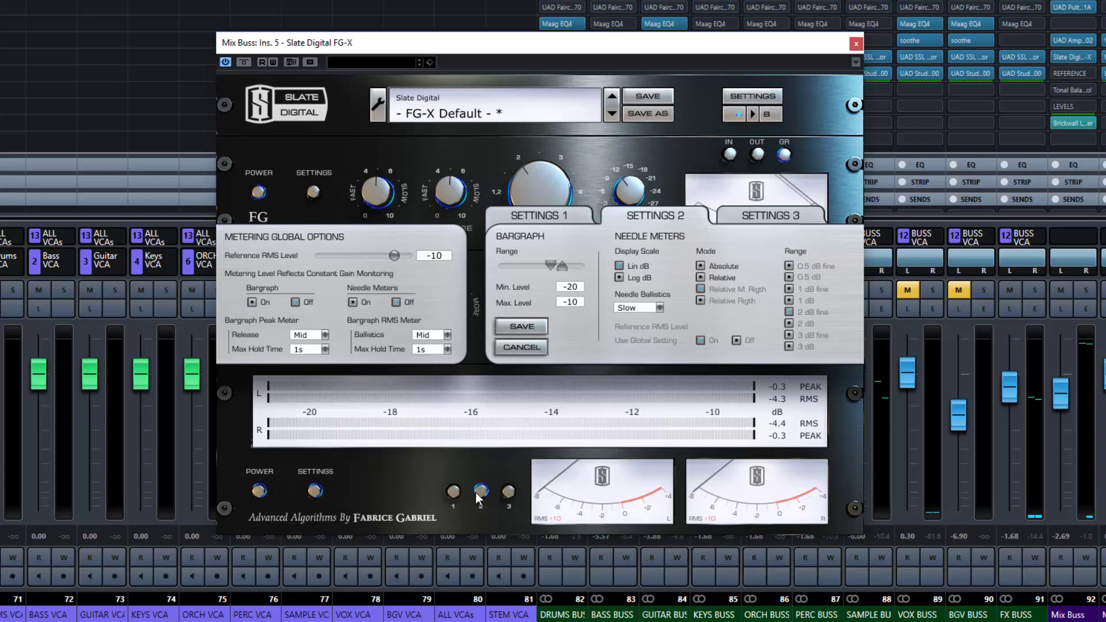
left_click(508, 491)
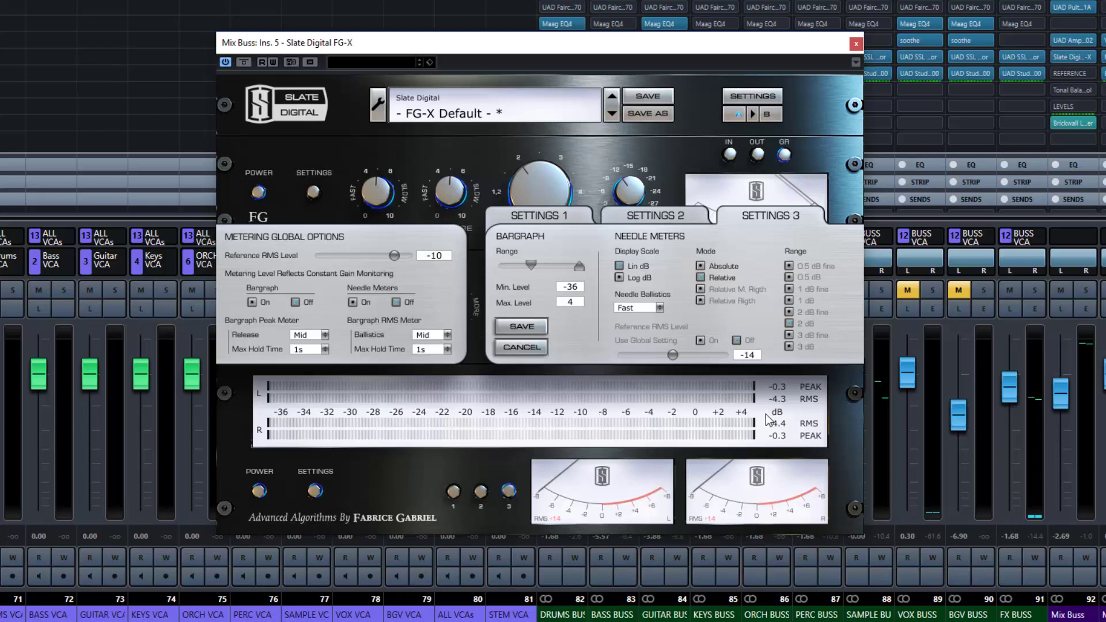
left_click(454, 491)
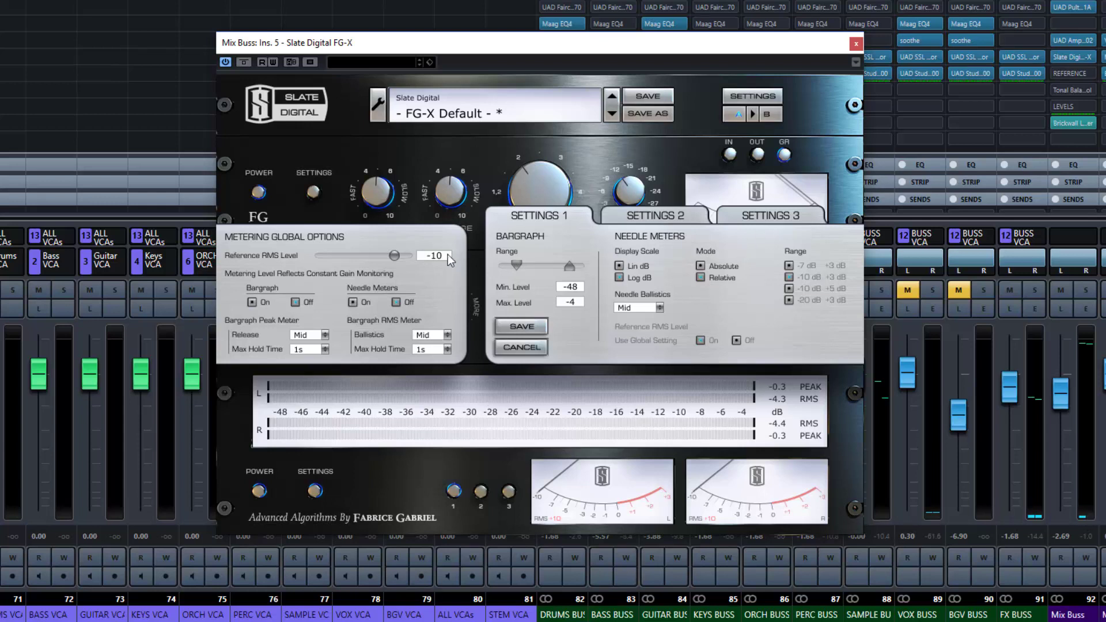
- Try the bargraph's Constant Gain Monitoring option on and off, and review the Settings 2 and 3 needle meters before closing the metering settings
left_click(252, 301)
left_click(295, 302)
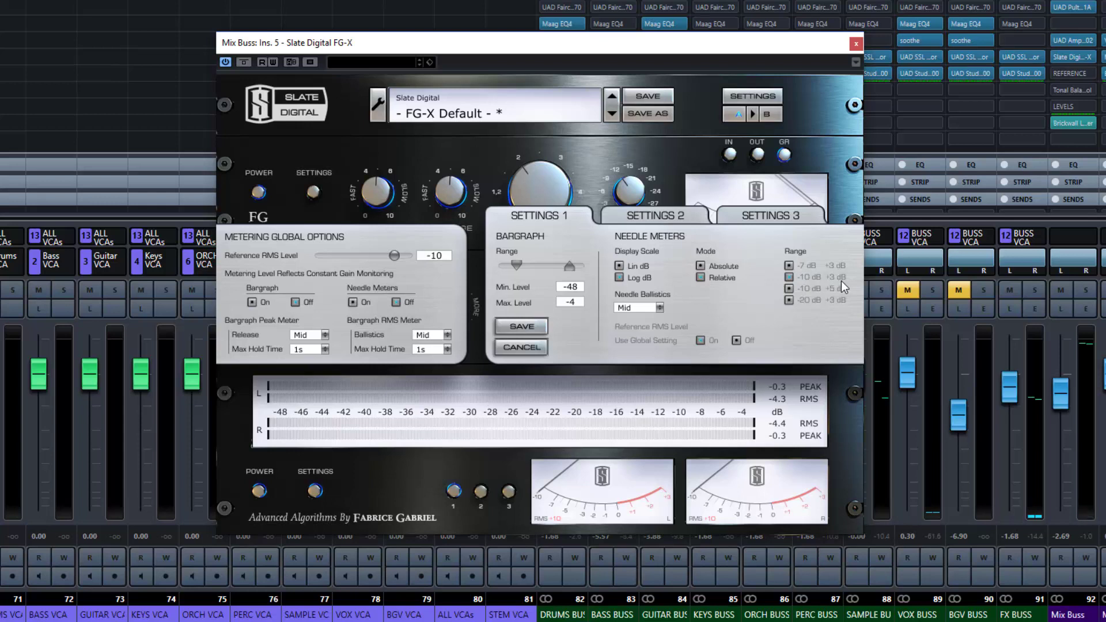
left_click(672, 215)
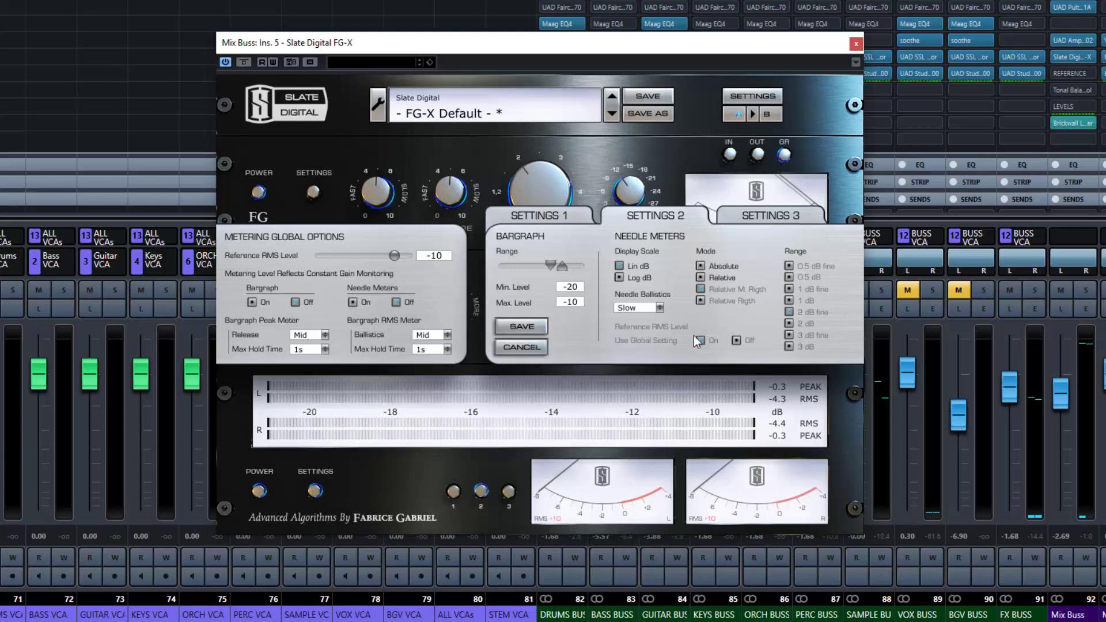
left_click(769, 217)
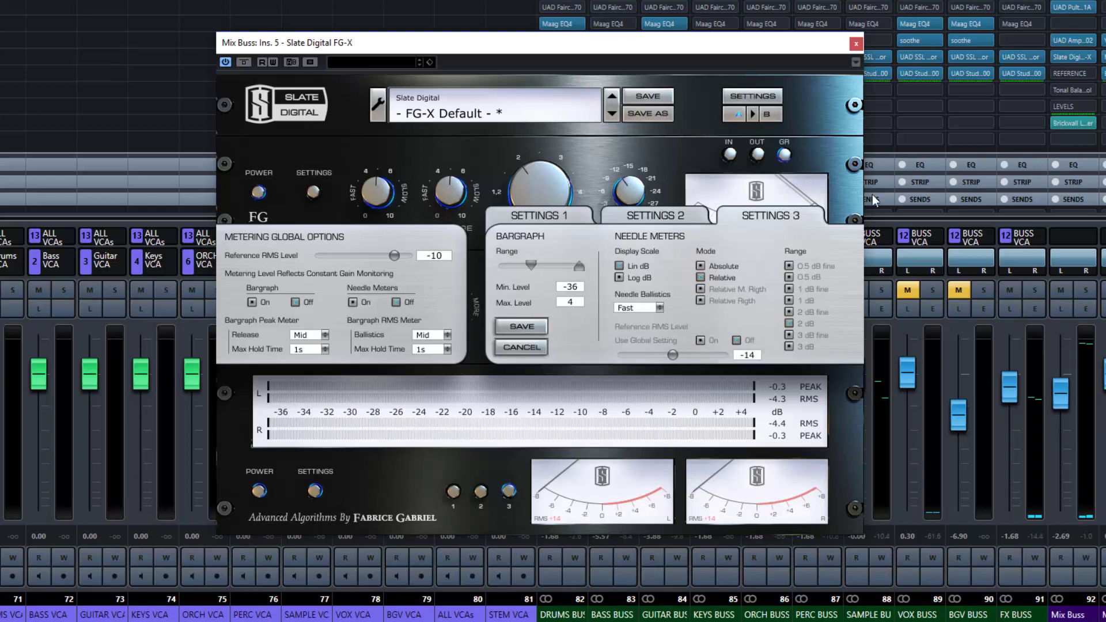
left_click(316, 491)
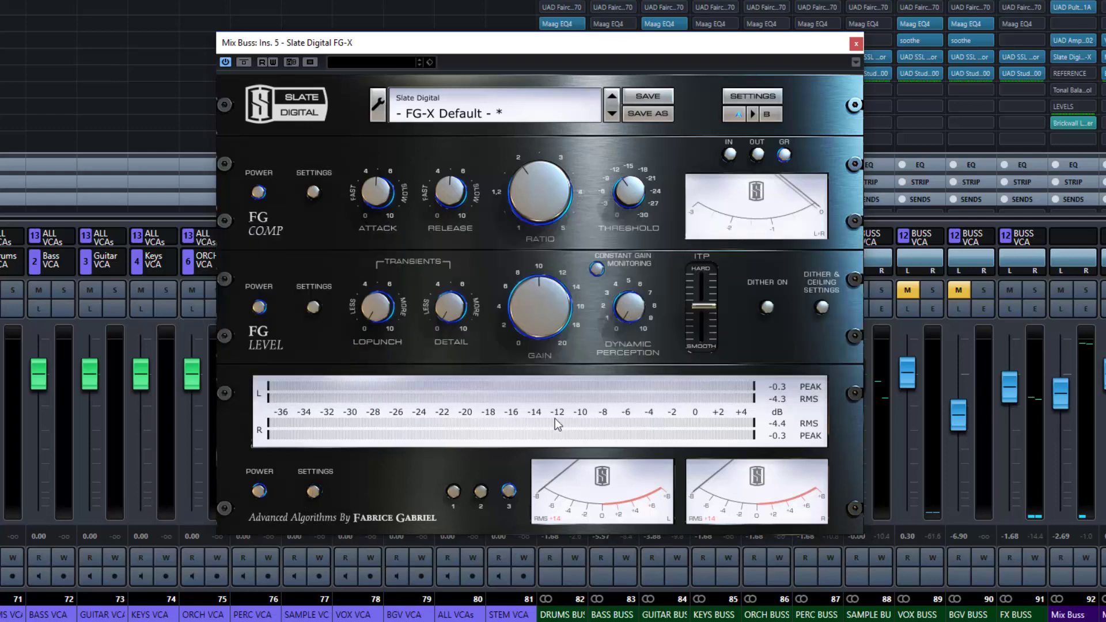
- Switch the metering to scale 1 and raise the FG Level gain to about 10 dB during playback
left_click(453, 491)
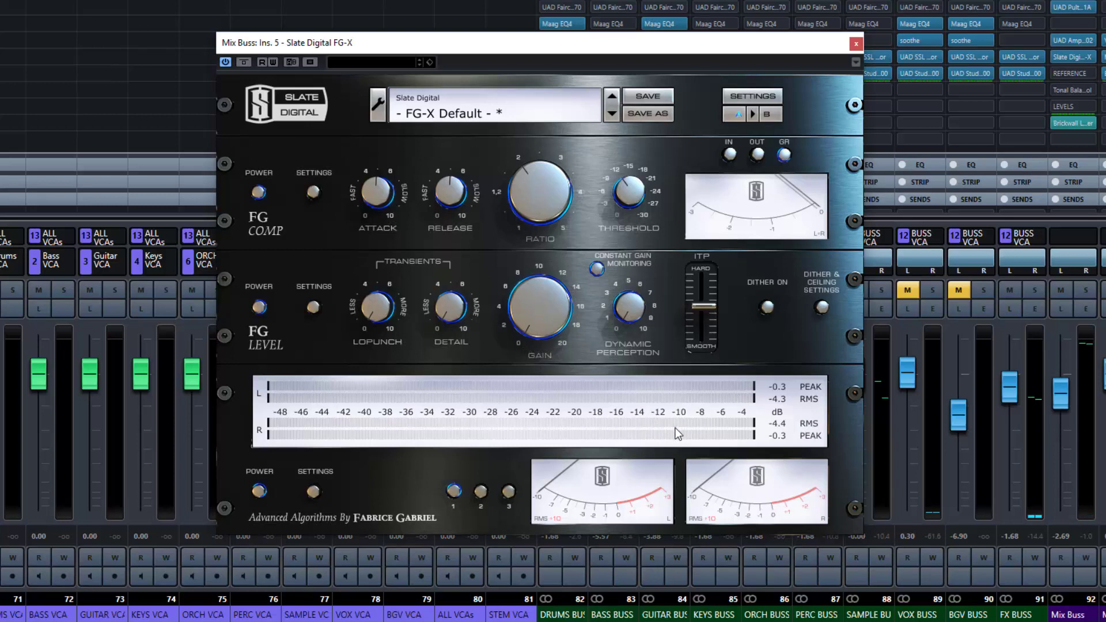
key("space")
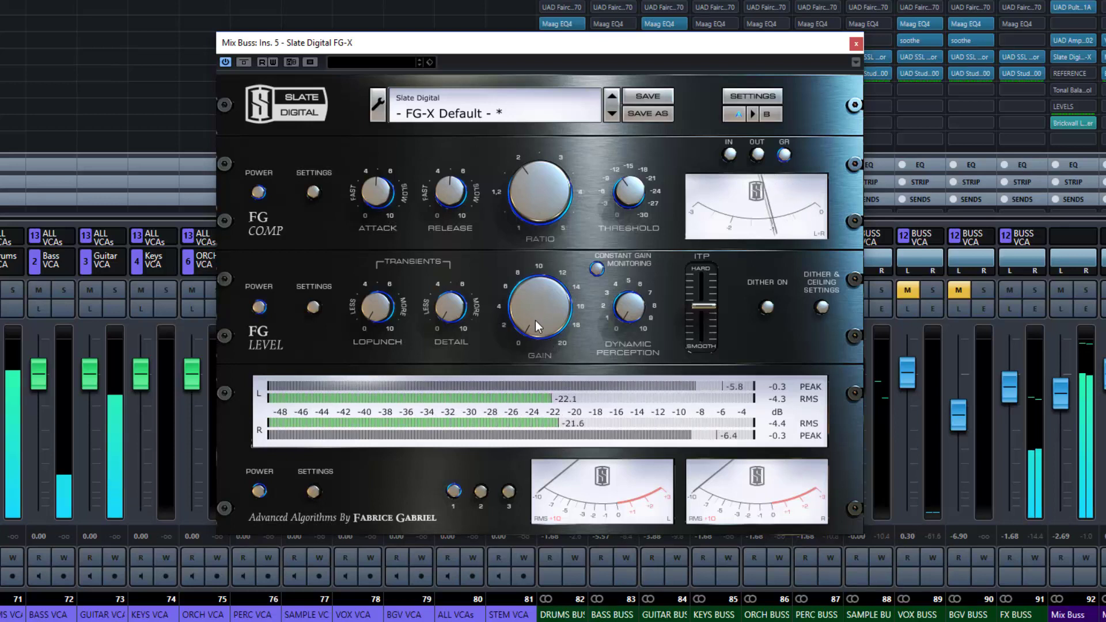
left_click_drag(534, 320, 523, 237)
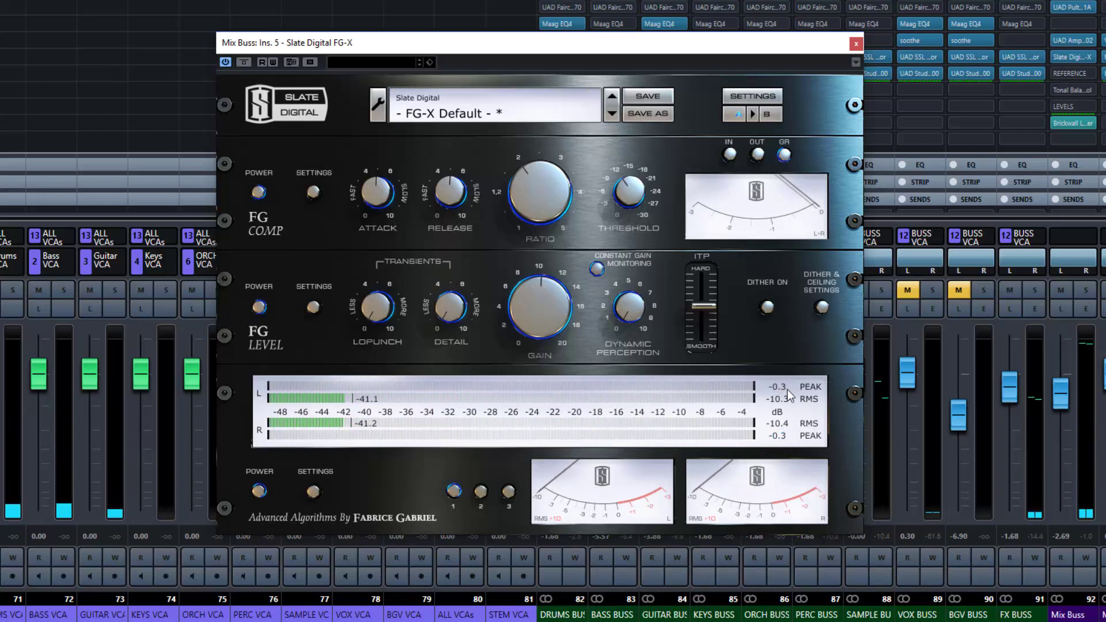
- Check the output ceiling in the dither and ceiling settings and close them without saving
left_click(820, 309)
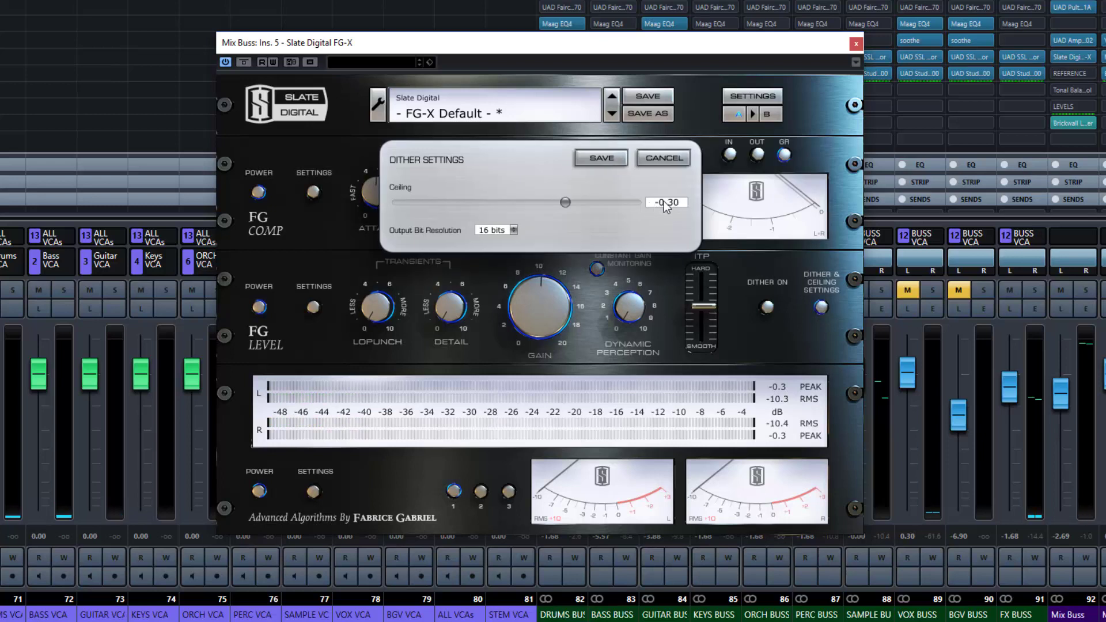
left_click(673, 159)
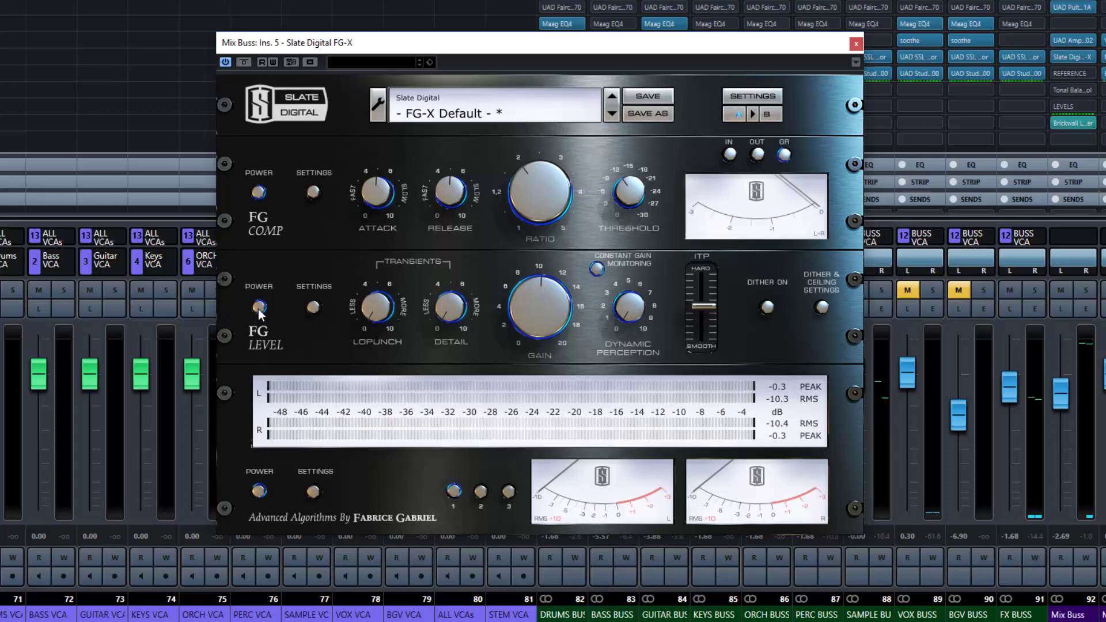
- Play the mix and compare its metered RMS and peak levels with FG Level bypassed and active
key("space")
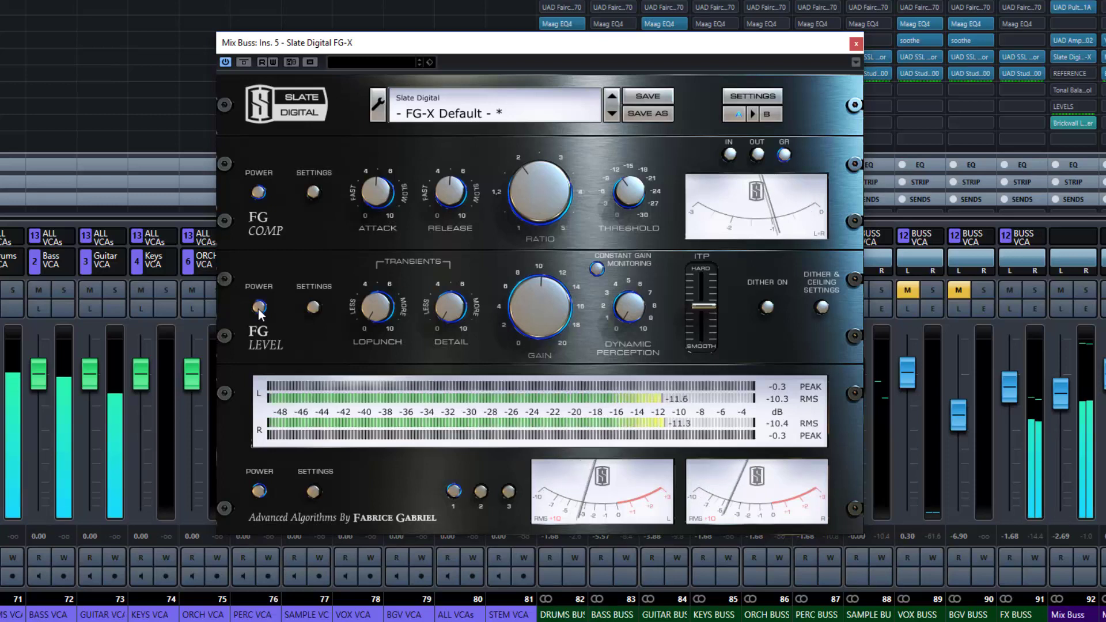
left_click(259, 307)
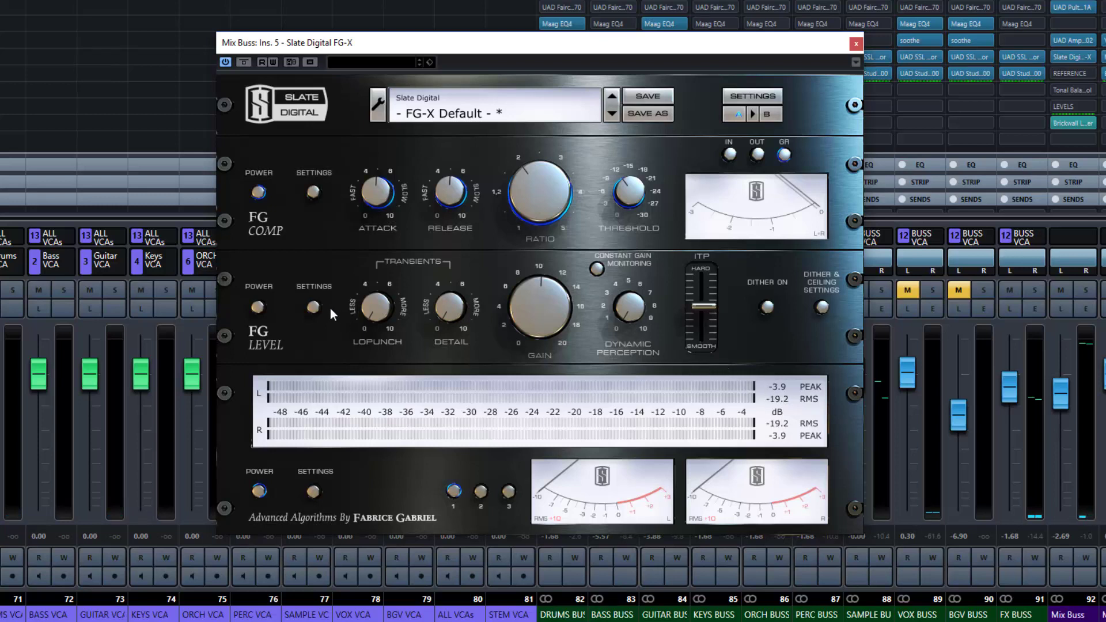
left_click(258, 306)
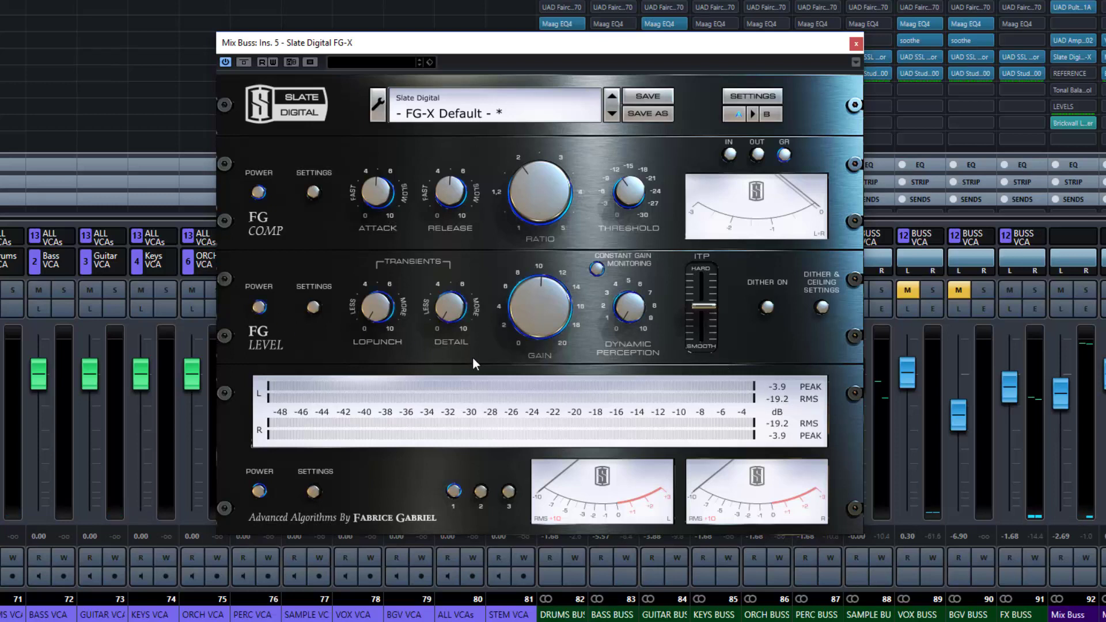
key("space")
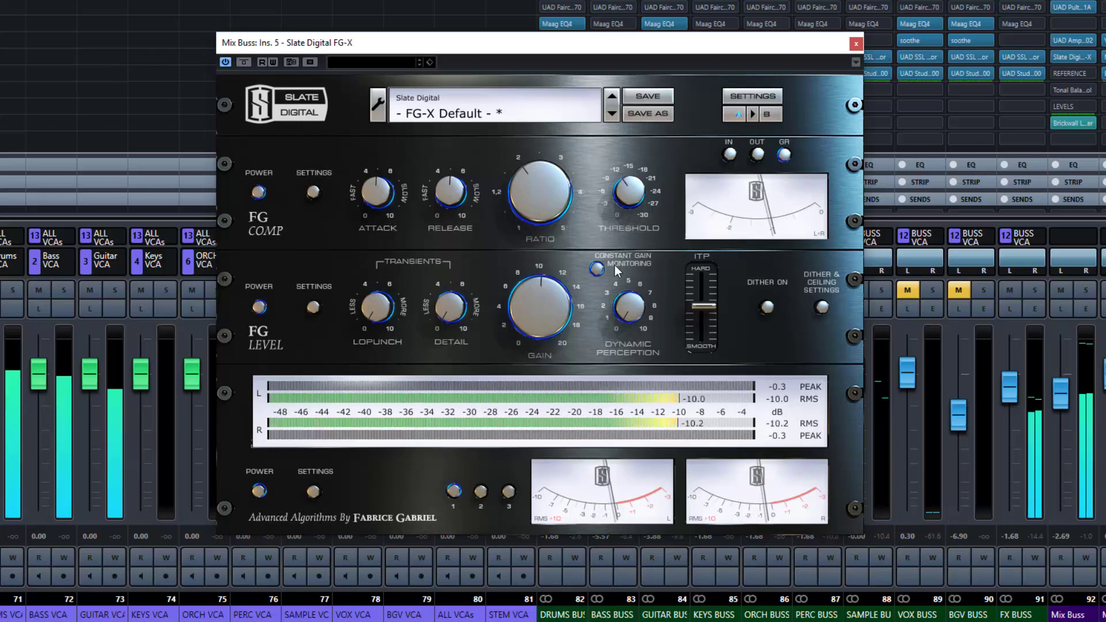
left_click(258, 307)
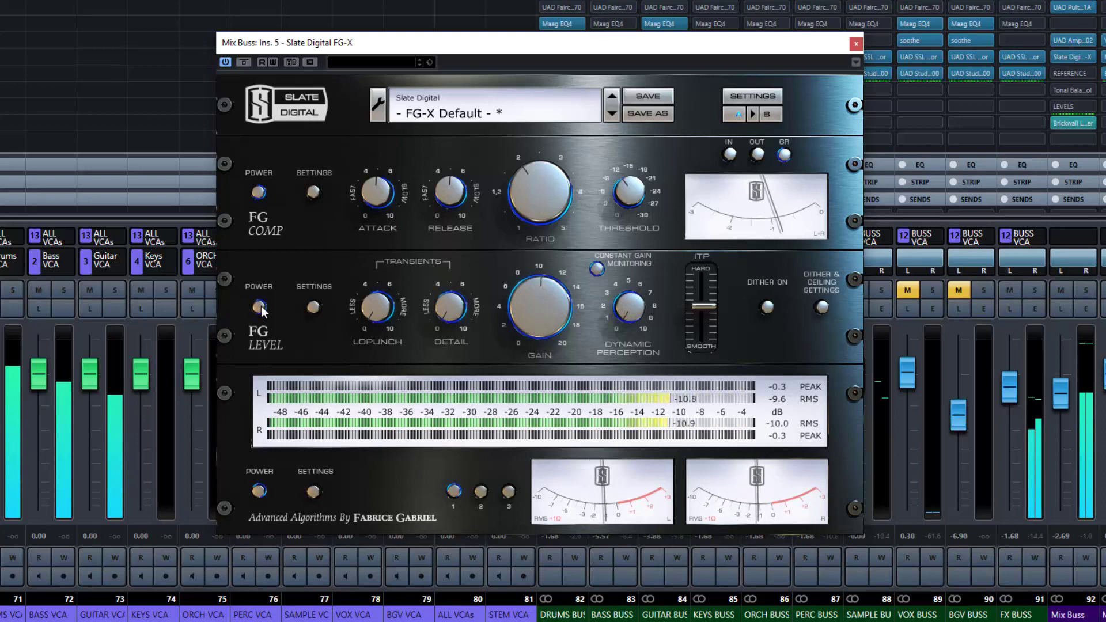
- Try Dynamic Perception at its maximum of 10 with the FG Level gain lowered to 7.9 dB
left_click_drag(627, 306, 628, 317)
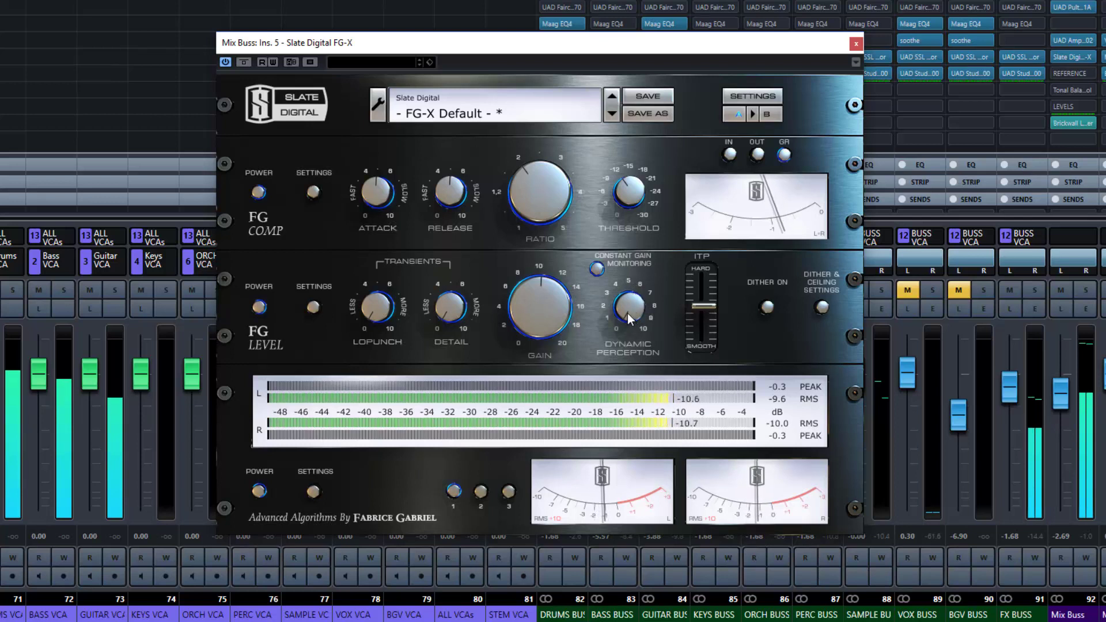
left_click_drag(628, 313, 606, 137)
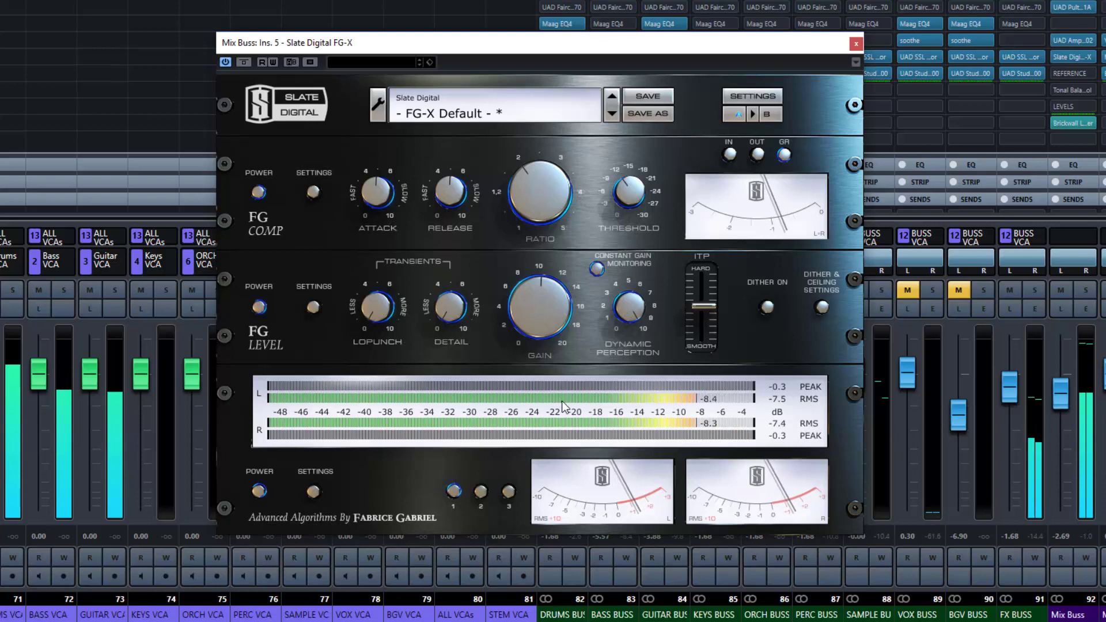
left_click_drag(536, 312, 536, 331)
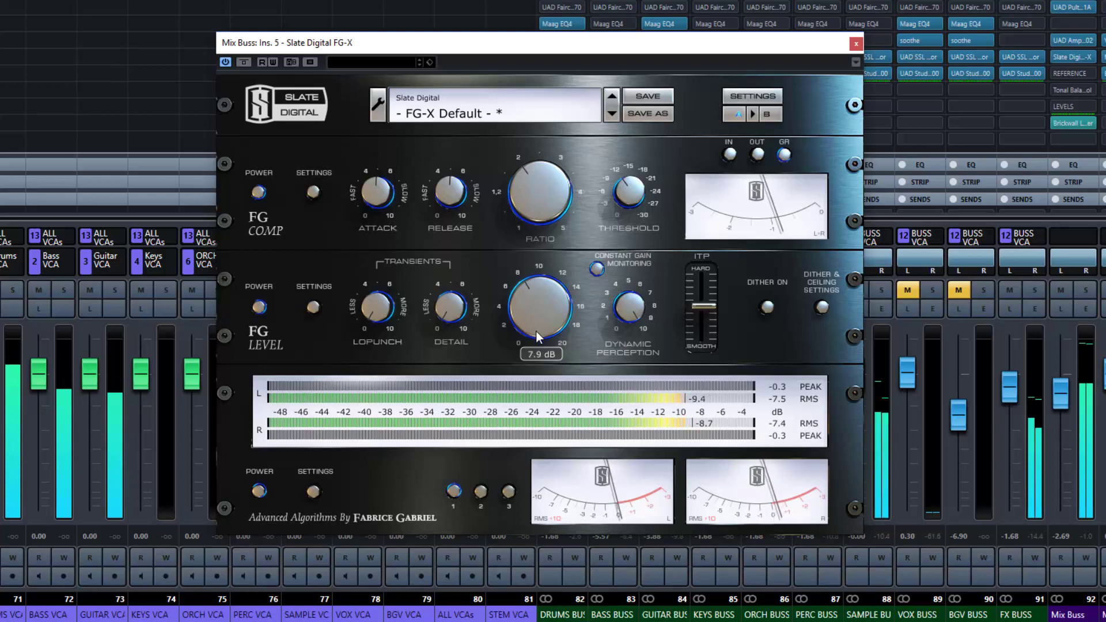
- Reset Dynamic Perception to 0.0 and raise the FG Level gain to 10.8 dB
left_click(632, 306)
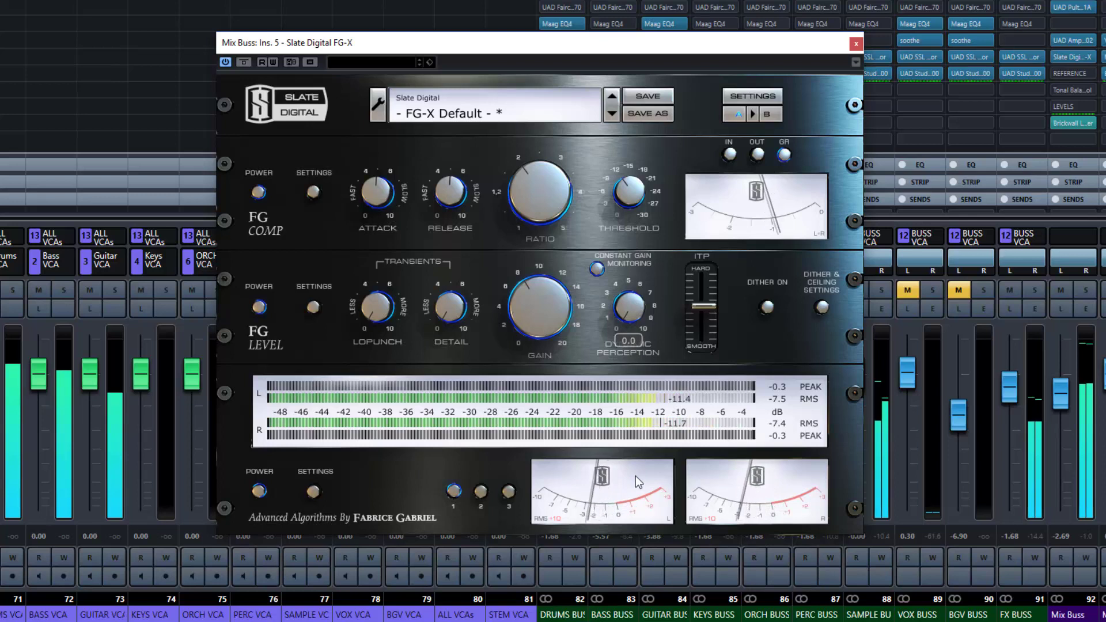
left_click_drag(540, 311, 540, 297)
left_click_drag(540, 295, 540, 286)
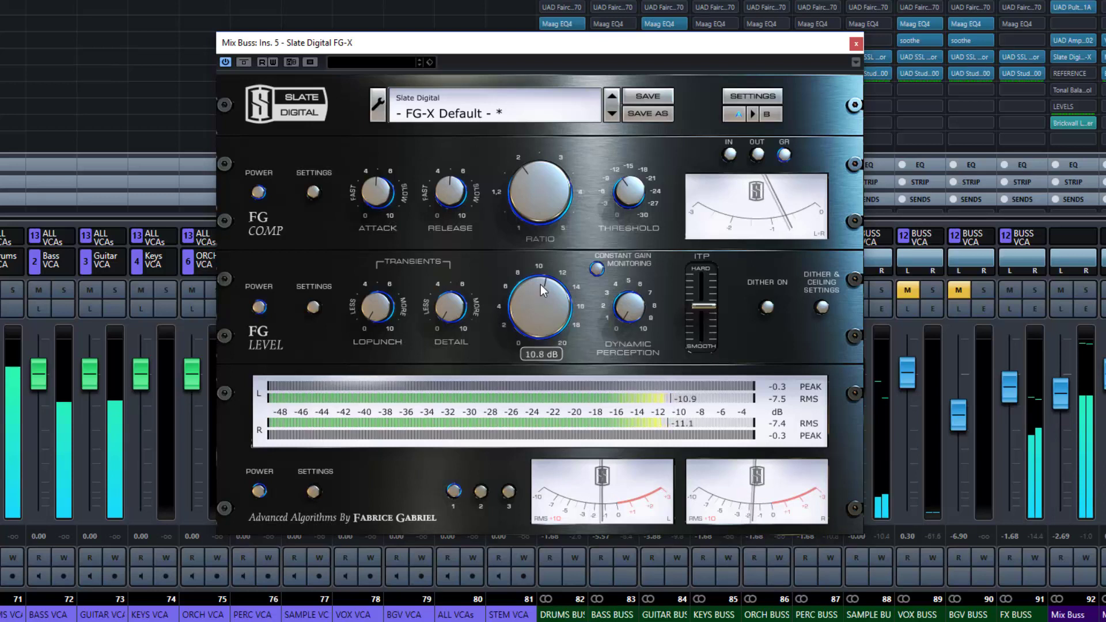
- Audition Dynamic Perception at about 5 and return it to 0.0
left_click_drag(633, 313, 624, 235)
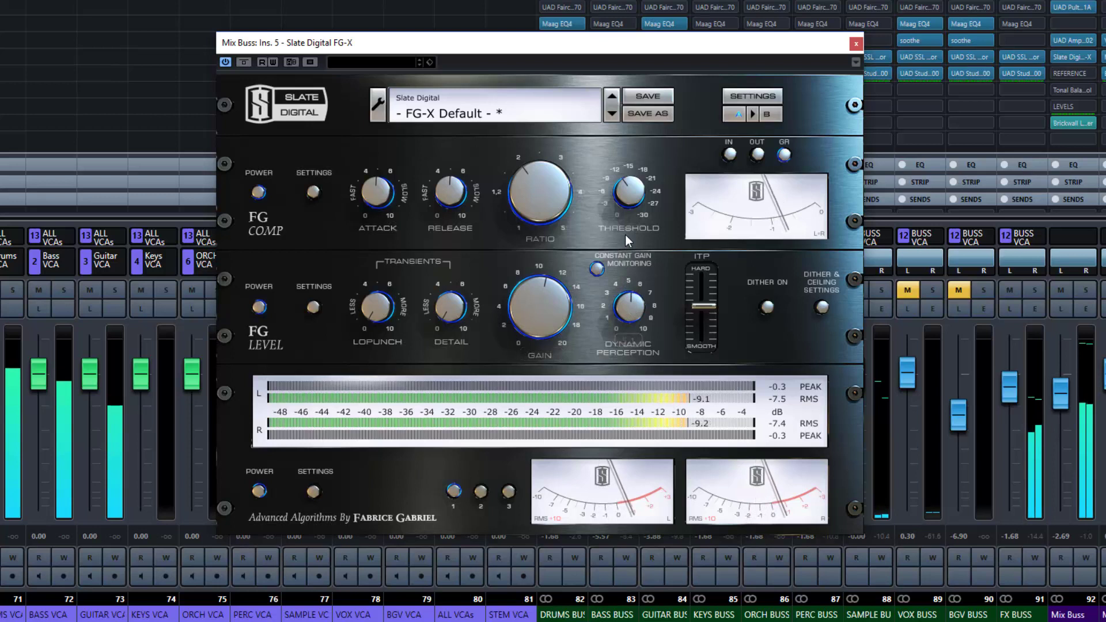
left_click_drag(624, 233, 627, 236)
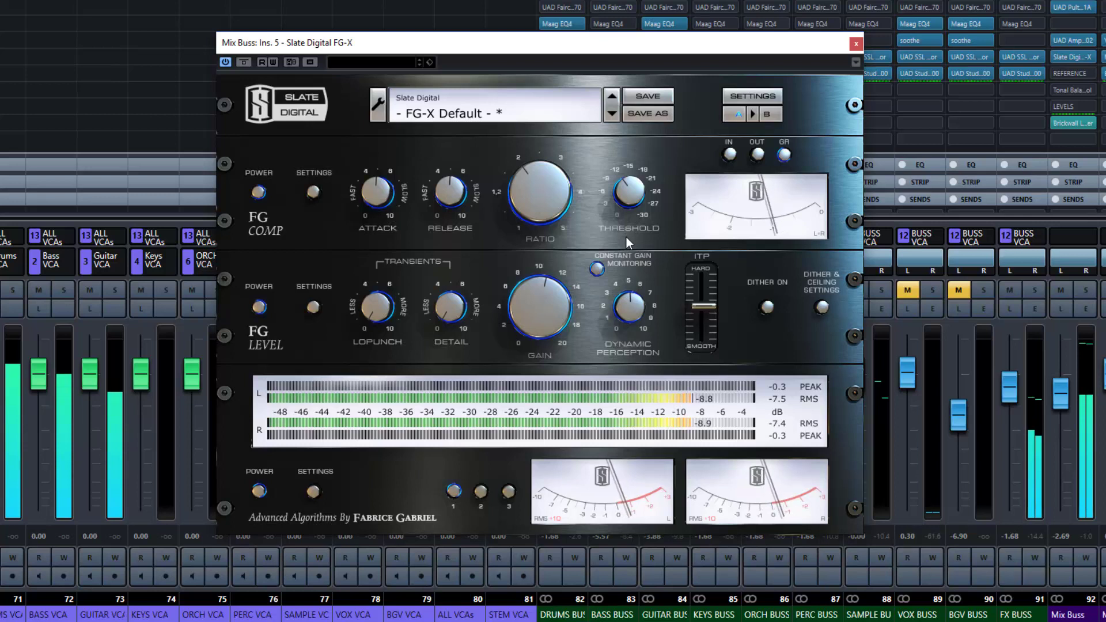
left_click(626, 237, "ctrl")
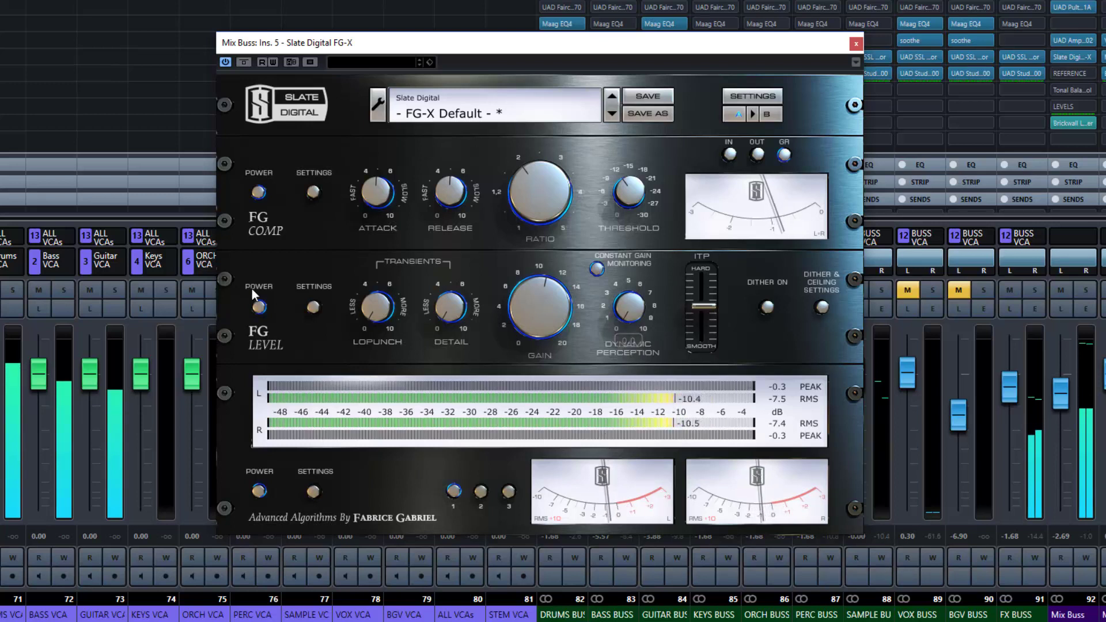
- Compare the mix with FG Level off and on, and raise its gain to about 14 dB
left_click(260, 310)
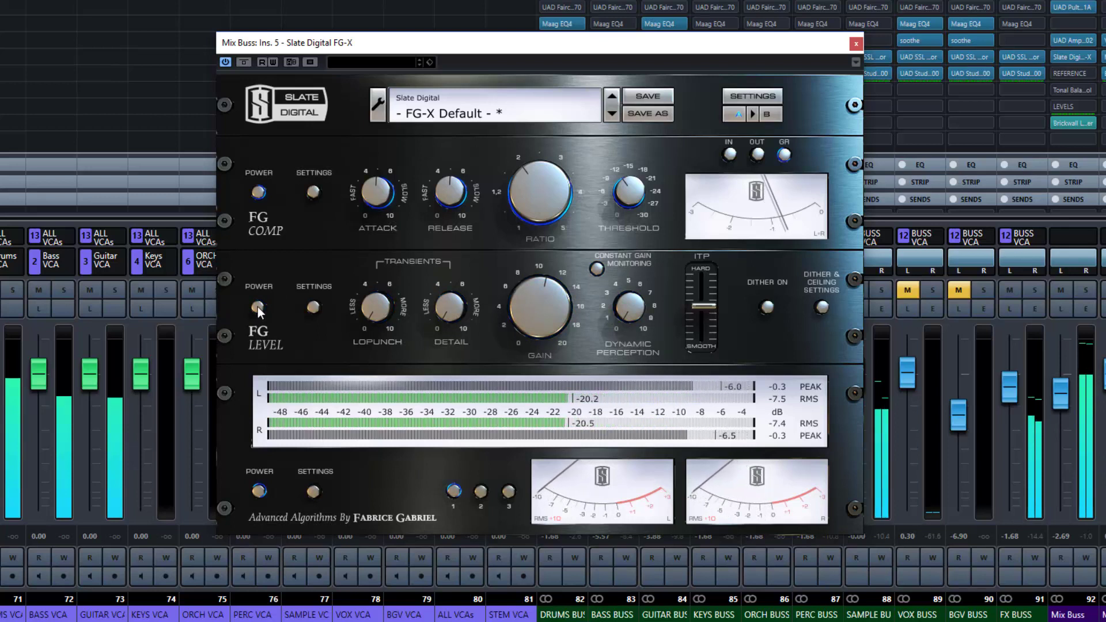
left_click(258, 309)
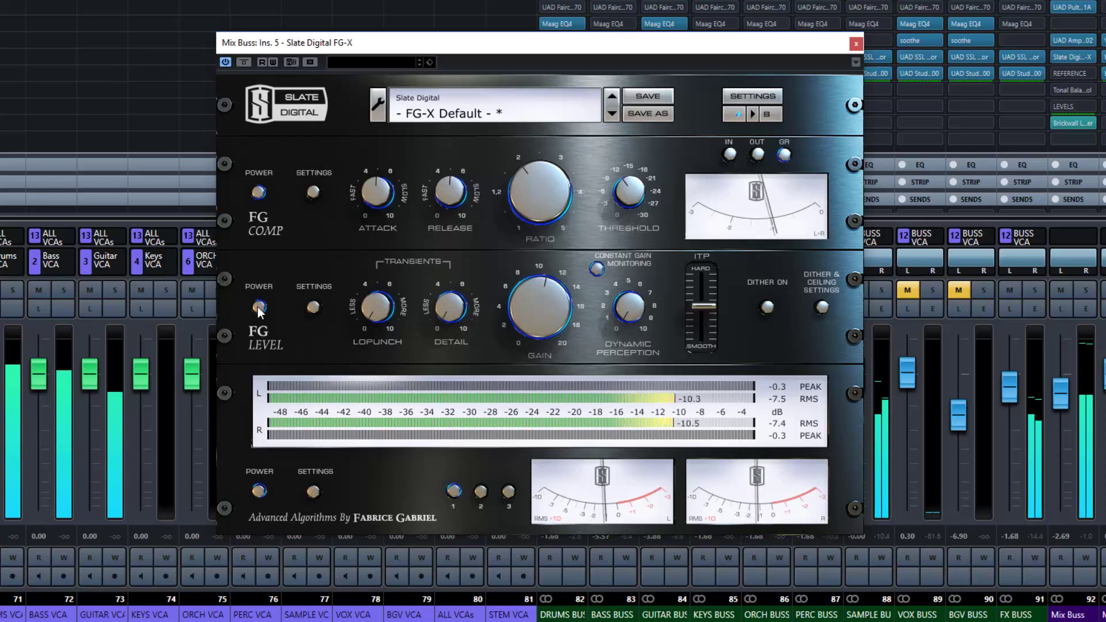
mouse_move(521, 313)
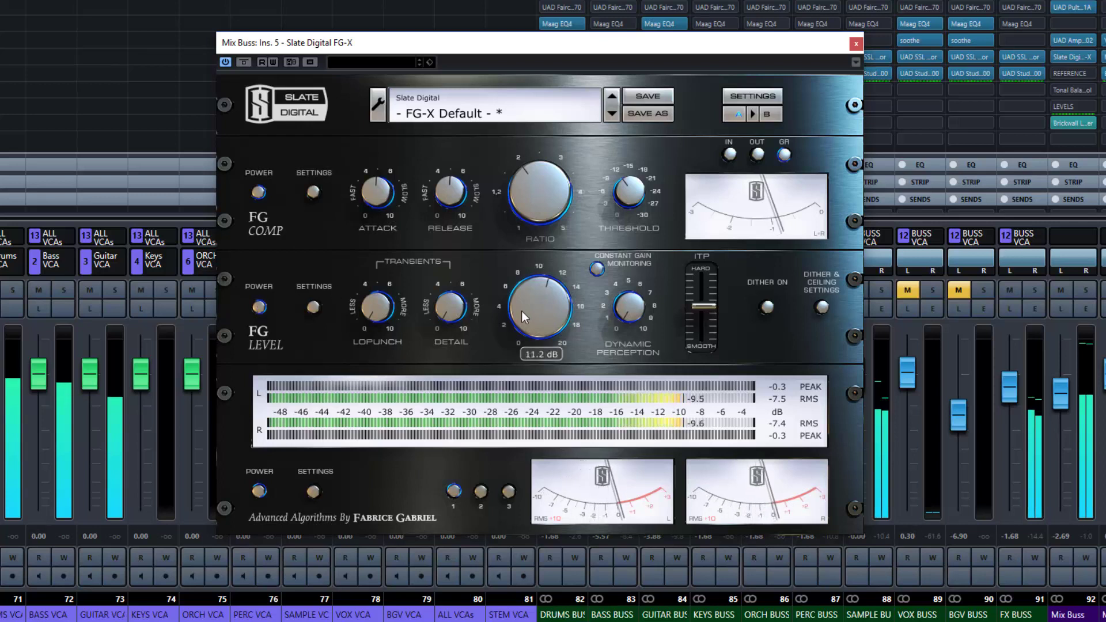
left_click_drag(521, 311, 527, 289)
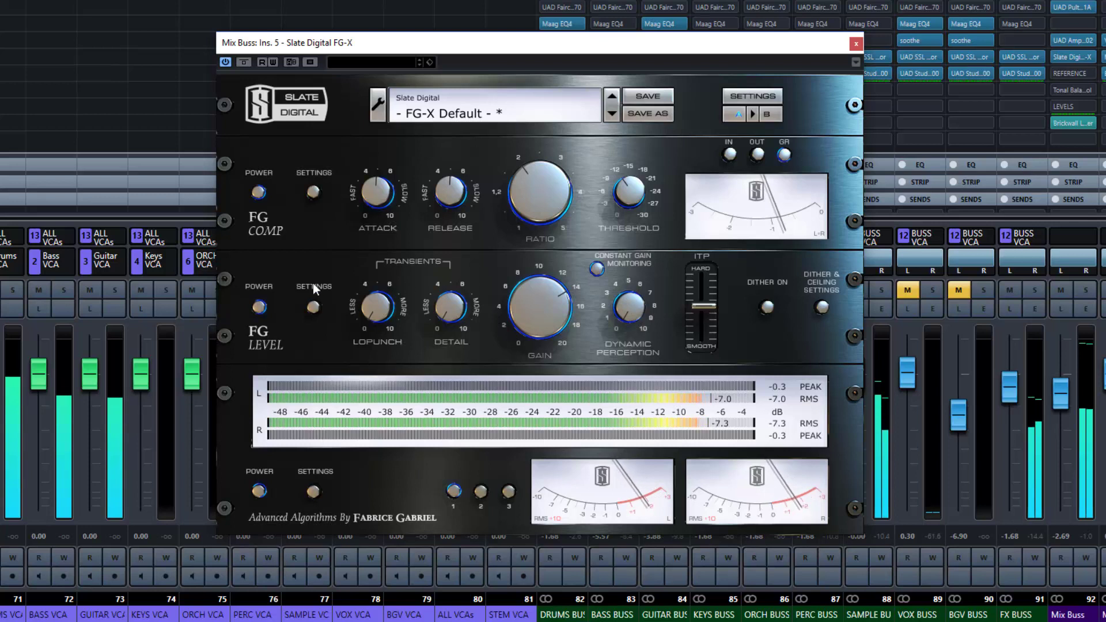
- Compare the mix with FG Level bypassed and engaged during playback
left_click(260, 307)
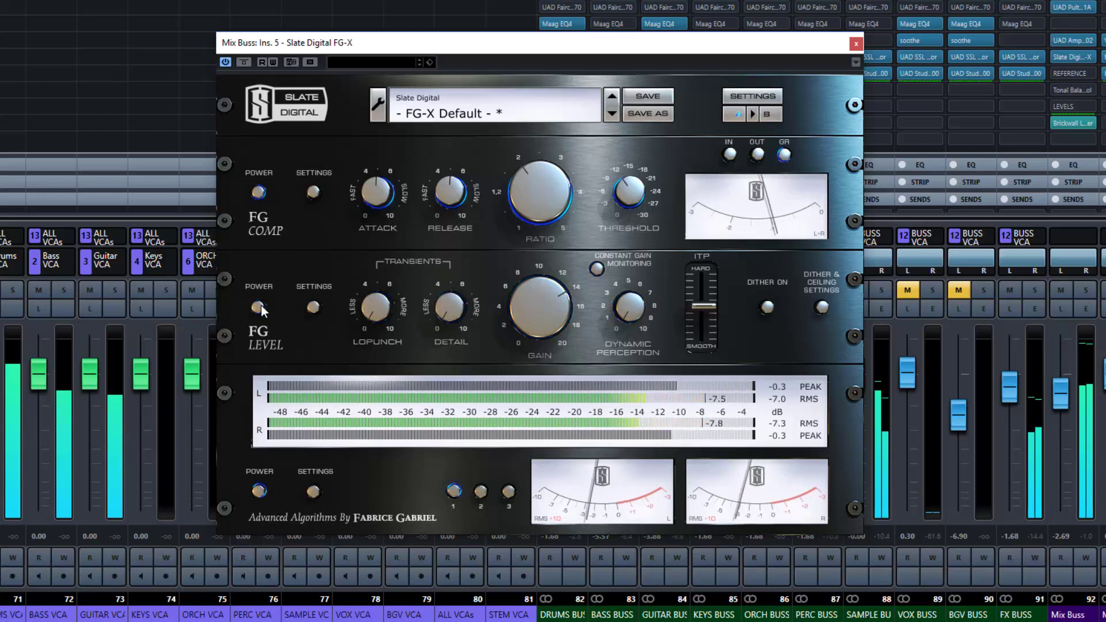
left_click(259, 307)
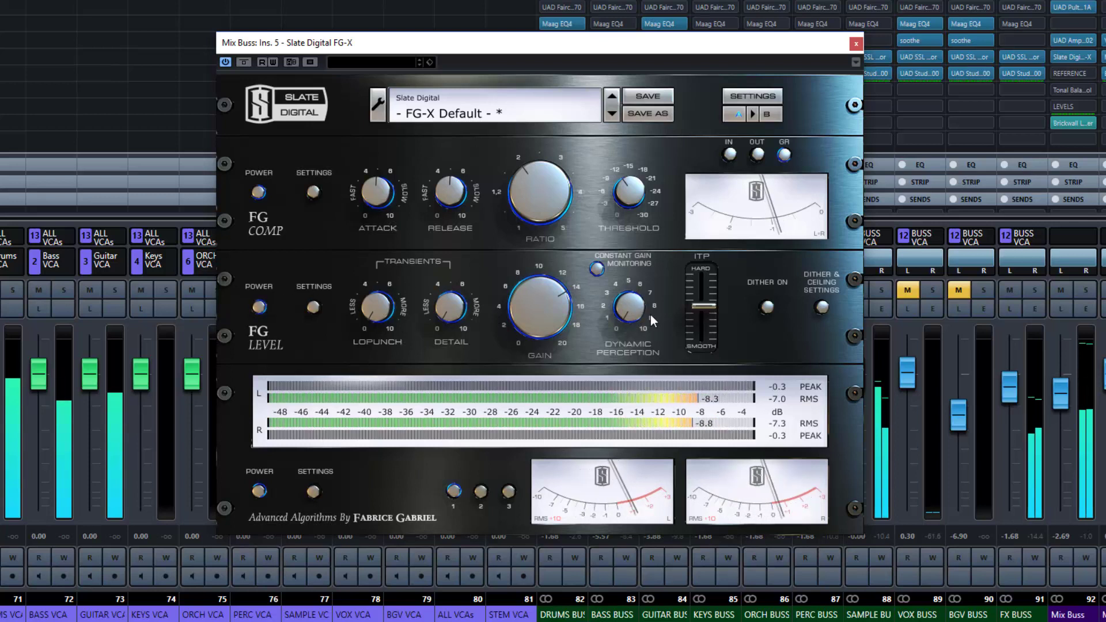
left_click(259, 307)
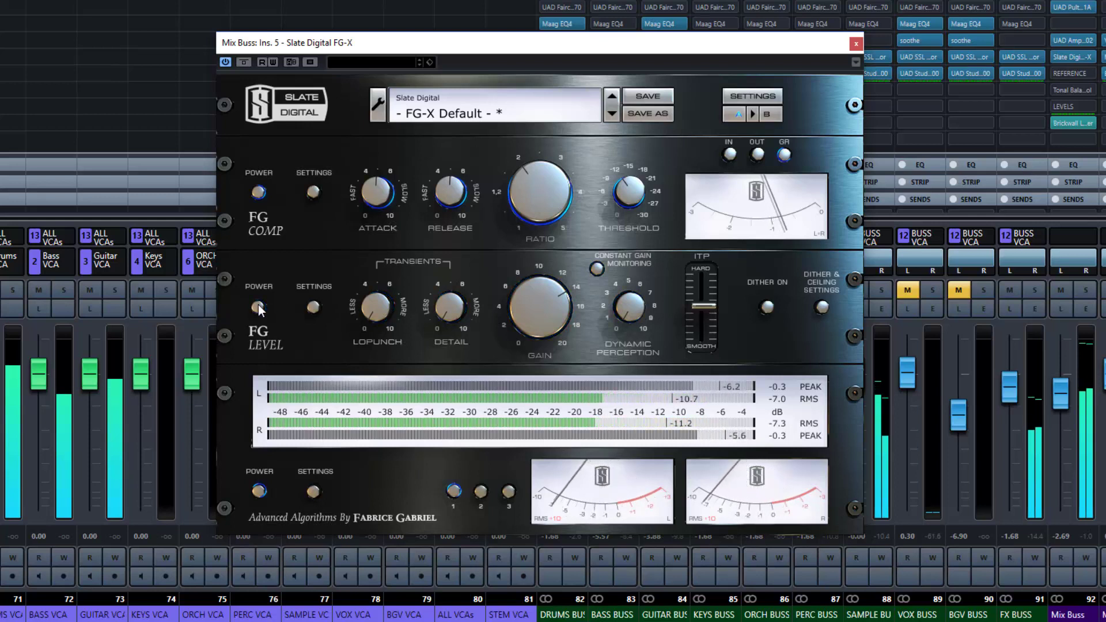
left_click(258, 307)
- Try Dynamic Perception at about 5, return it to 0, and lower the FG Level gain to about 12 dB
left_click_drag(632, 300, 624, 227)
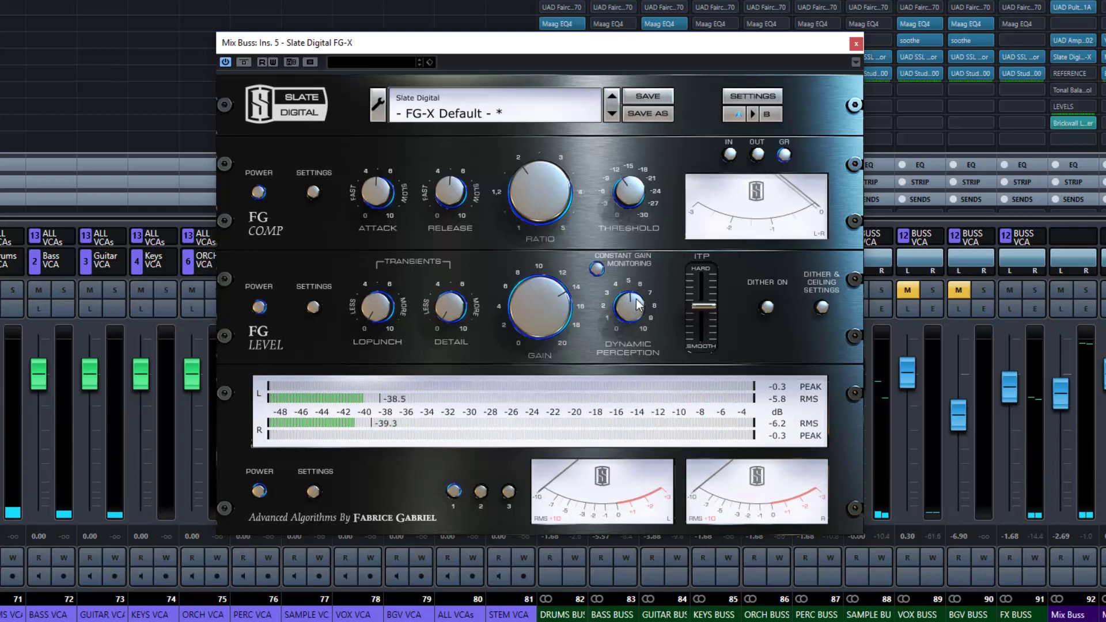
left_click_drag(637, 304, 632, 333)
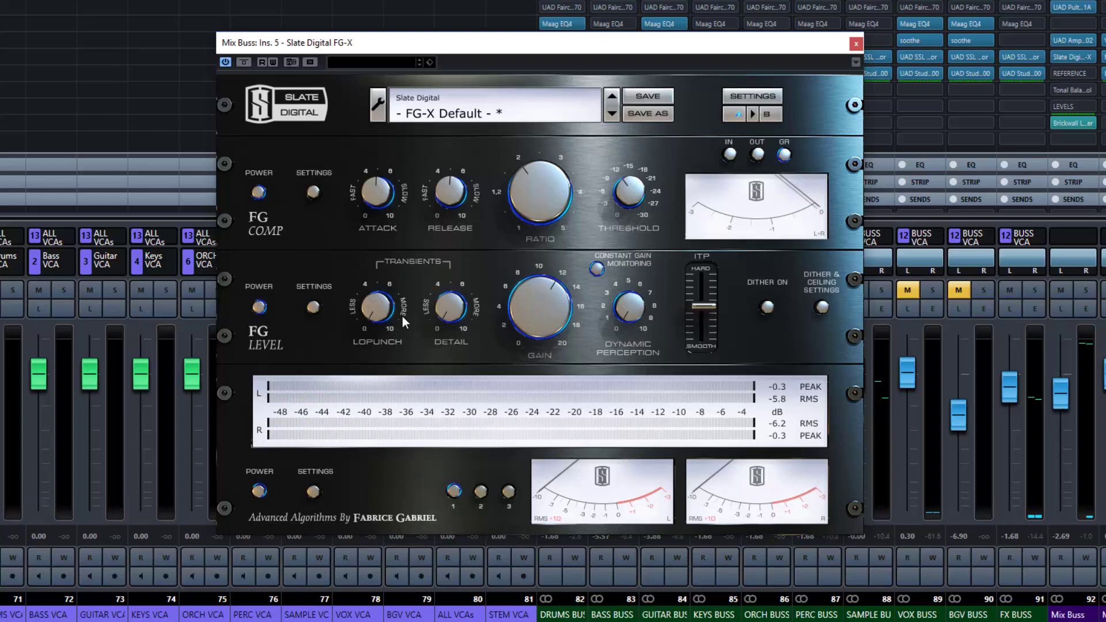
key("space")
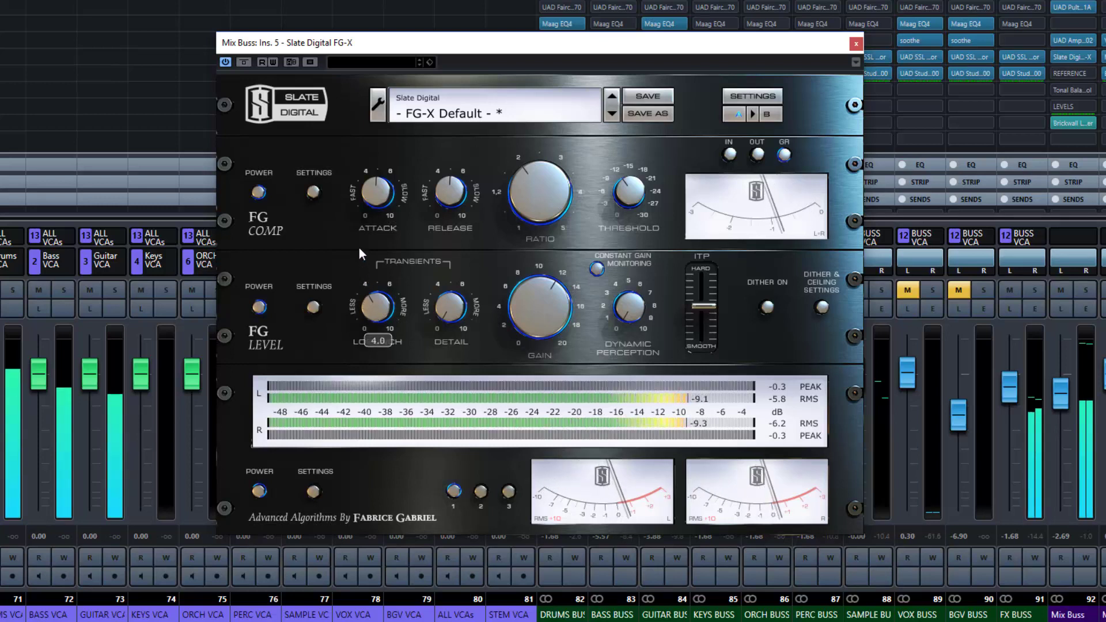
- Audition LoPunch at about 4, comparing the mix with FG Level off and on, and return LoPunch to 0.0
left_click_drag(358, 208, 348, 149)
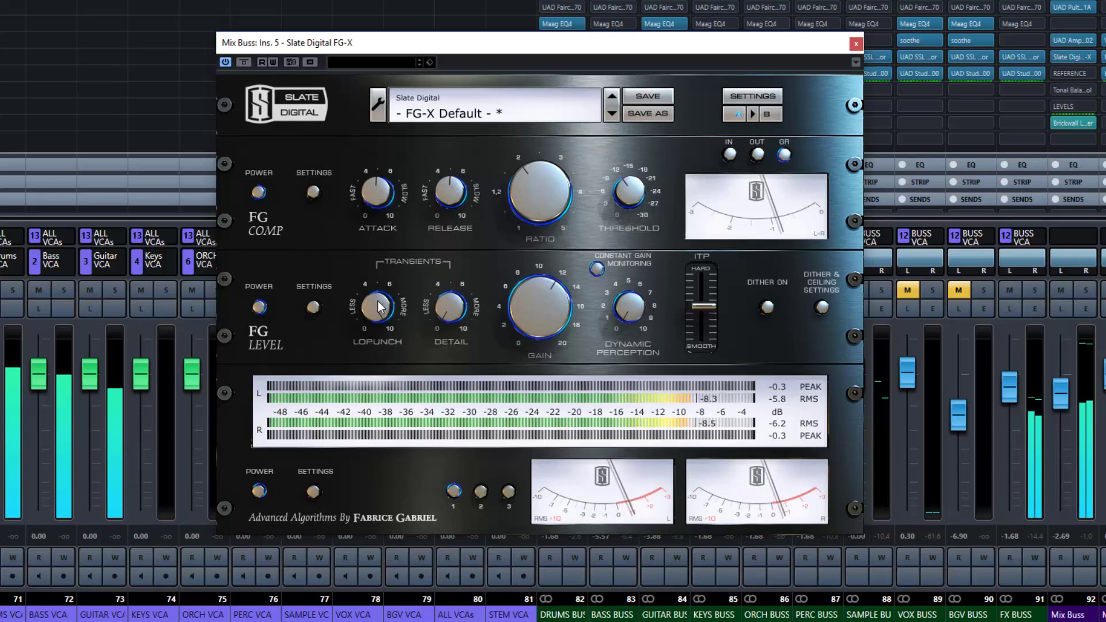
left_click_drag(378, 323, 374, 389)
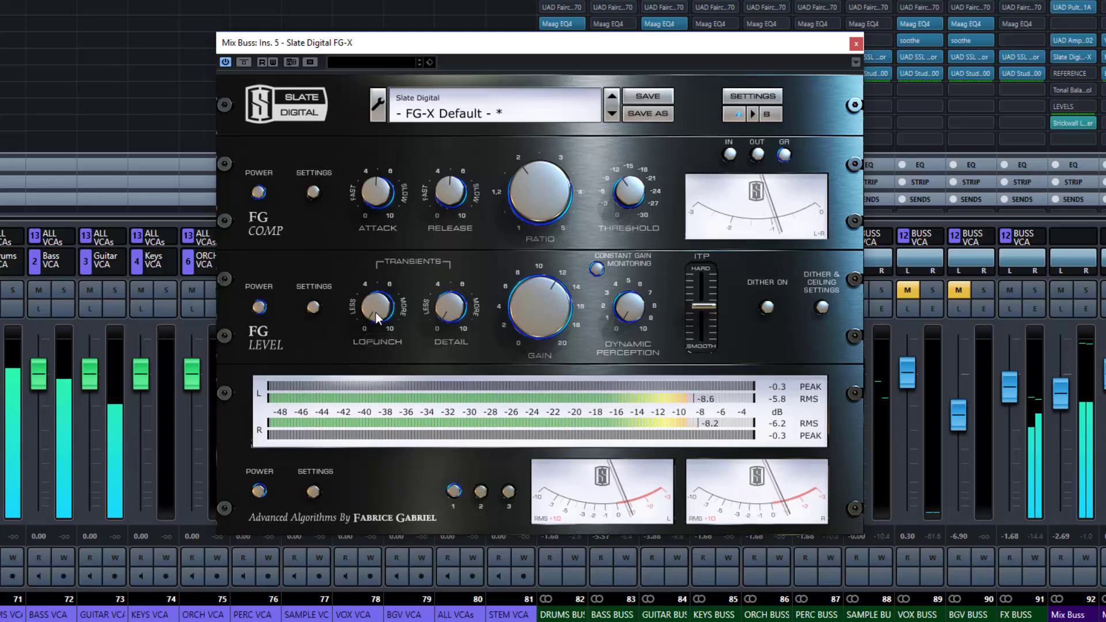
left_click_drag(372, 268, 376, 245)
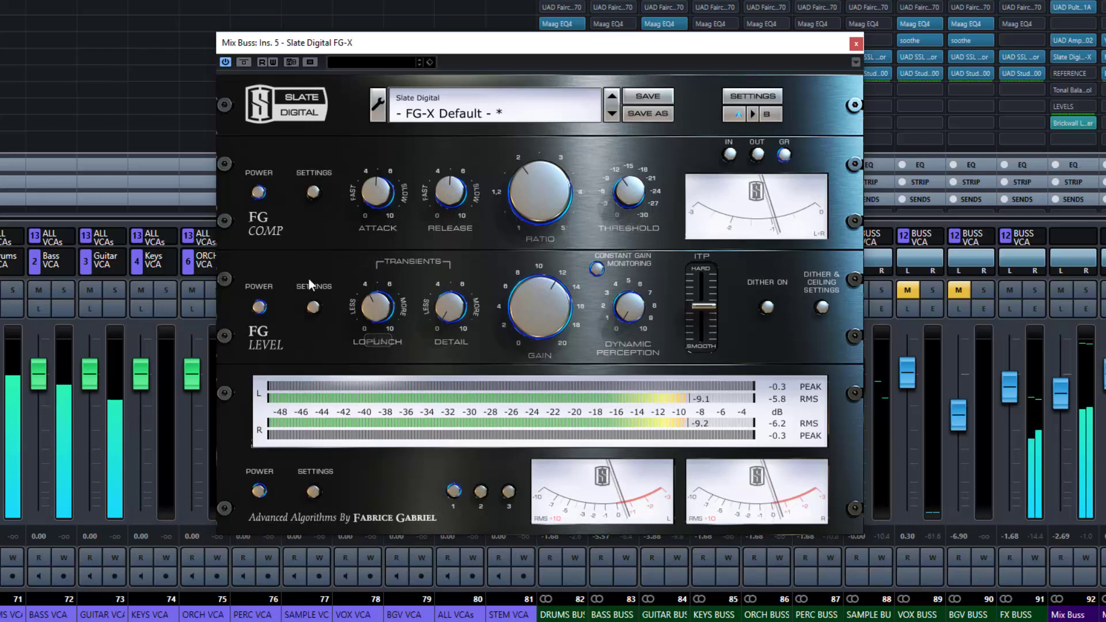
left_click(259, 307)
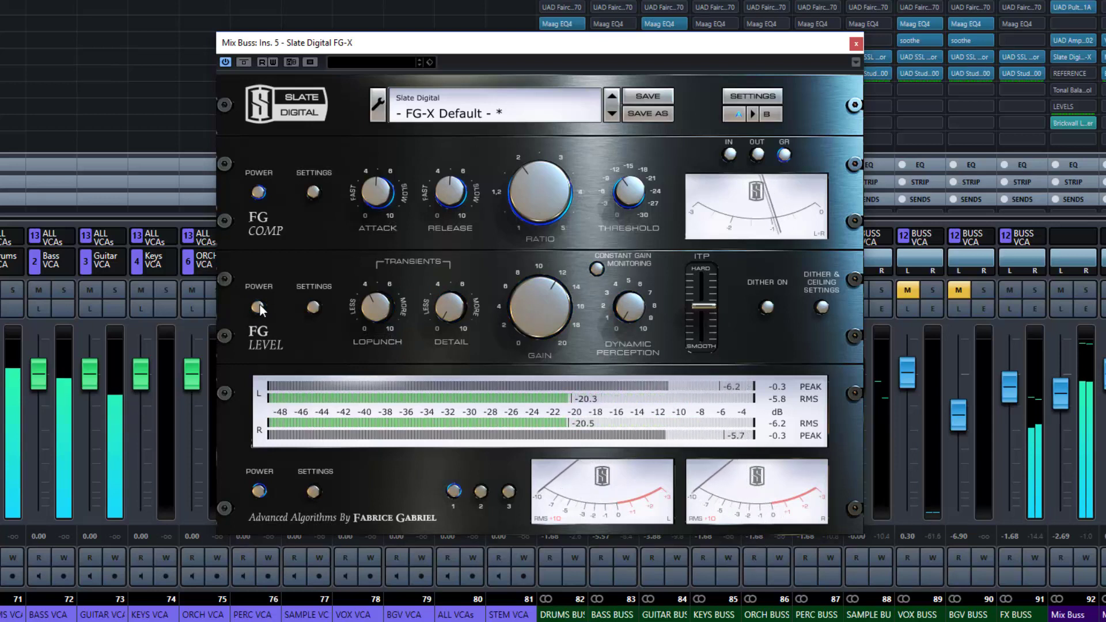
left_click(259, 307)
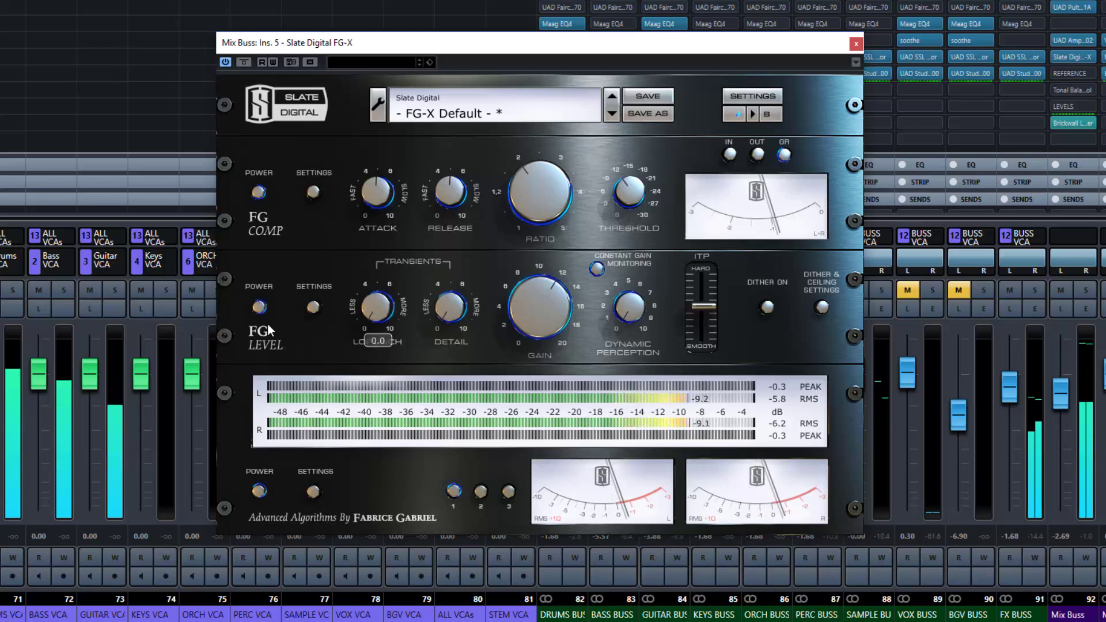
- Raise the Mix Buss fader to -0.18 dB with FG Level bypassed, and re-engage FG Level
left_click(258, 308)
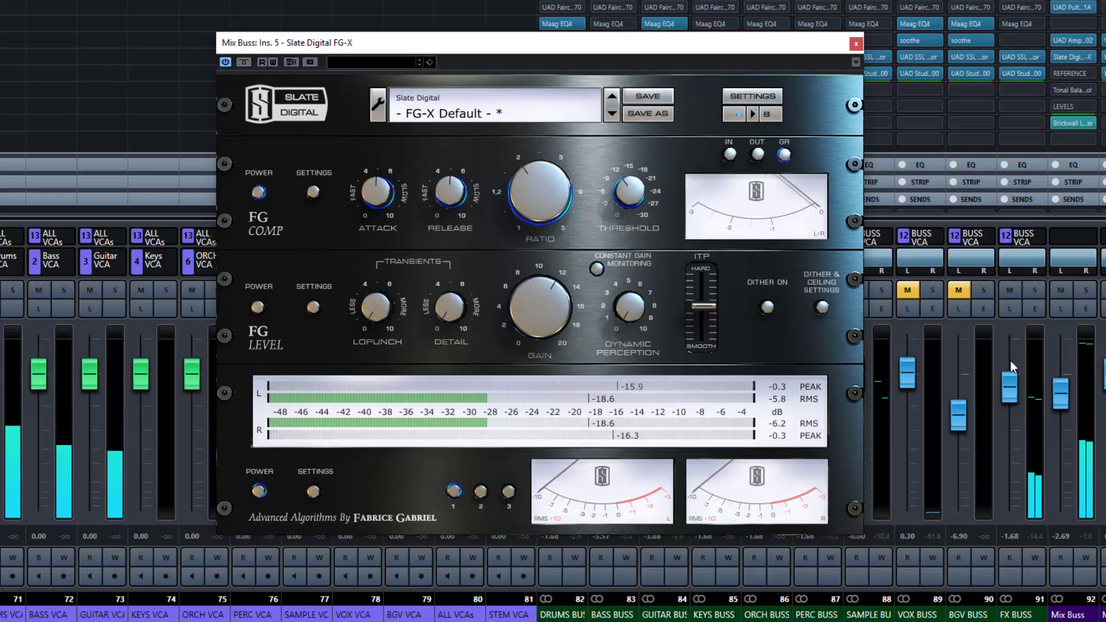
left_click_drag(1067, 397, 1063, 378)
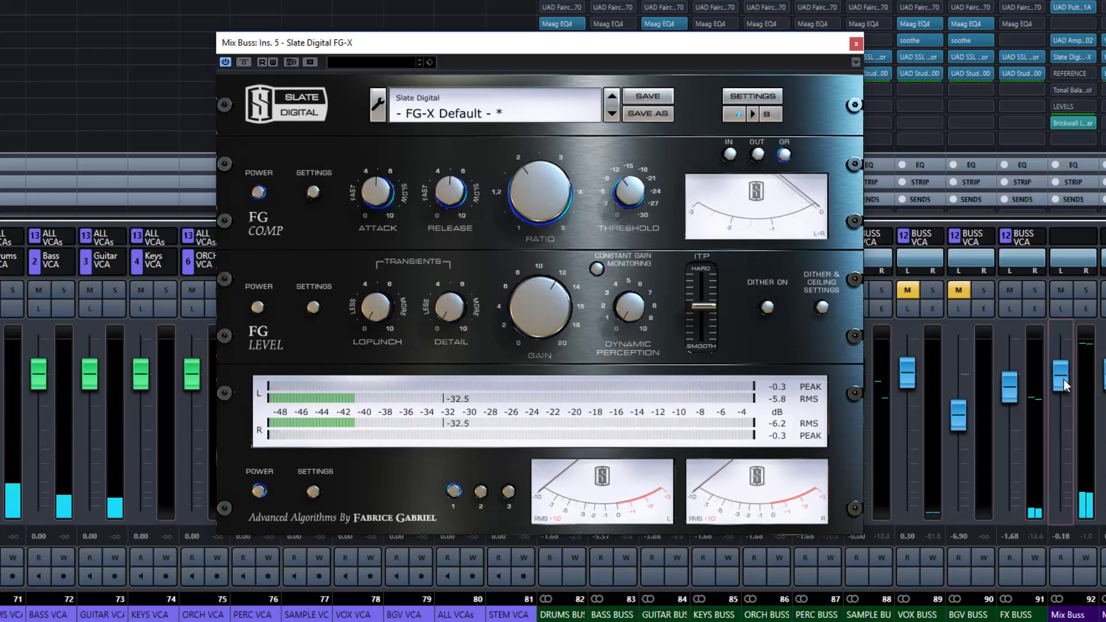
left_click(257, 306)
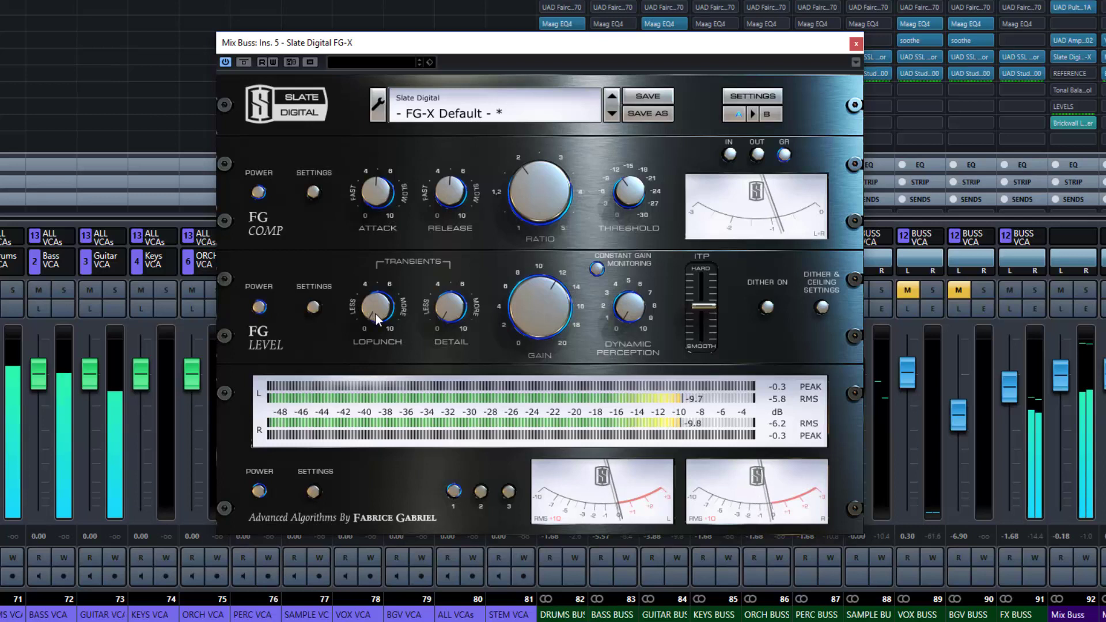
- Raise LoPunch to about 4 and compare the mix with FG Level off and on
left_click_drag(377, 315, 377, 252)
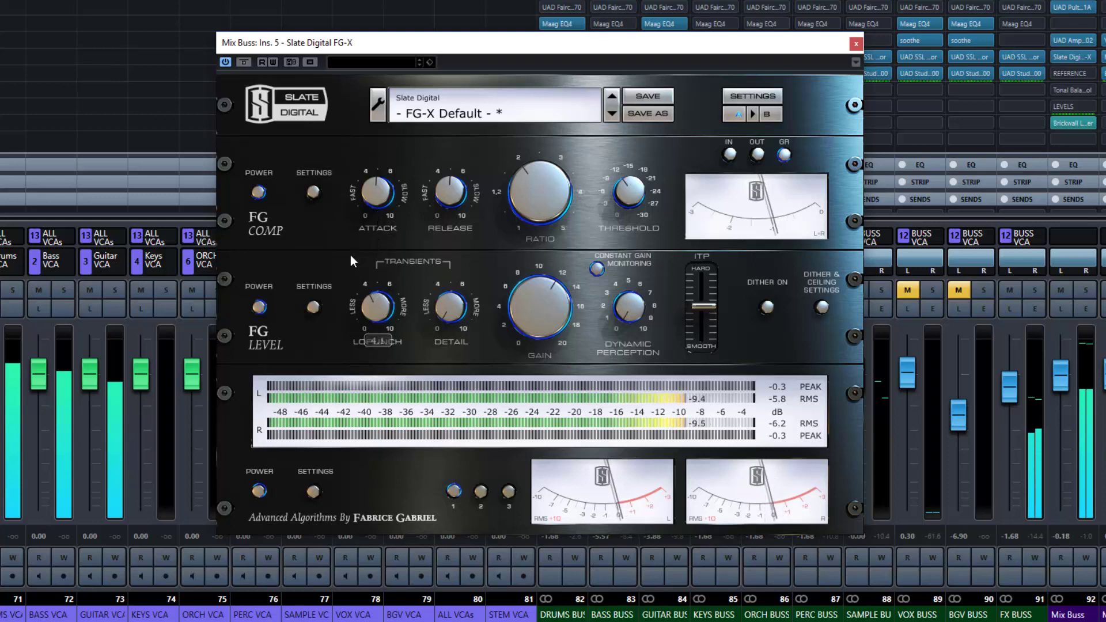
left_click(259, 308)
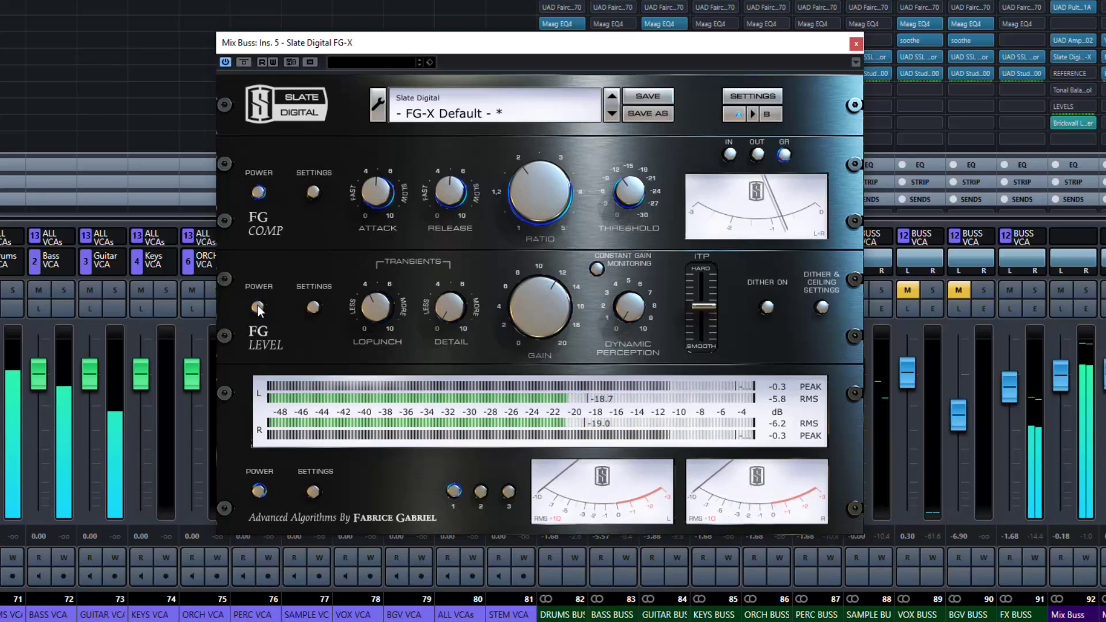
left_click(258, 306)
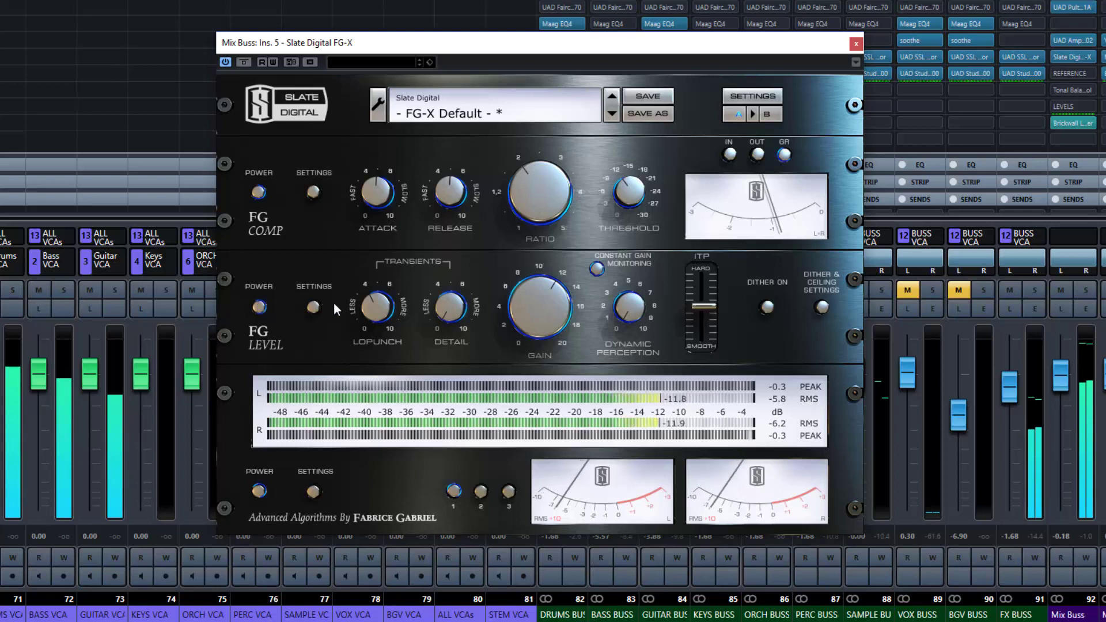
- Try LoPunch at 5.1, compare it against FG Level bypassed, and reset LoPunch to 0.0
left_click_drag(368, 306, 371, 278)
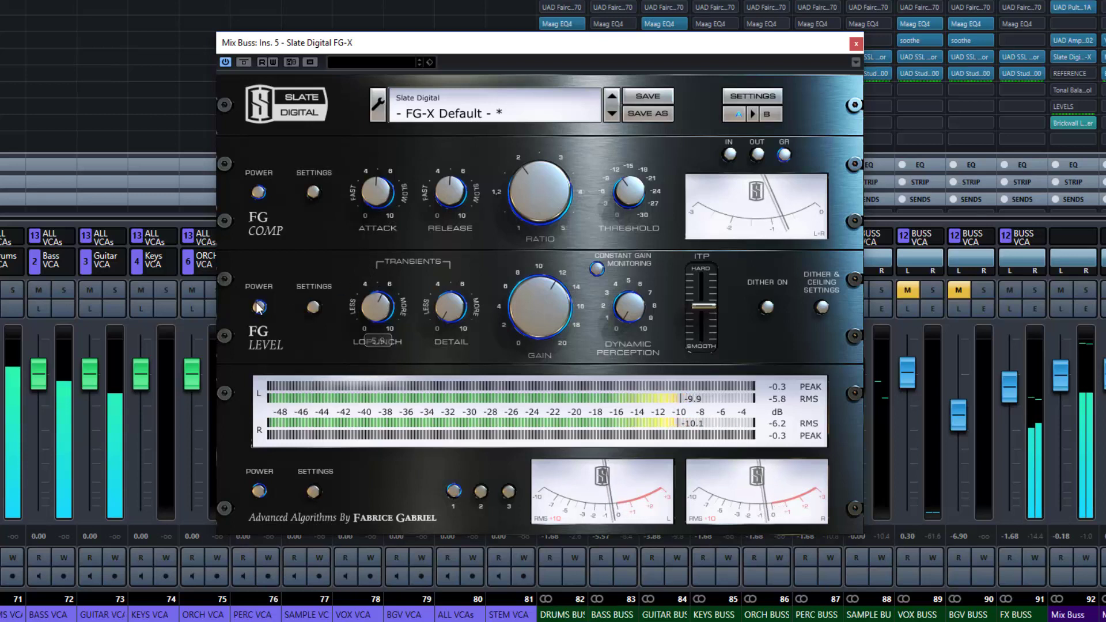
left_click_drag(378, 310, 378, 313)
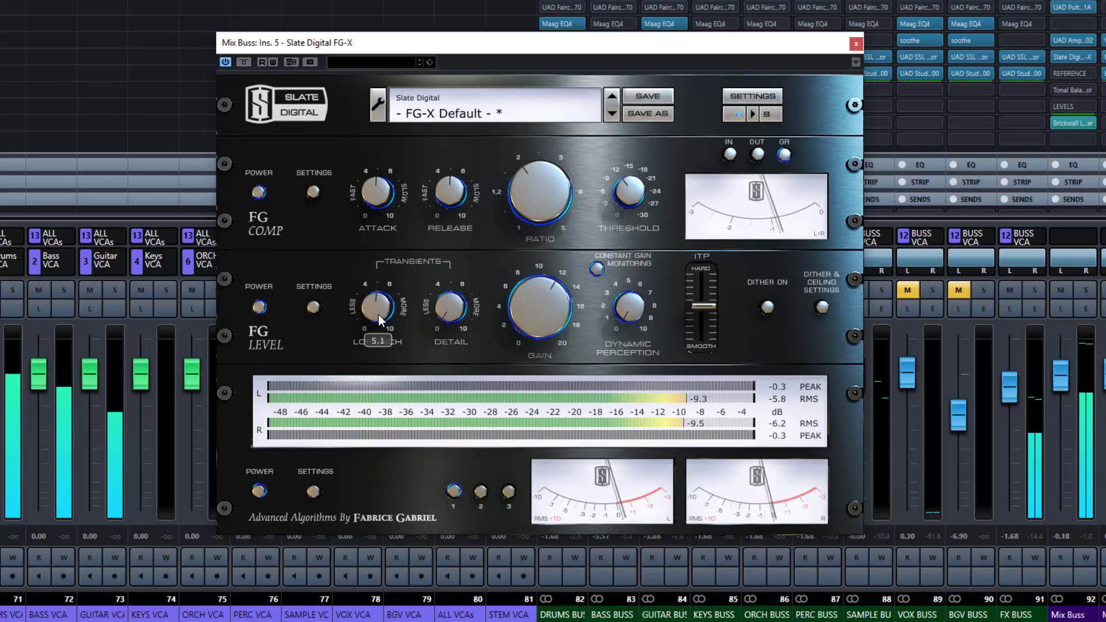
left_click(258, 307)
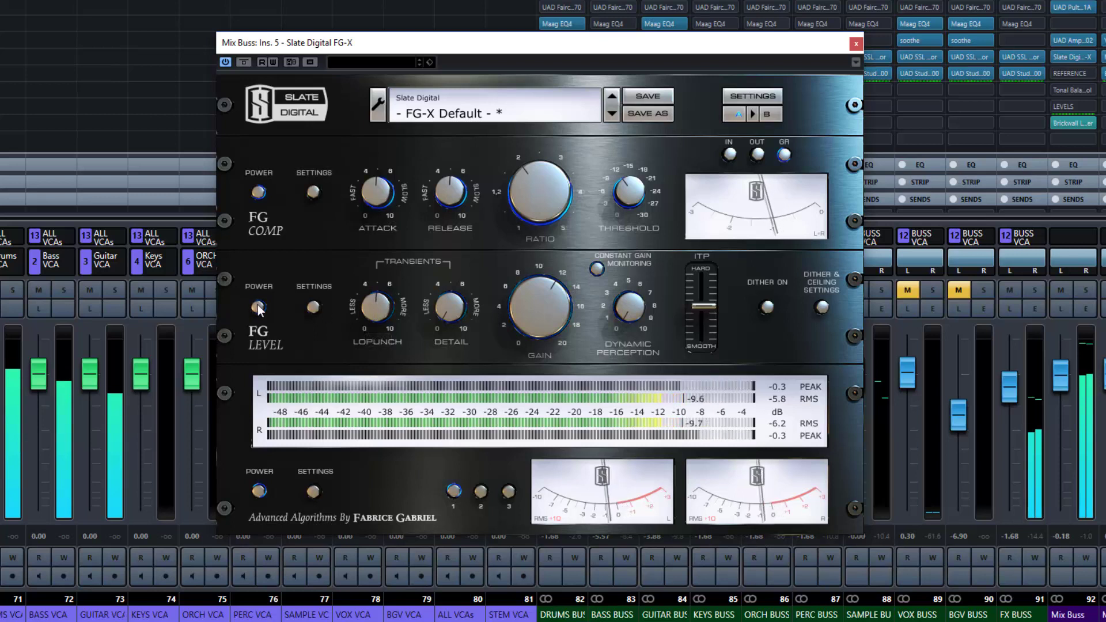
left_click(257, 309)
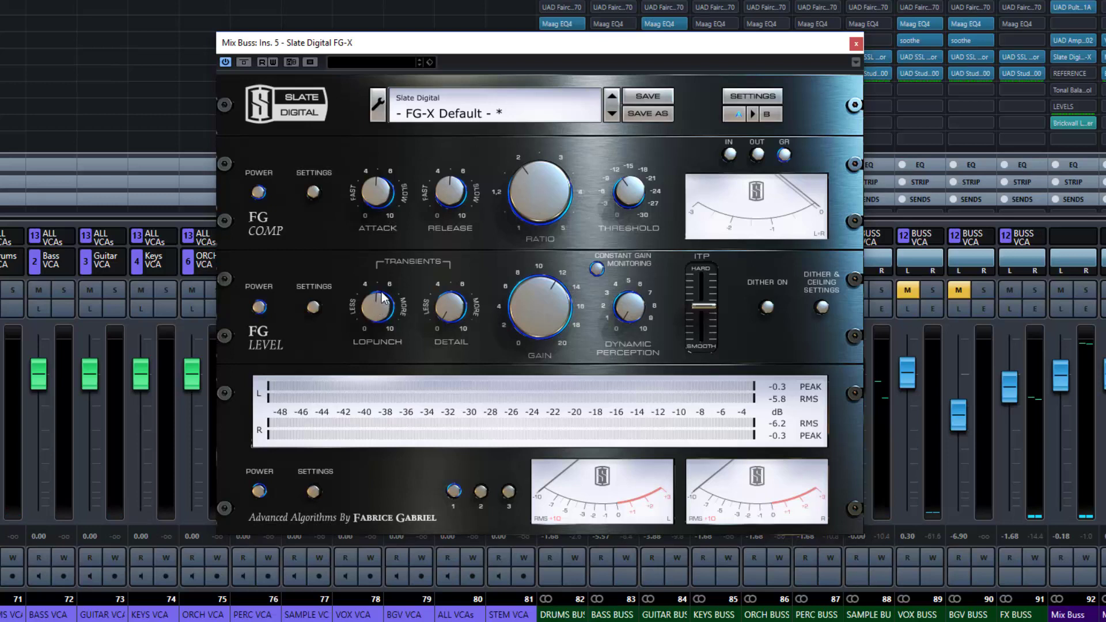
left_click_drag(377, 308, 368, 367)
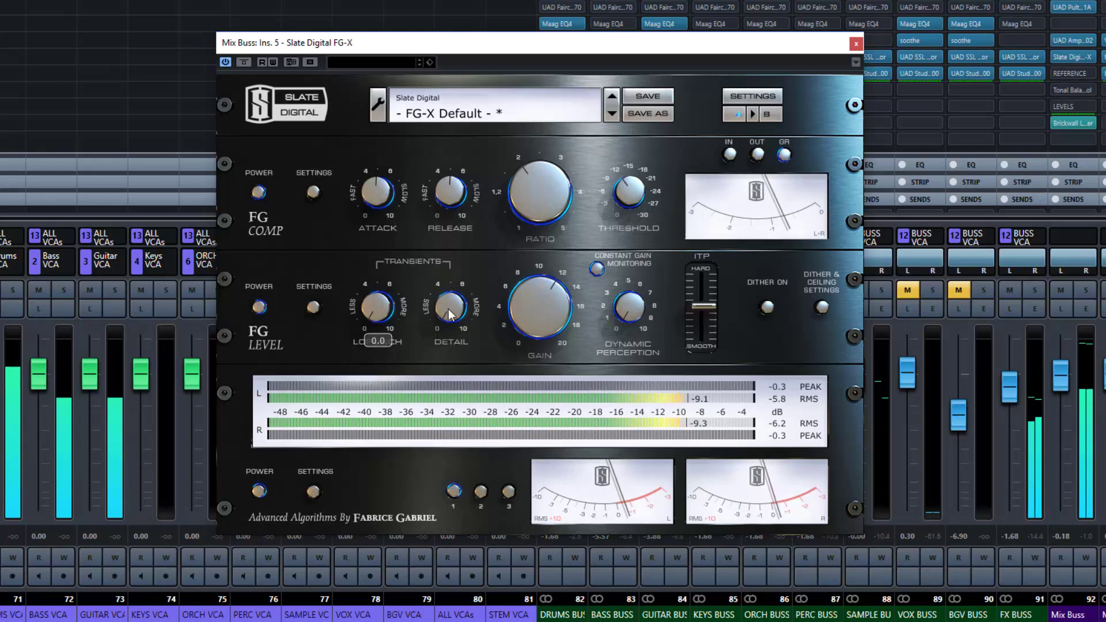
- Audition Detail at its maximum of 10, comparing it with FG Level off, and return Detail to 0
left_click_drag(448, 312, 410, 147)
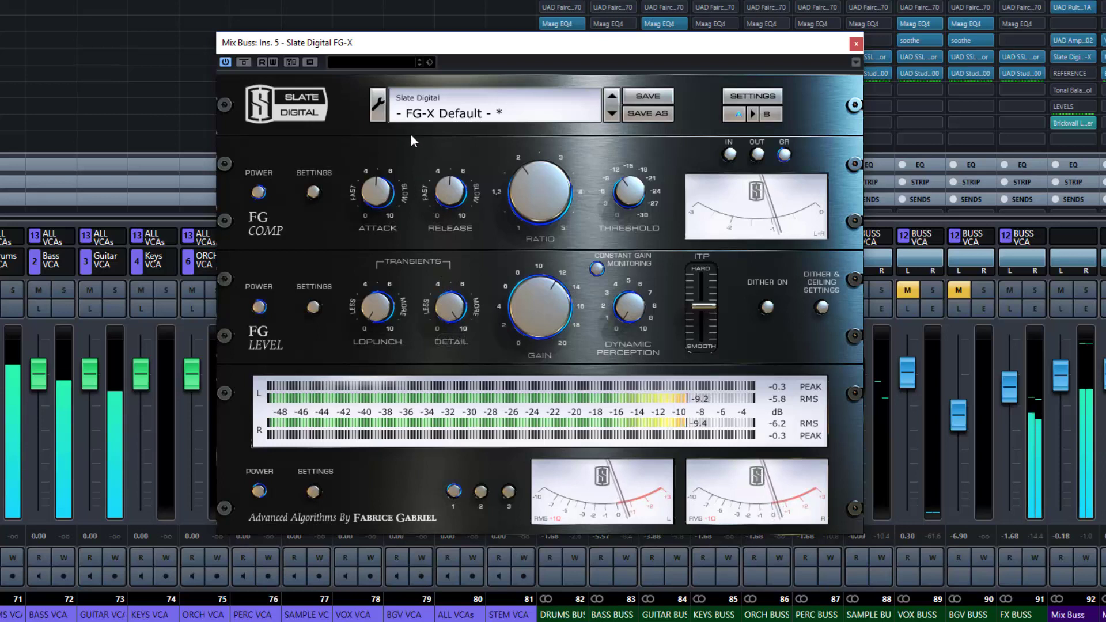
left_click(410, 134)
left_click(258, 307)
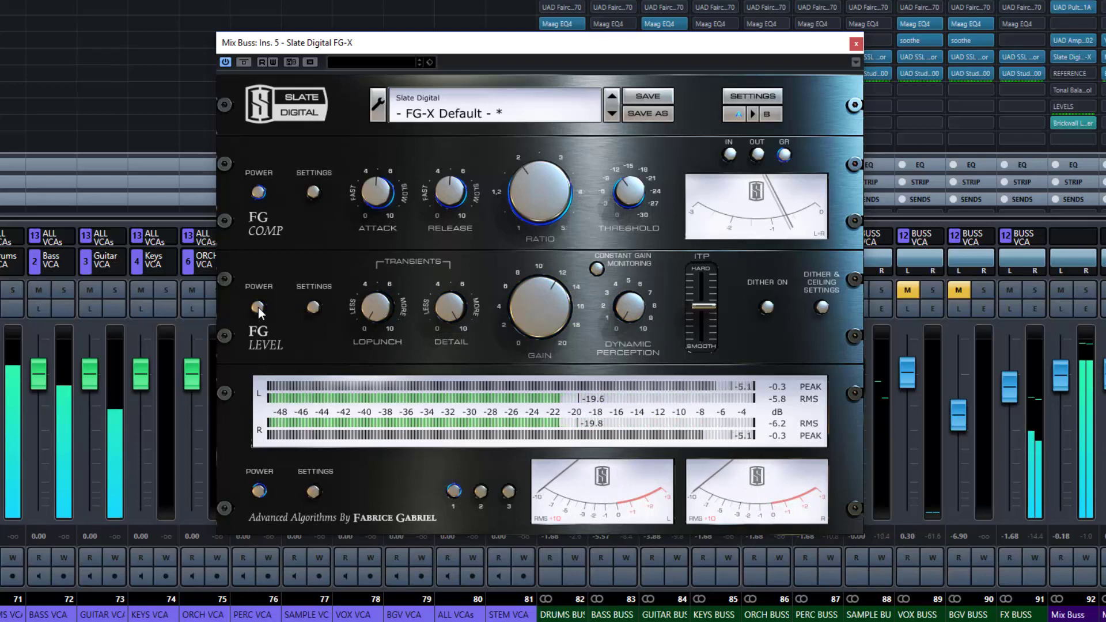
left_click(258, 308)
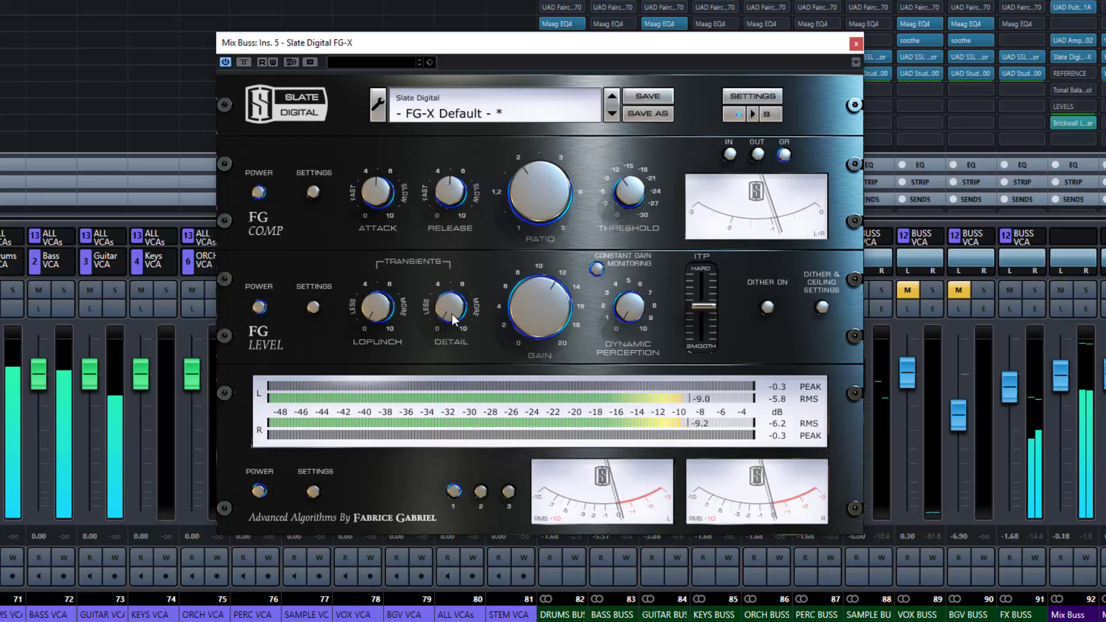
left_click_drag(452, 315, 441, 202)
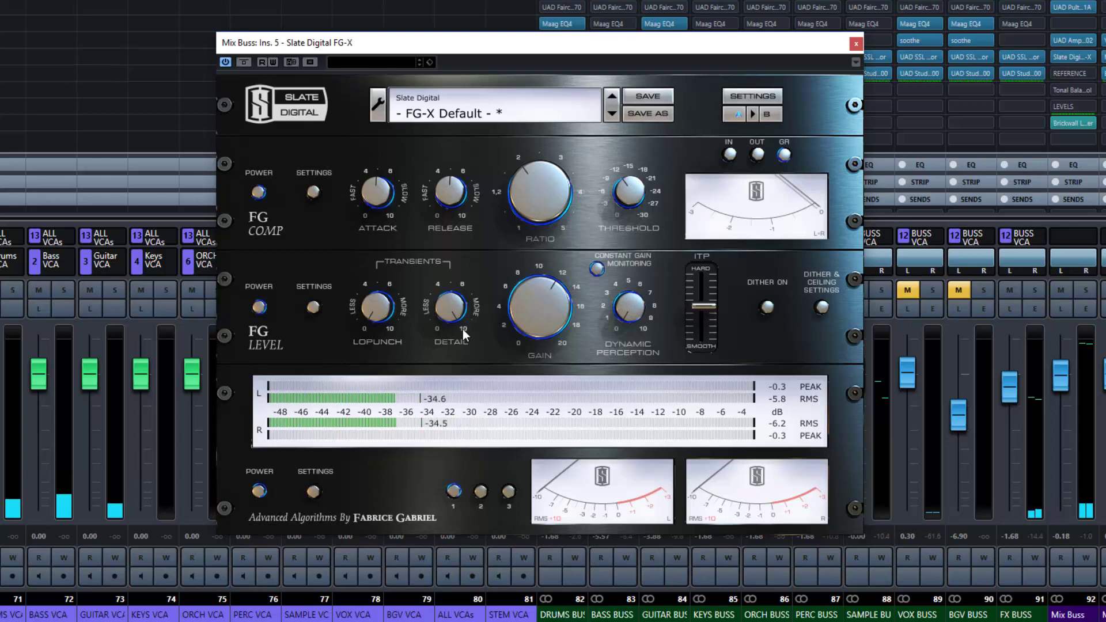
left_click_drag(429, 300, 439, 496)
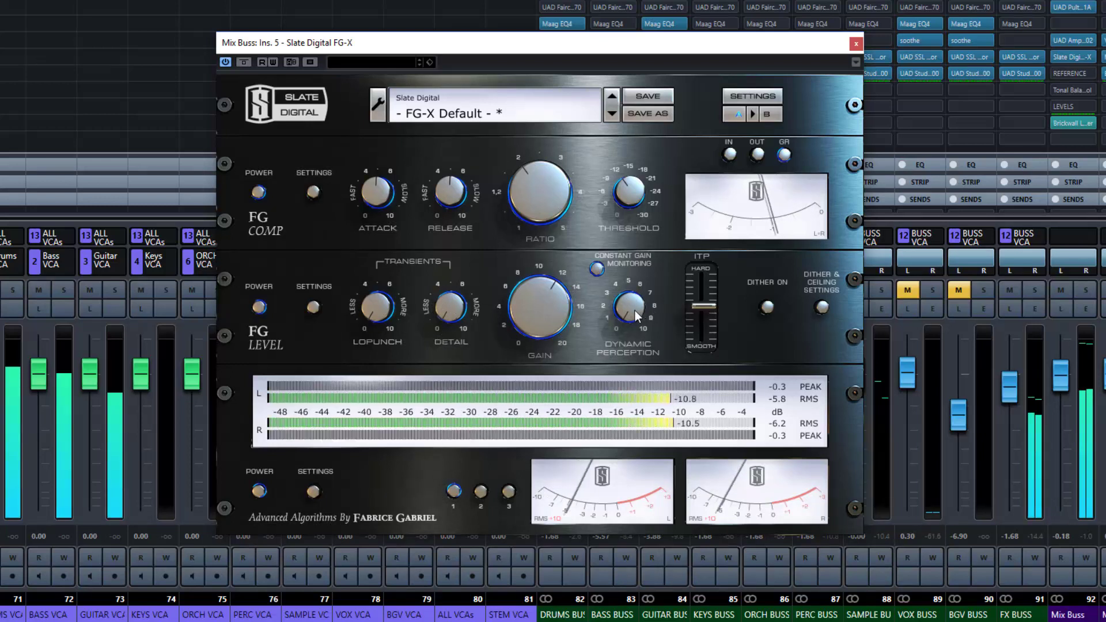
- Set Dynamic Perception between 1 and 2, after trying 2.8, and lower the FG Level gain to about 11 dB
left_click_drag(634, 310, 626, 263)
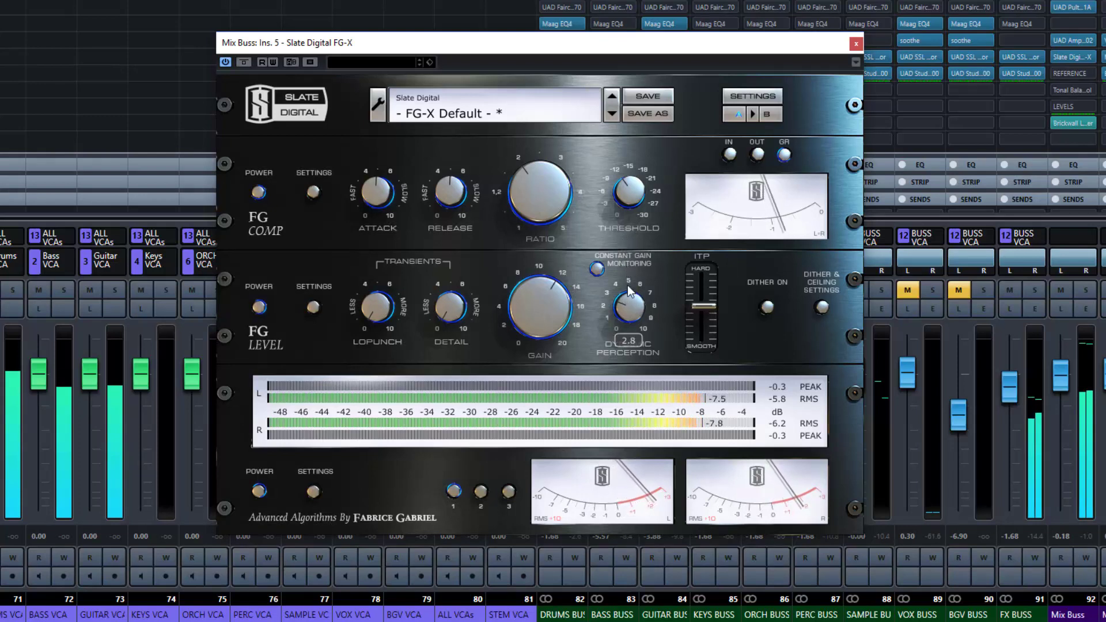
left_click(628, 315)
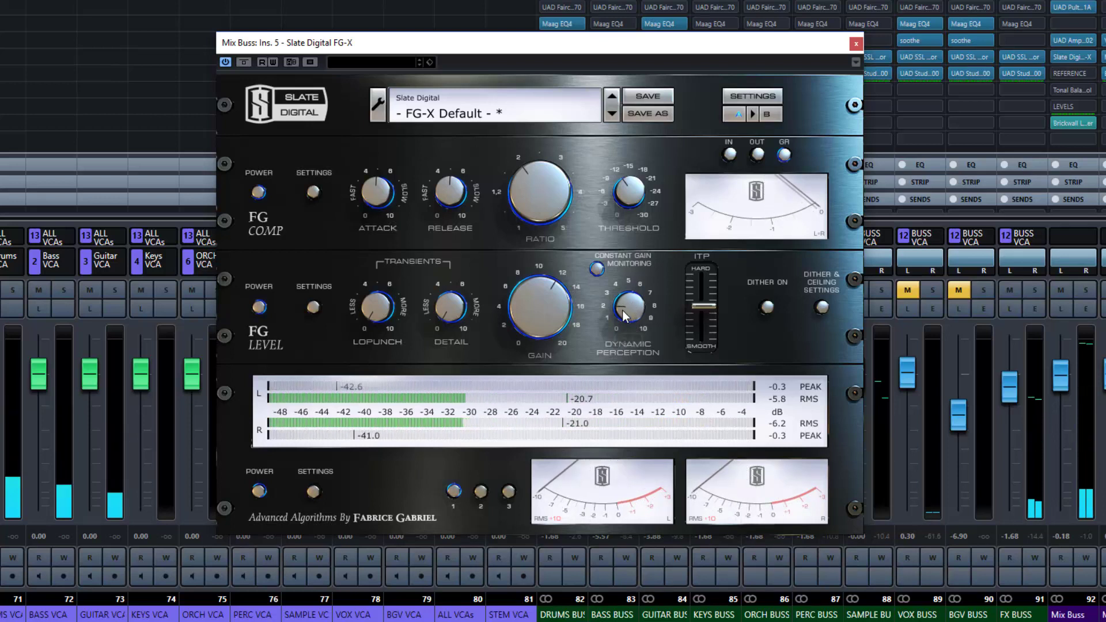
key("space")
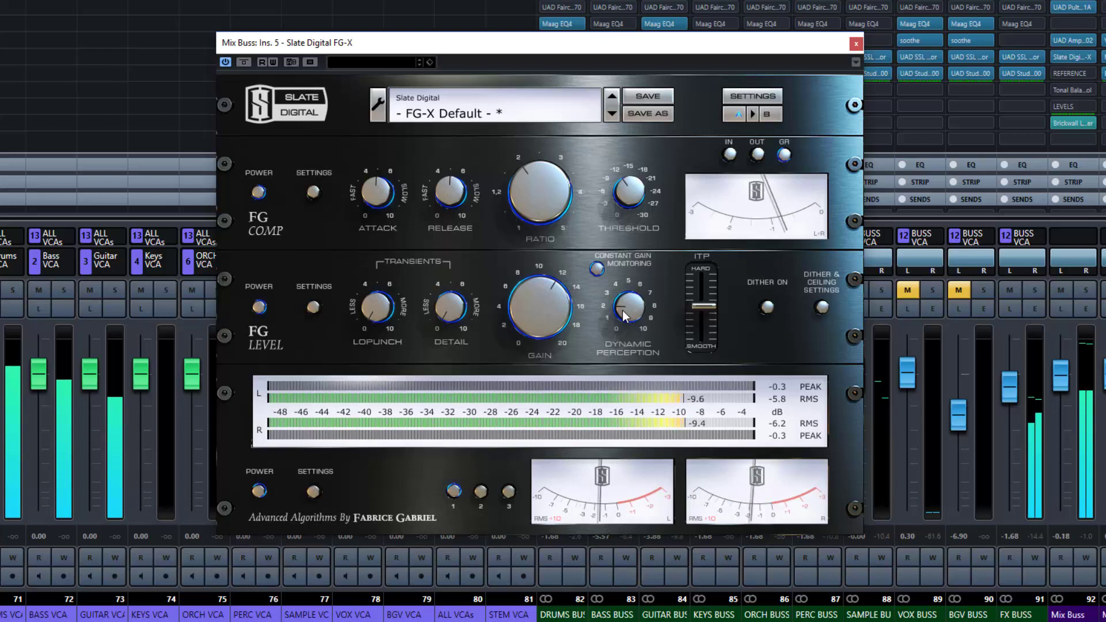
left_click_drag(622, 310, 622, 322)
mouse_move(552, 309)
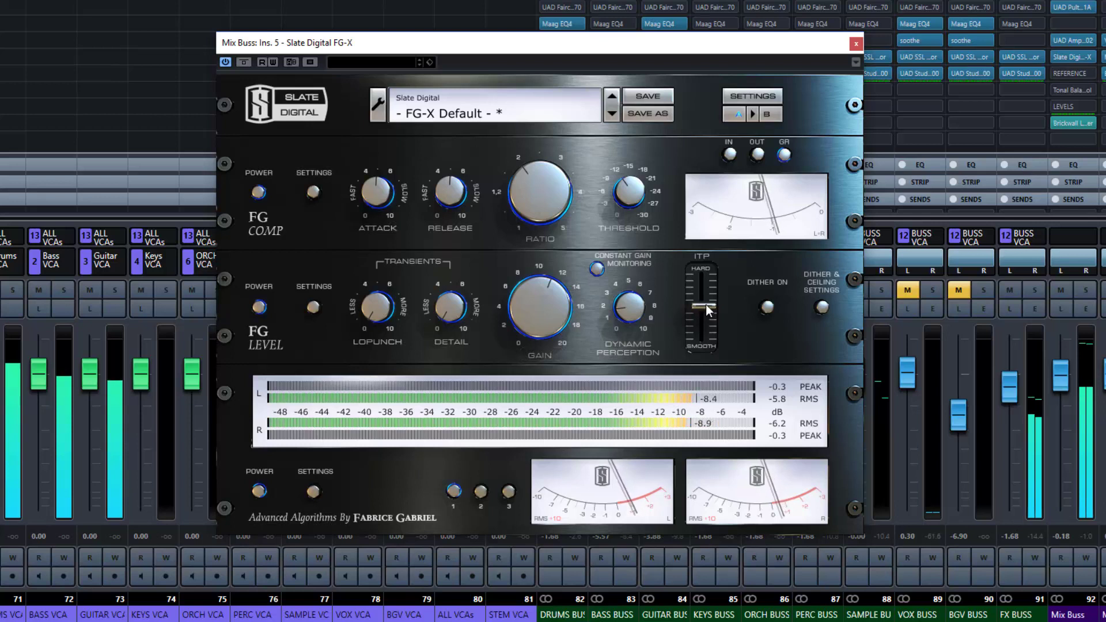
- Audition the ITP slider at its hard and smooth extremes and return it to the centre
left_click_drag(706, 305, 703, 269)
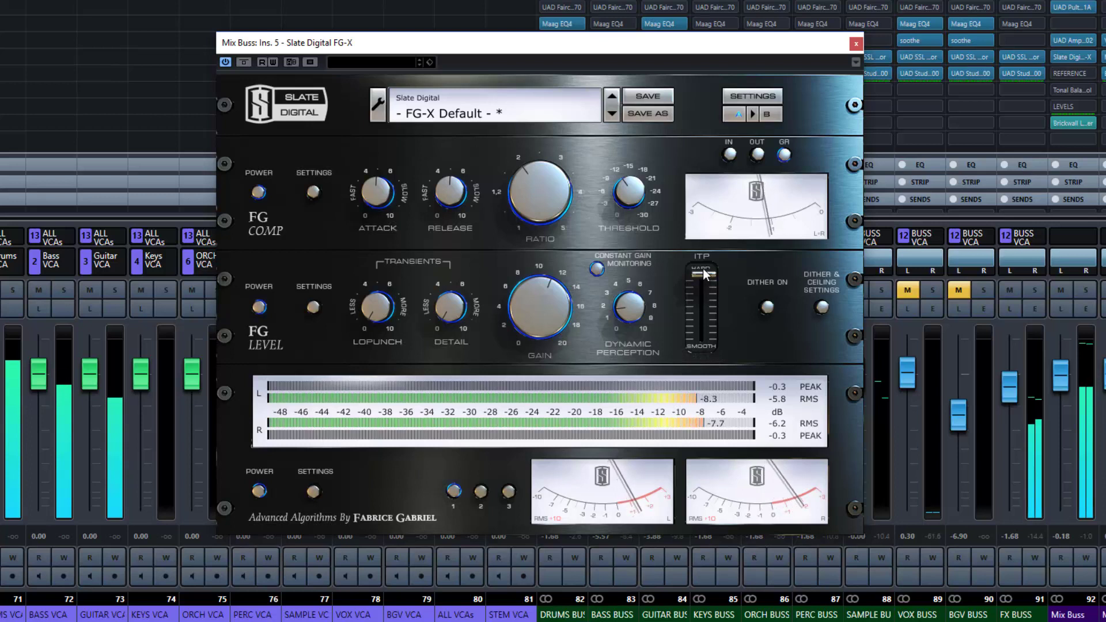
left_click_drag(703, 272, 708, 354)
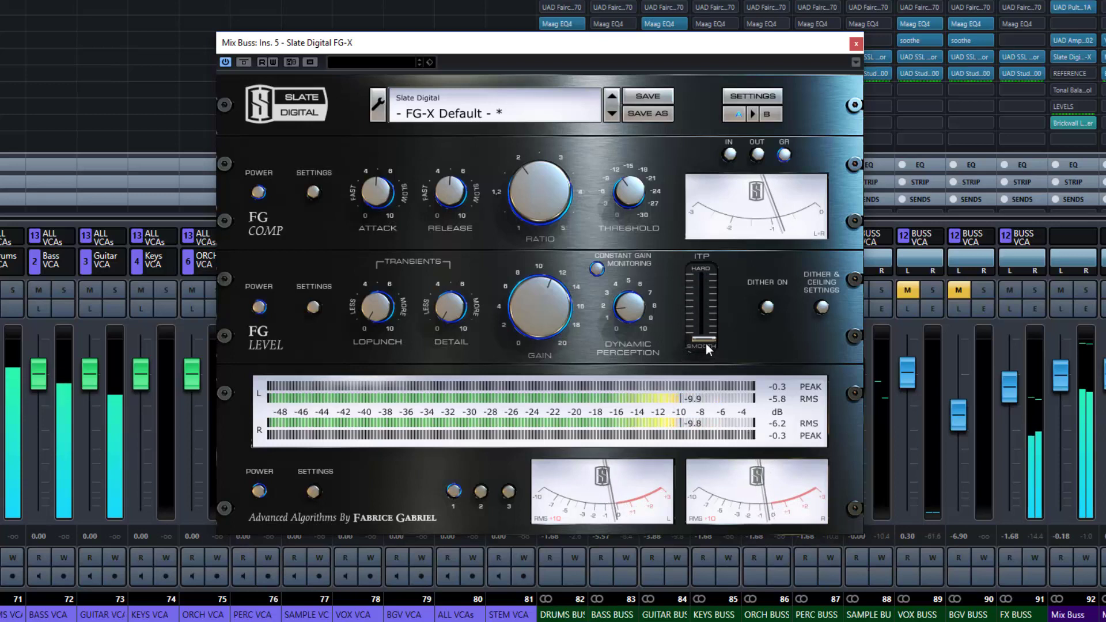
left_click_drag(706, 343, 701, 275)
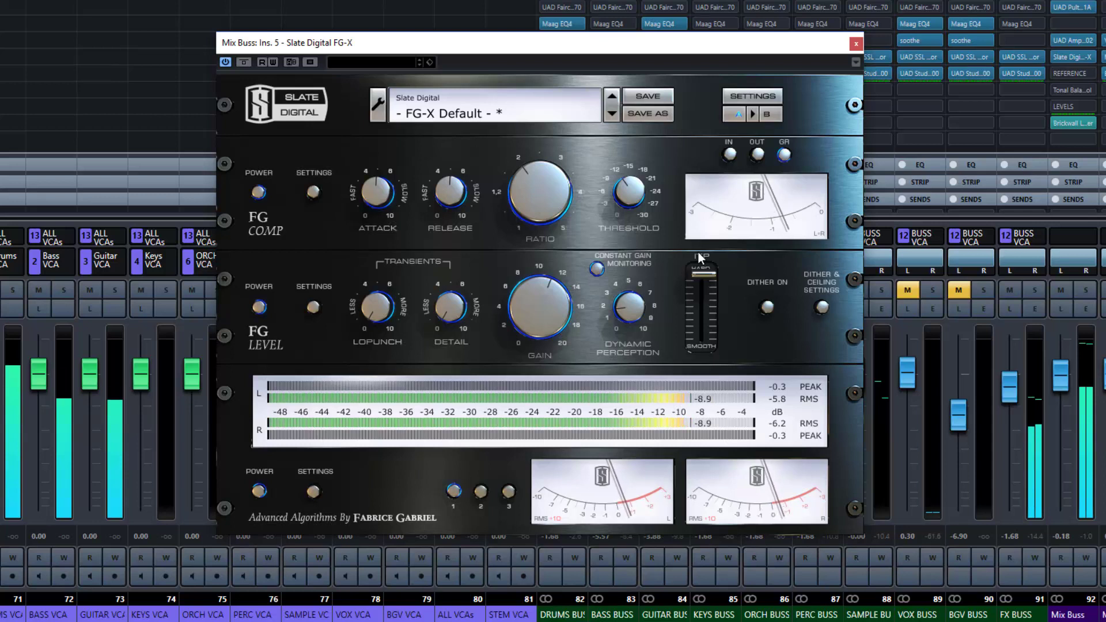
left_click_drag(698, 253, 701, 306)
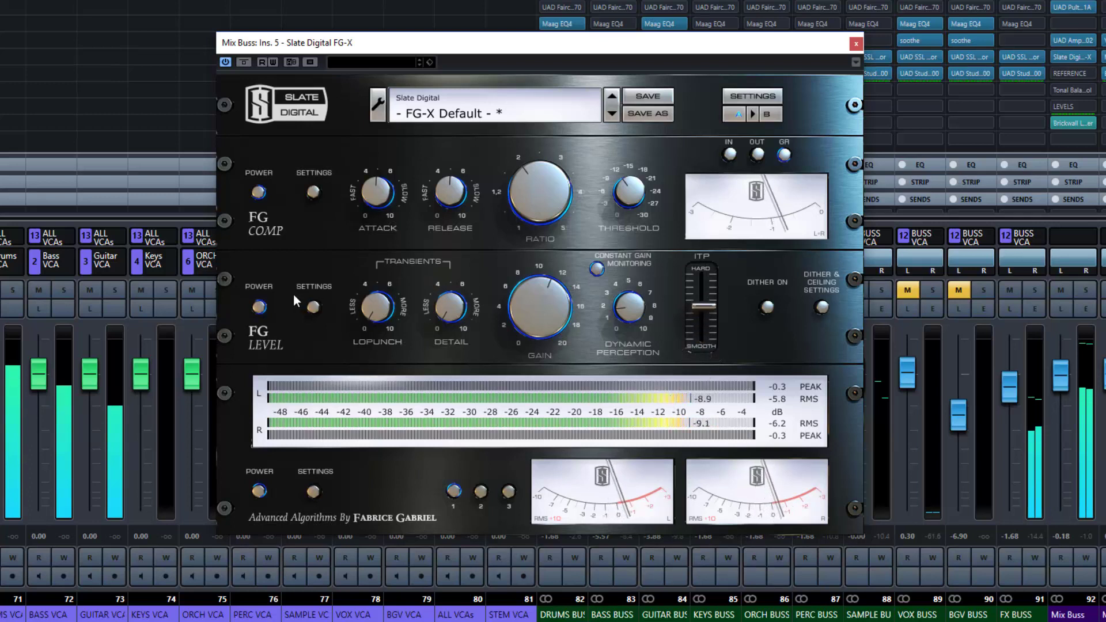
- Compare FG Level off and on, audition the ITP slider at its hard extreme, and return it to 0.0
left_click(259, 307)
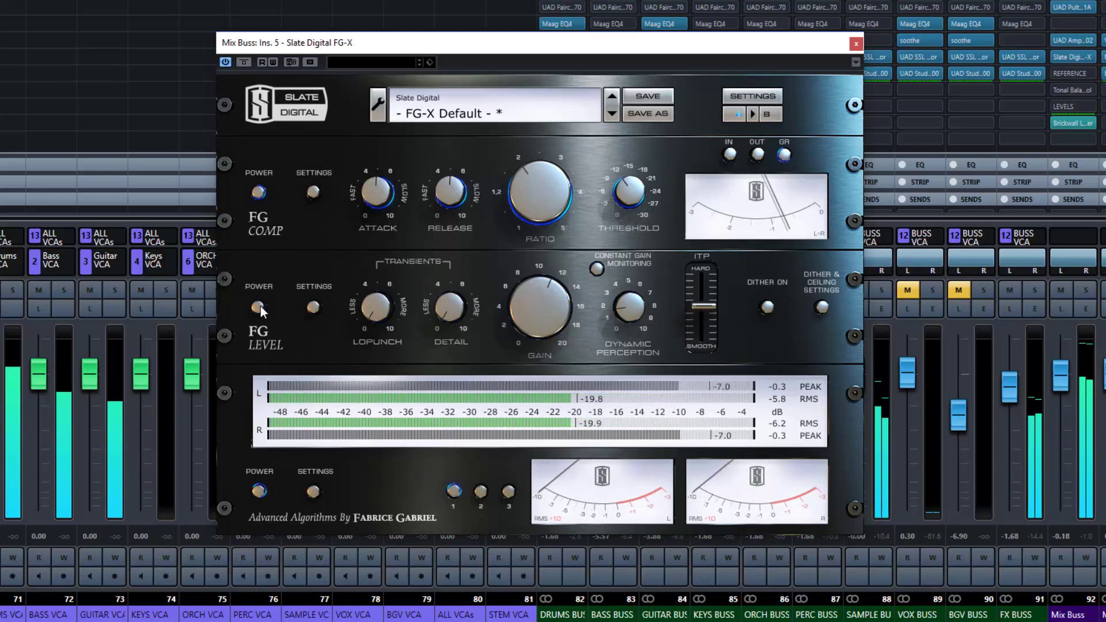
left_click(259, 307)
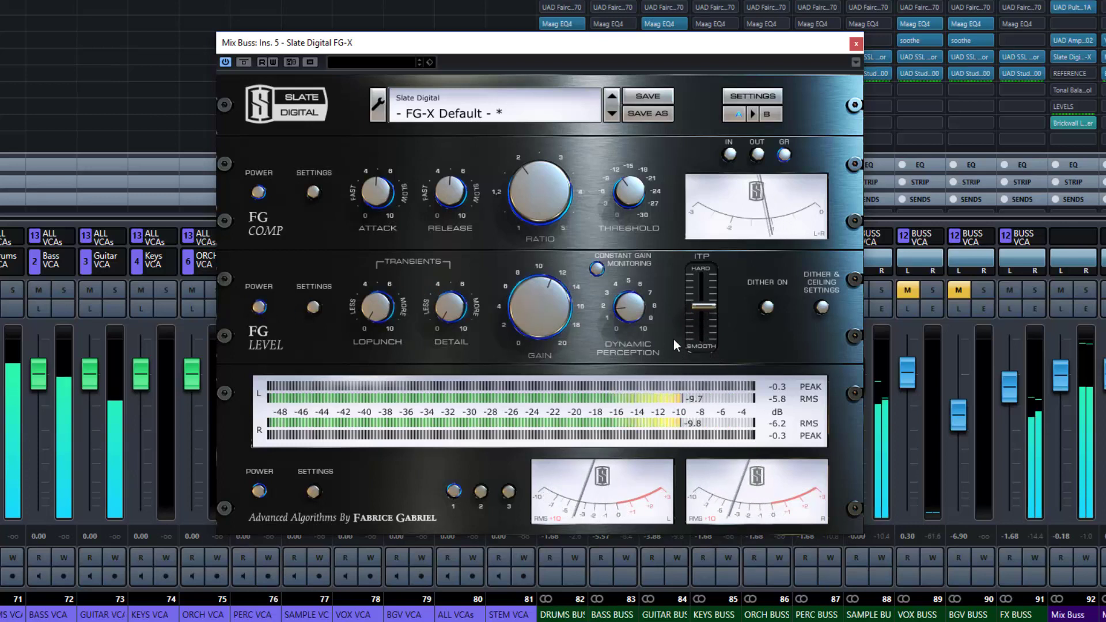
left_click_drag(706, 303, 707, 274)
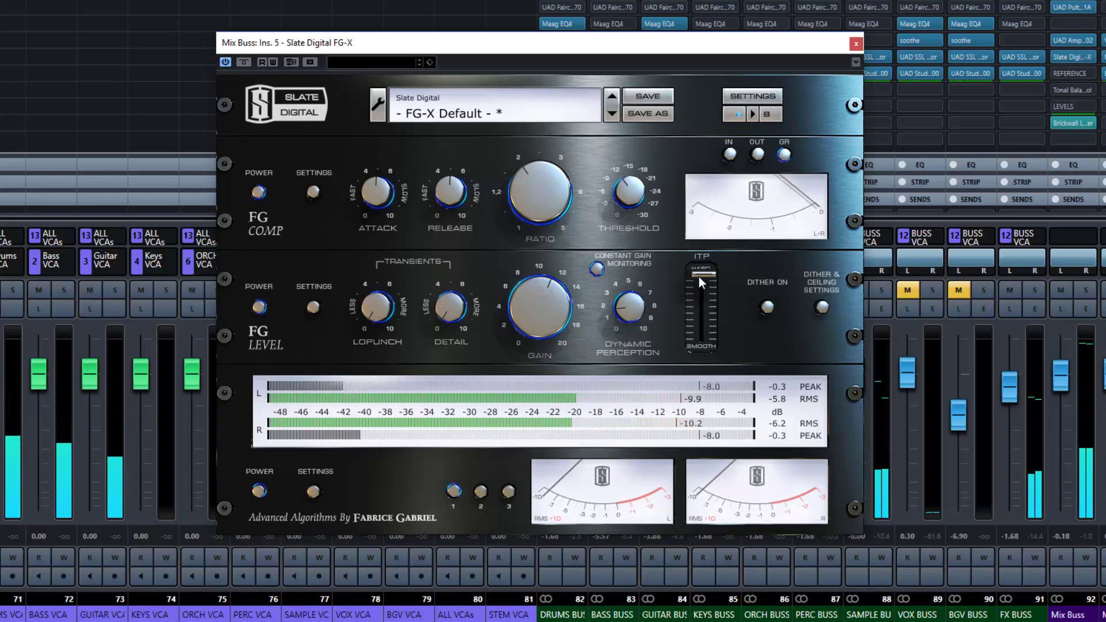
left_click_drag(703, 274, 698, 306)
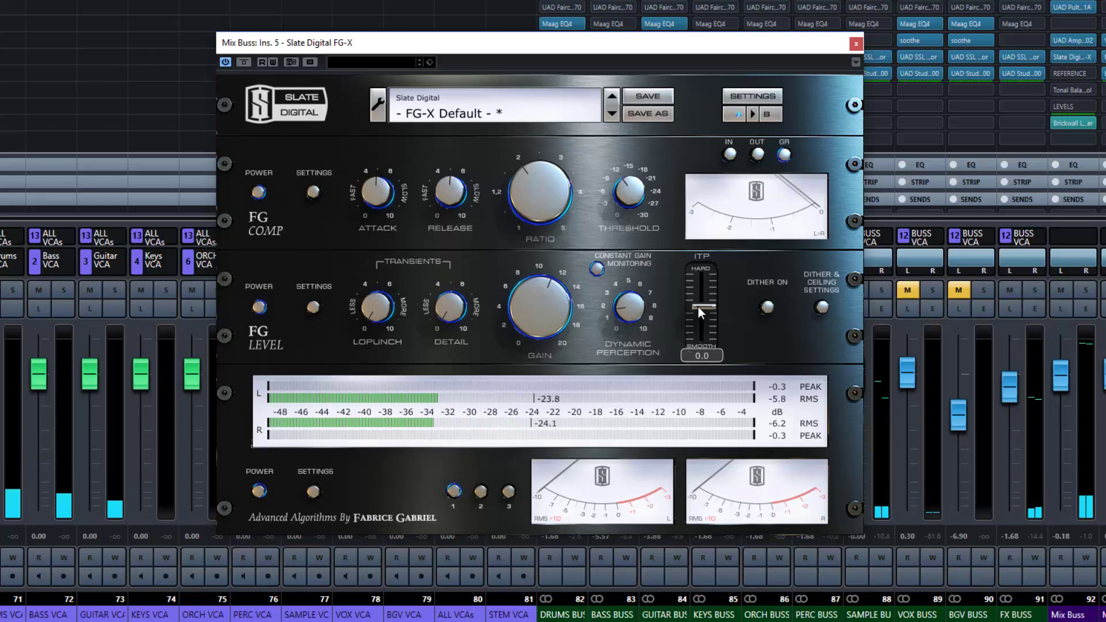
- Lower the FG Level gain to about 10 dB, fine-tuning it during playback
left_click_drag(538, 295, 541, 308)
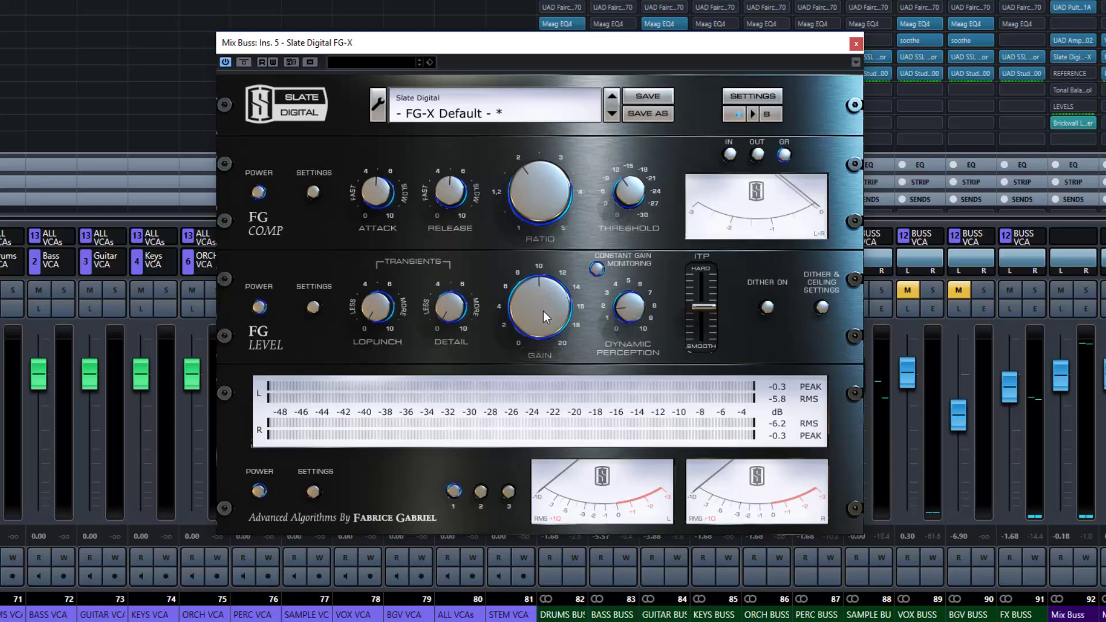
key("space")
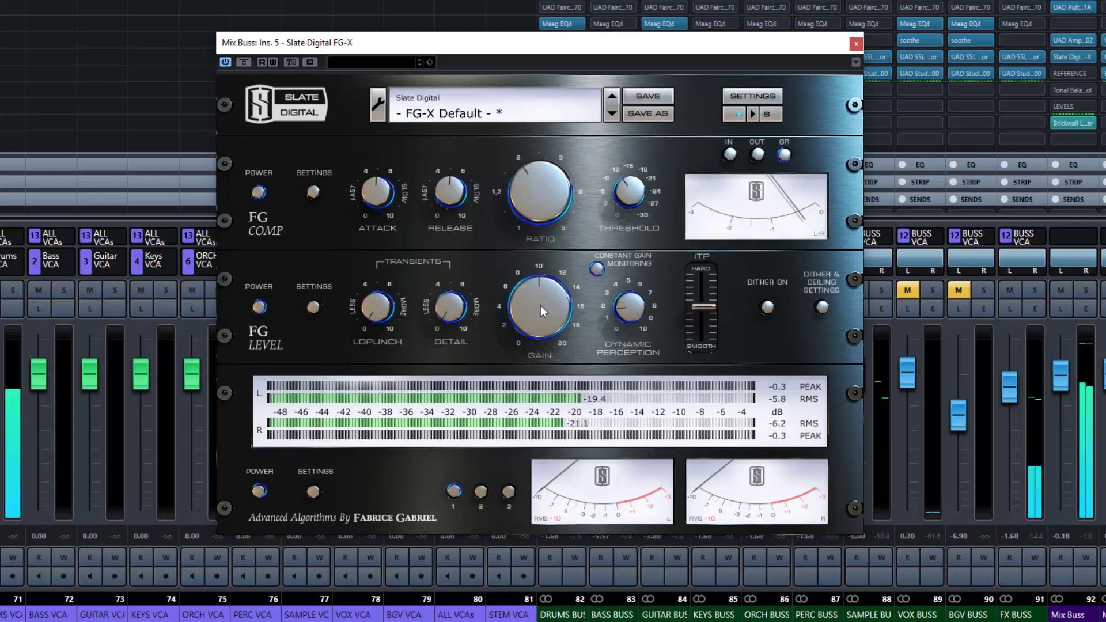
left_click_drag(541, 305, 541, 302)
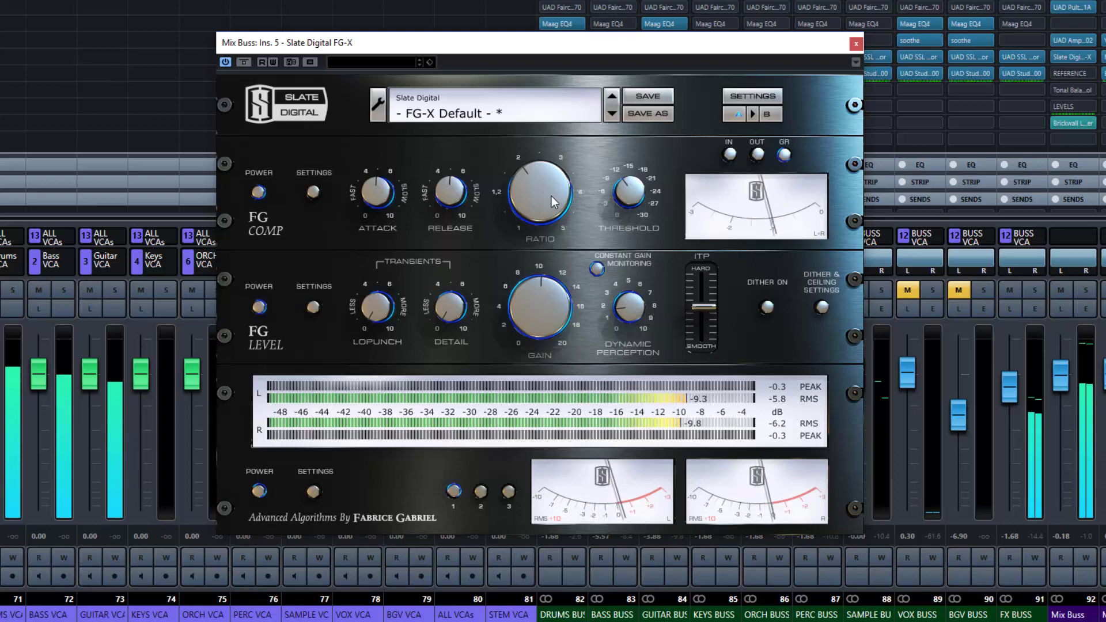
- Compare the mix with FG Comp and FG Level switched off and on, and with the whole FG-X plugin bypassed
left_click(258, 192)
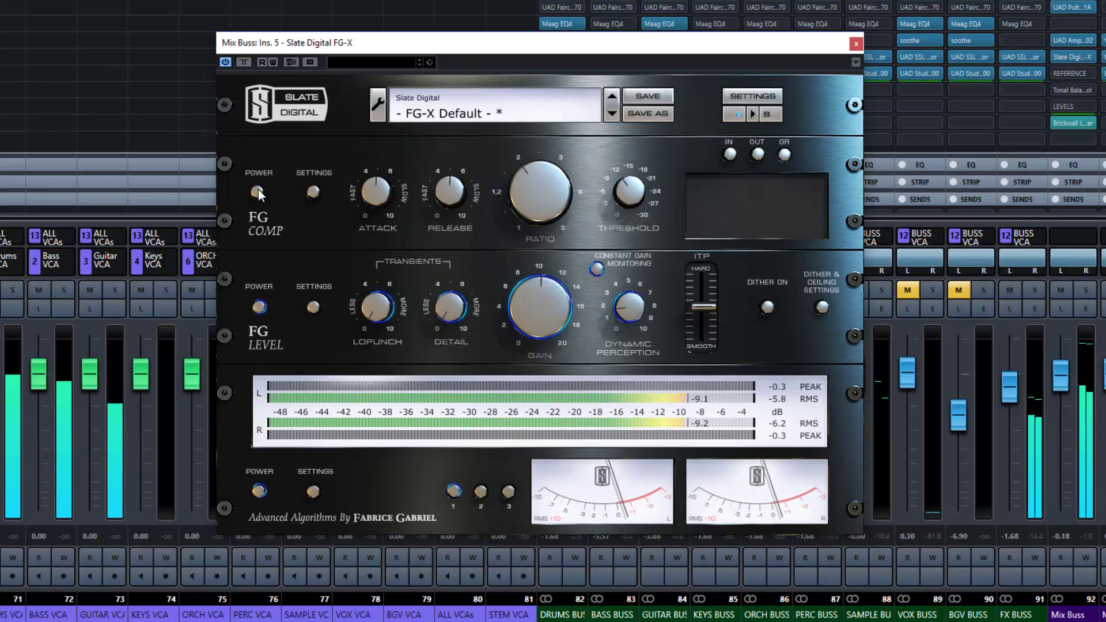
left_click(259, 307)
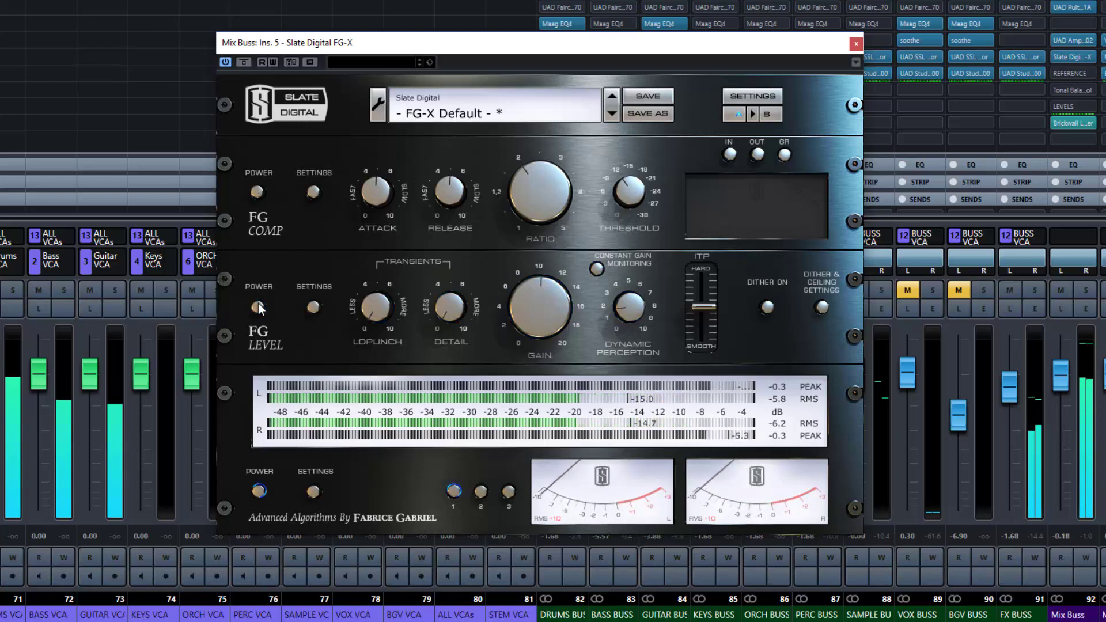
left_click(258, 305)
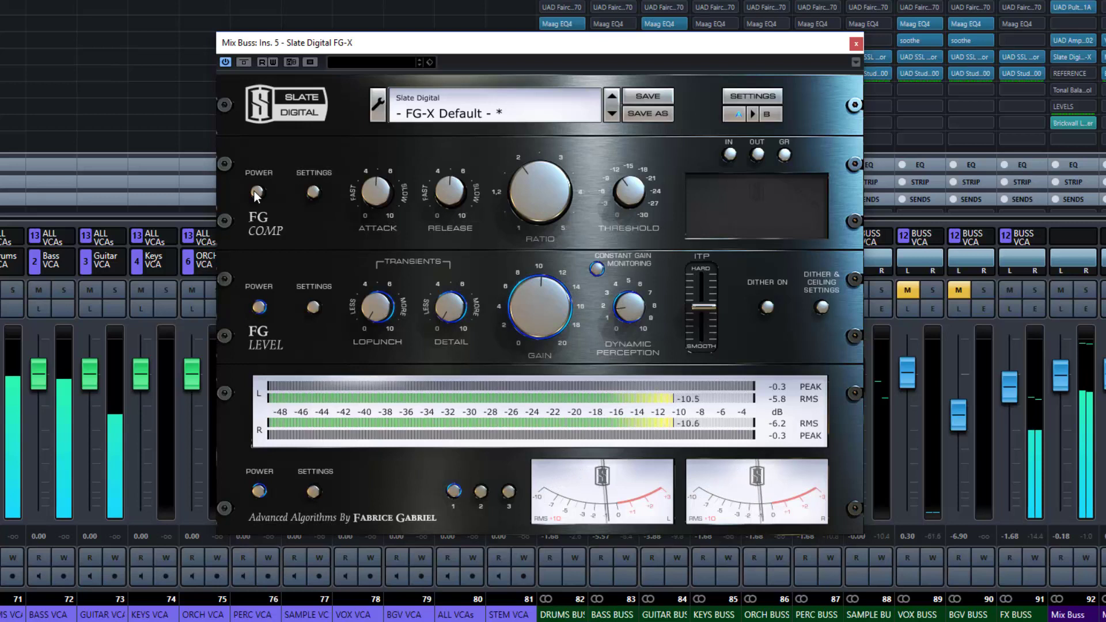
left_click(255, 191)
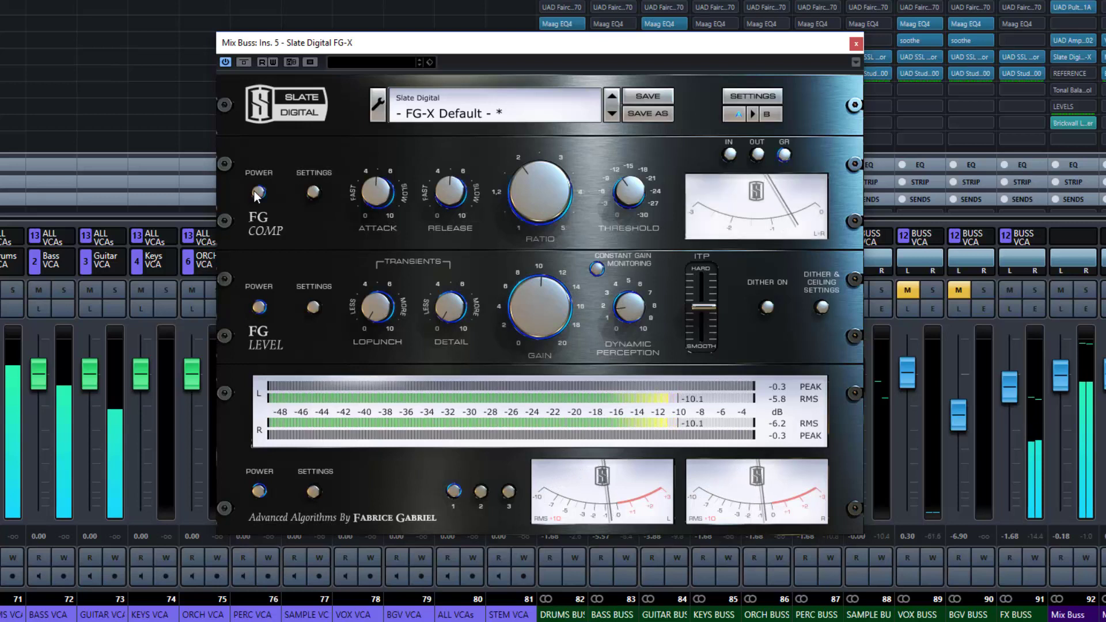
left_click(243, 62)
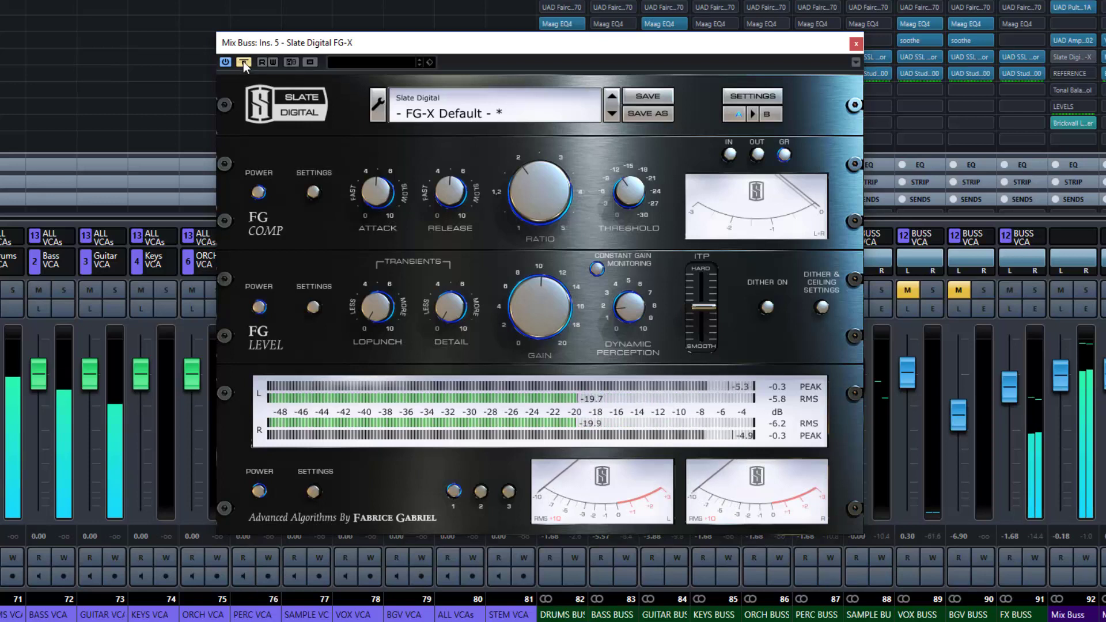
left_click(243, 62)
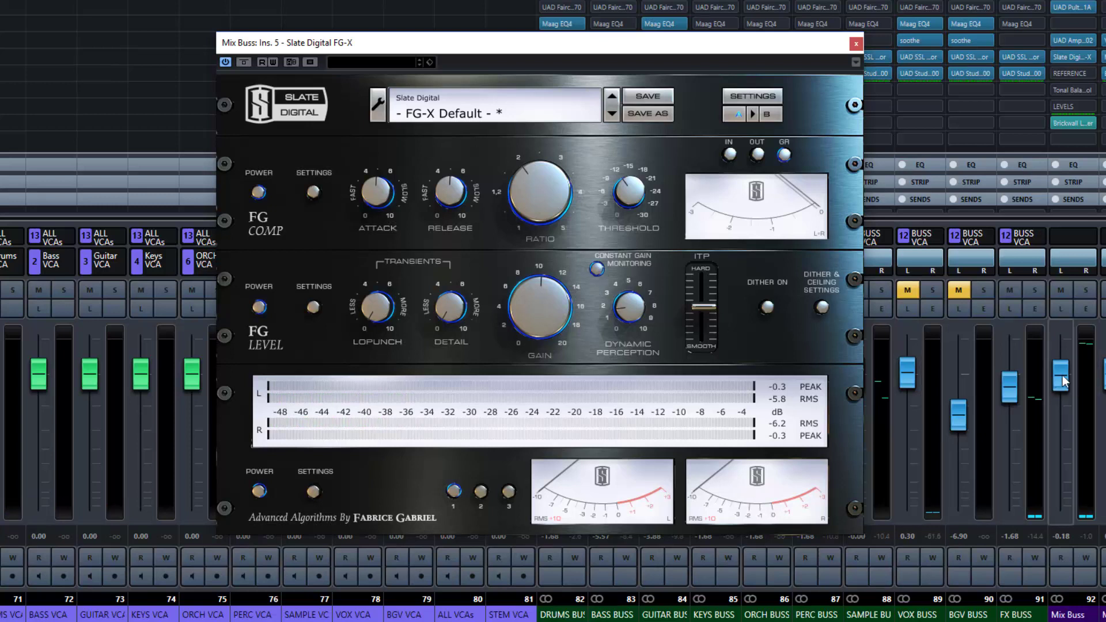
- Lower the Mix Buss fader to -8.76 with constant gain monitoring off, and compare the mix with FG-X bypassed and active
left_click_drag(1063, 381, 1065, 428)
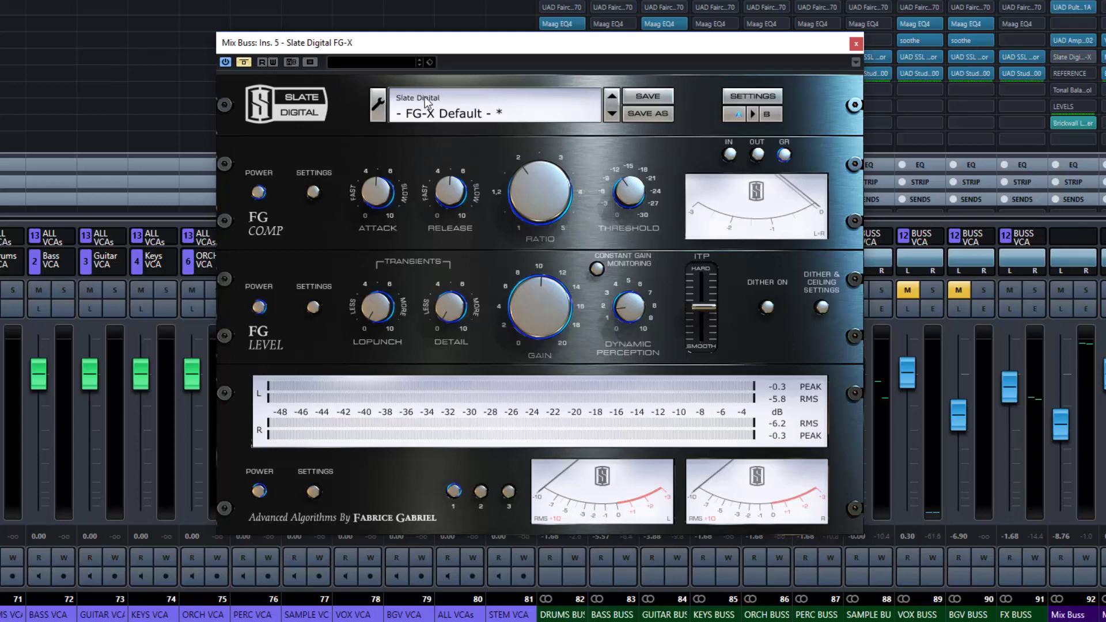
key("space")
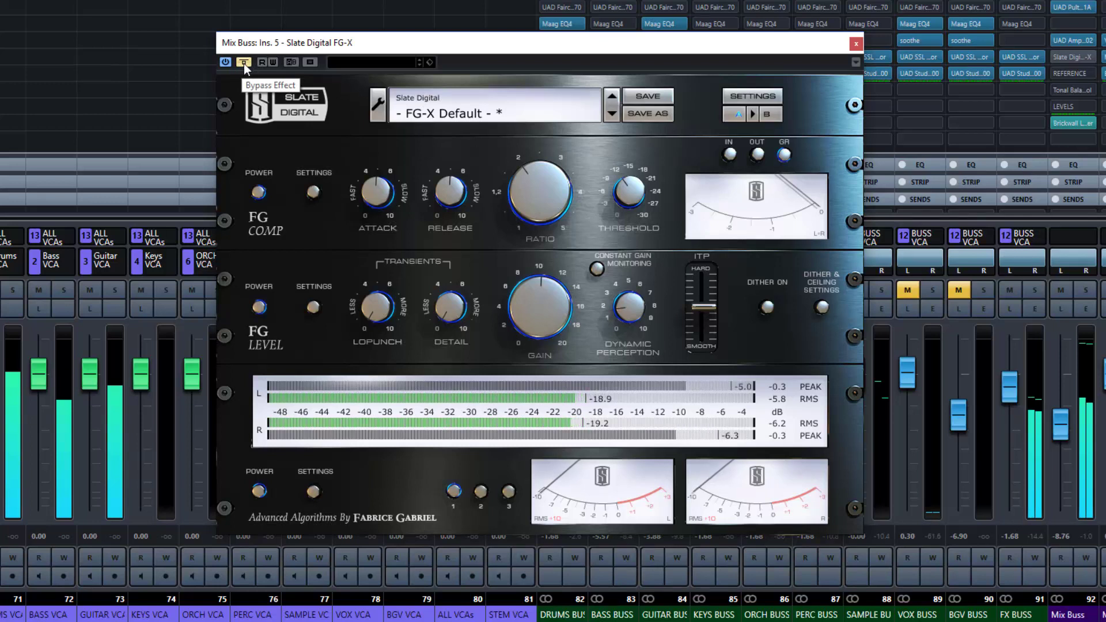
left_click(243, 62)
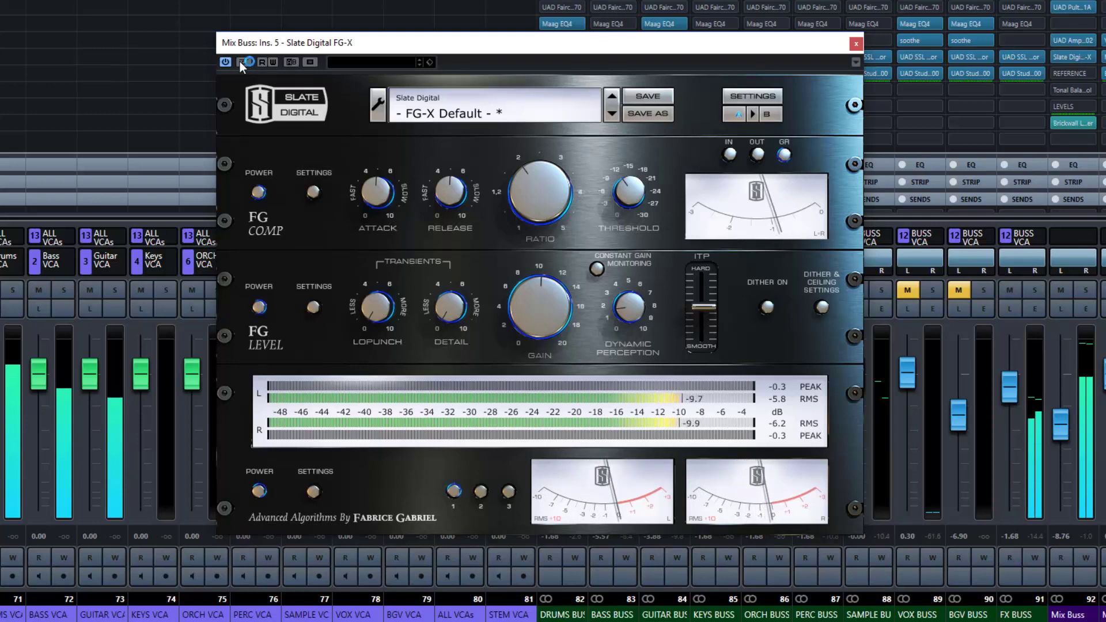
left_click(242, 61)
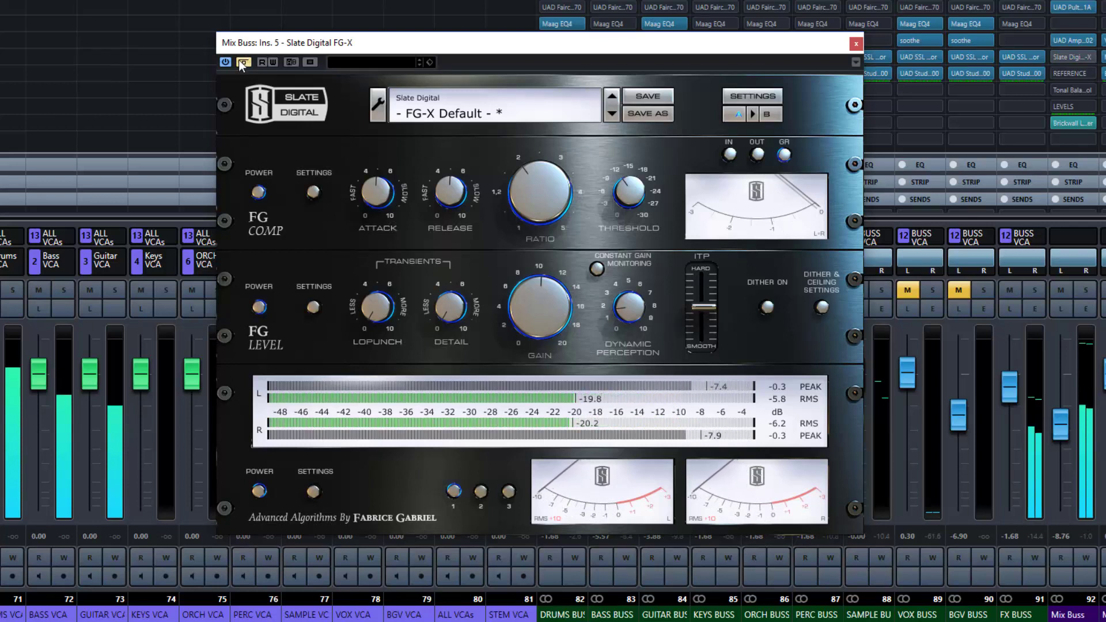
left_click(242, 61)
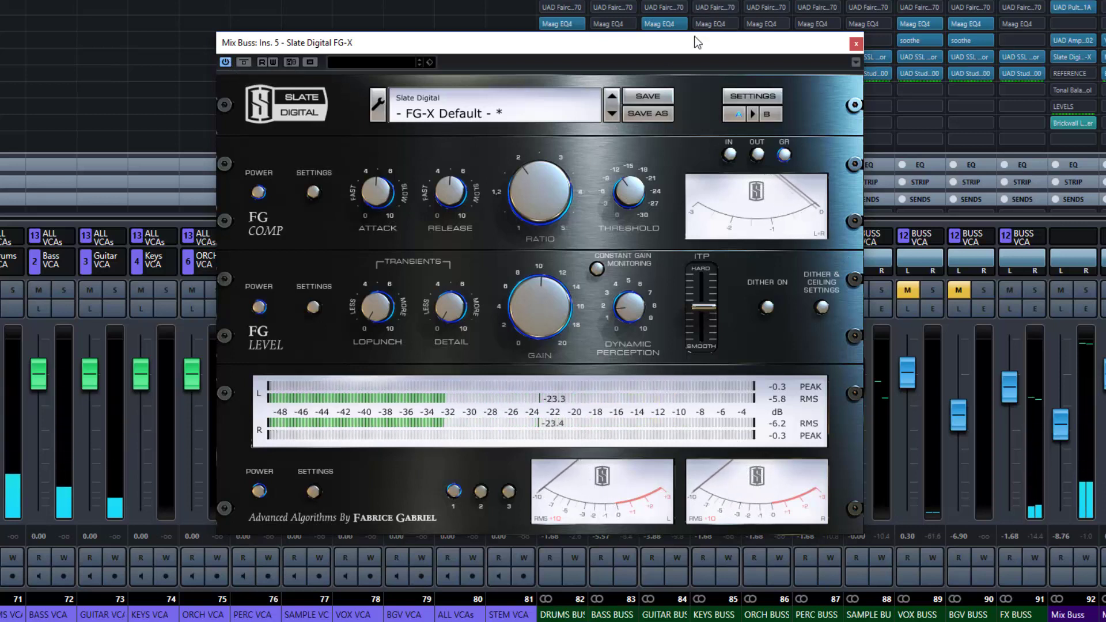
- Open LEVELS from the Mix Buss inserts, place it beside the FG-X window, and display its LUFS meters
left_click(1066, 106)
left_click_drag(645, 50, 448, 62)
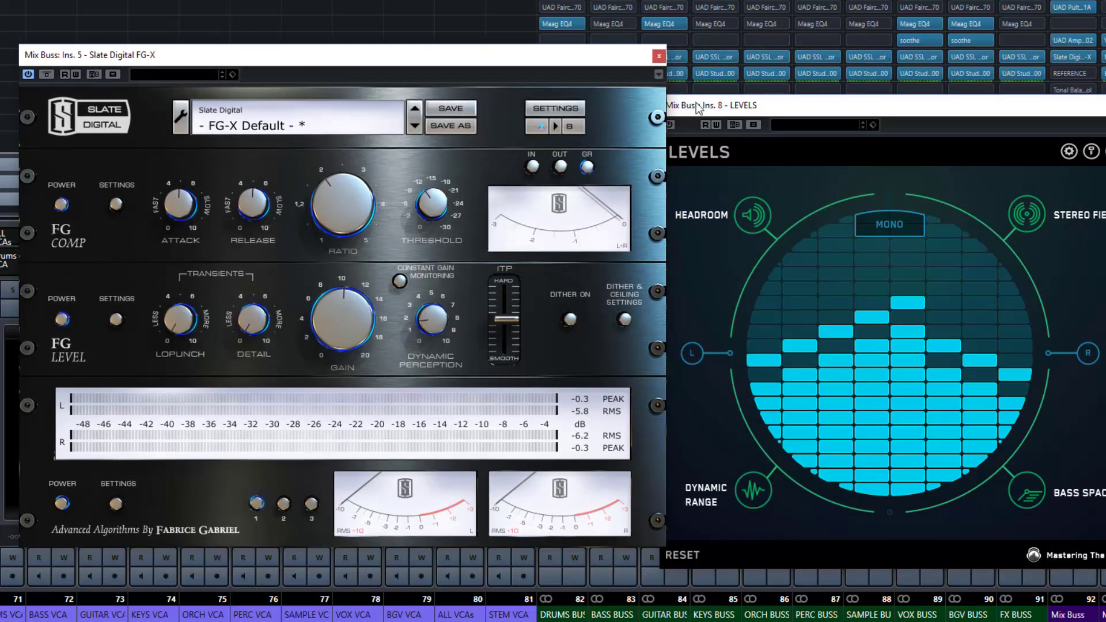
left_click_drag(696, 102, 707, 78)
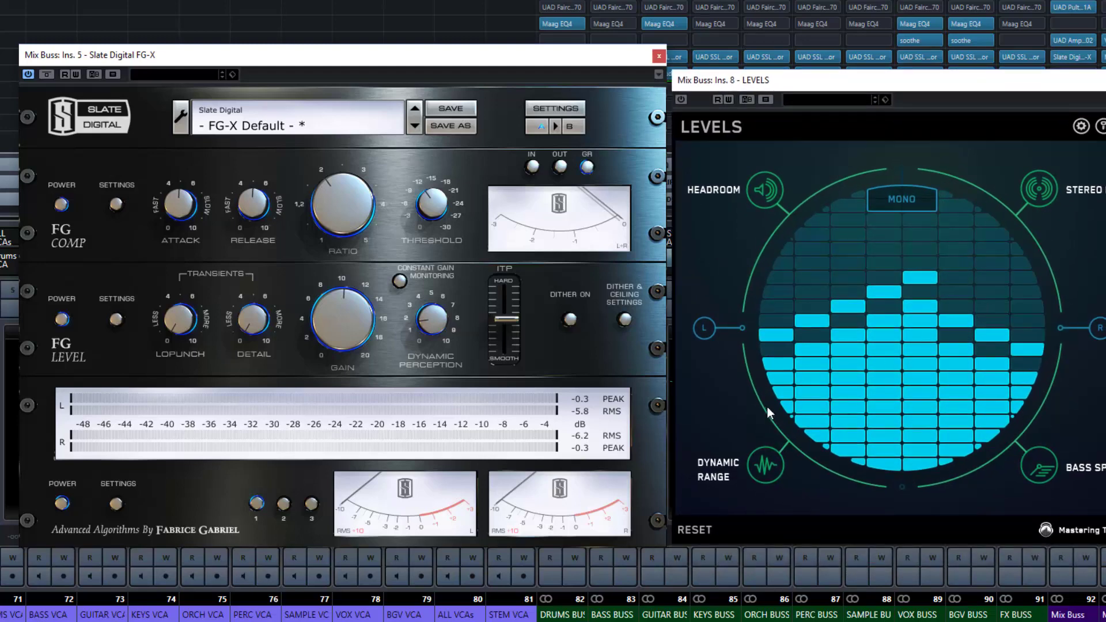
left_click(762, 475)
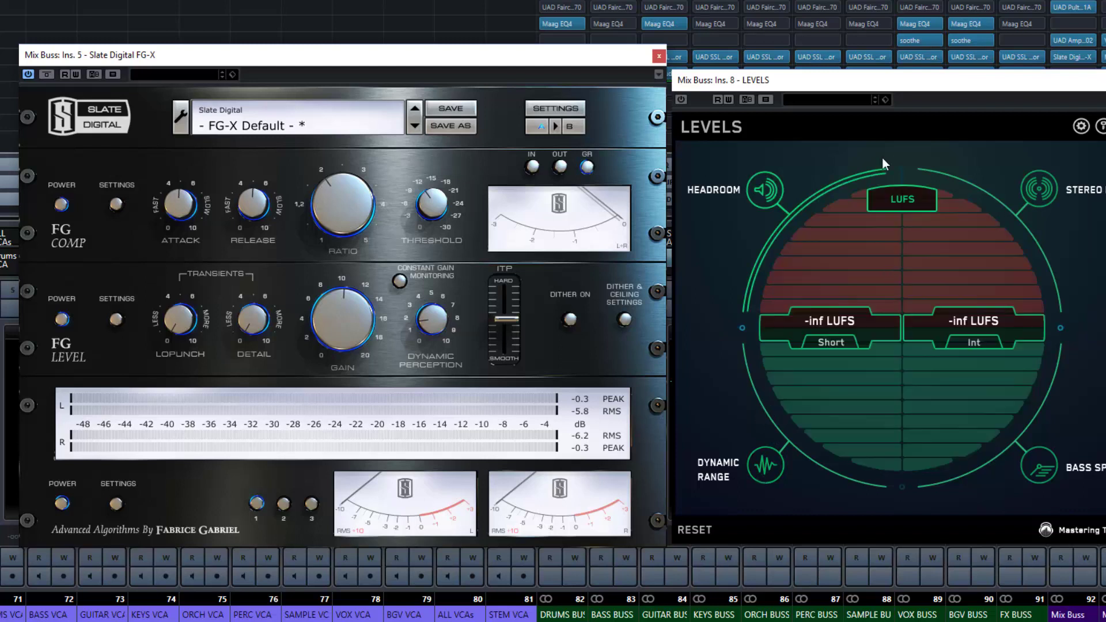
- Play the mix to measure its short-term and integrated LUFS, stop playback, and reset the integrated reading
key("space")
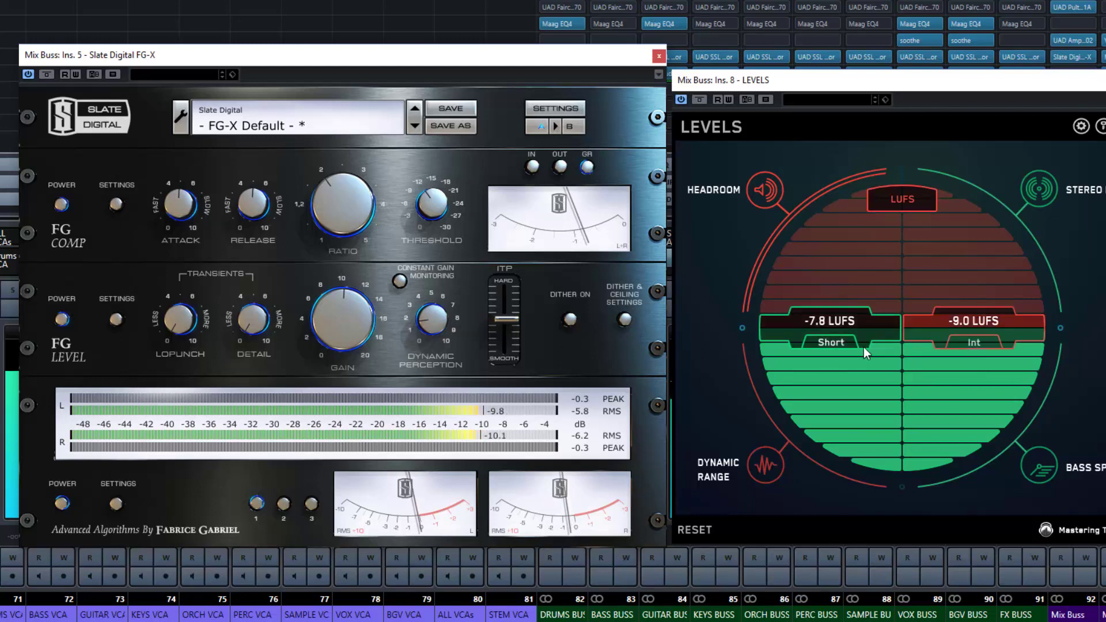
key("space")
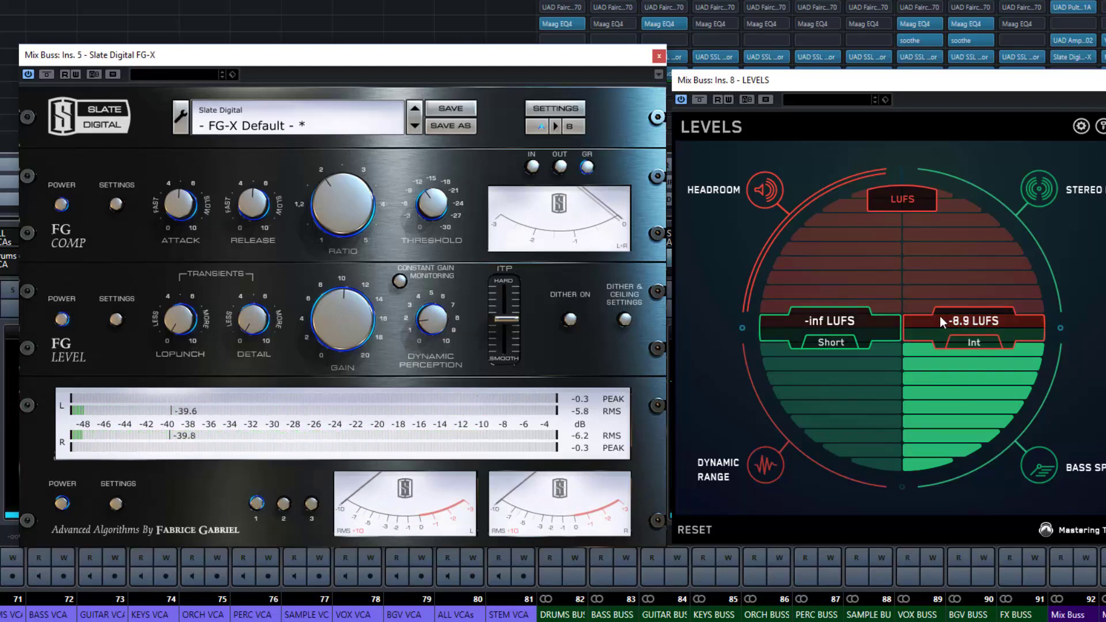
left_click(975, 328)
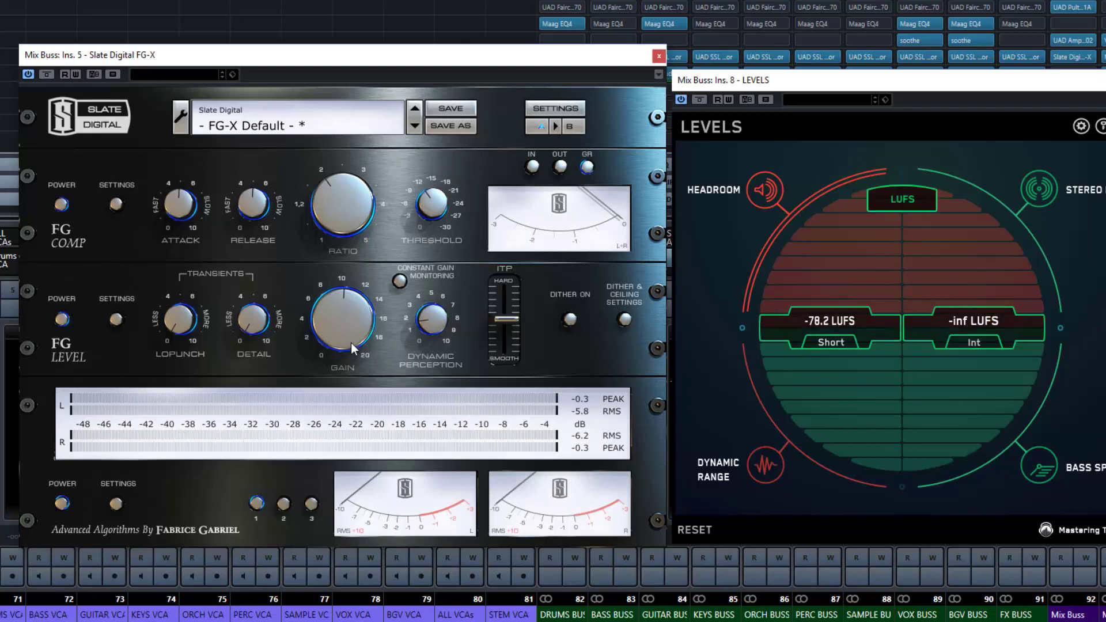
- Lower the FG Level gain to about 9 dB during playback while checking the LUFS meters
key("space")
mouse_move(348, 327)
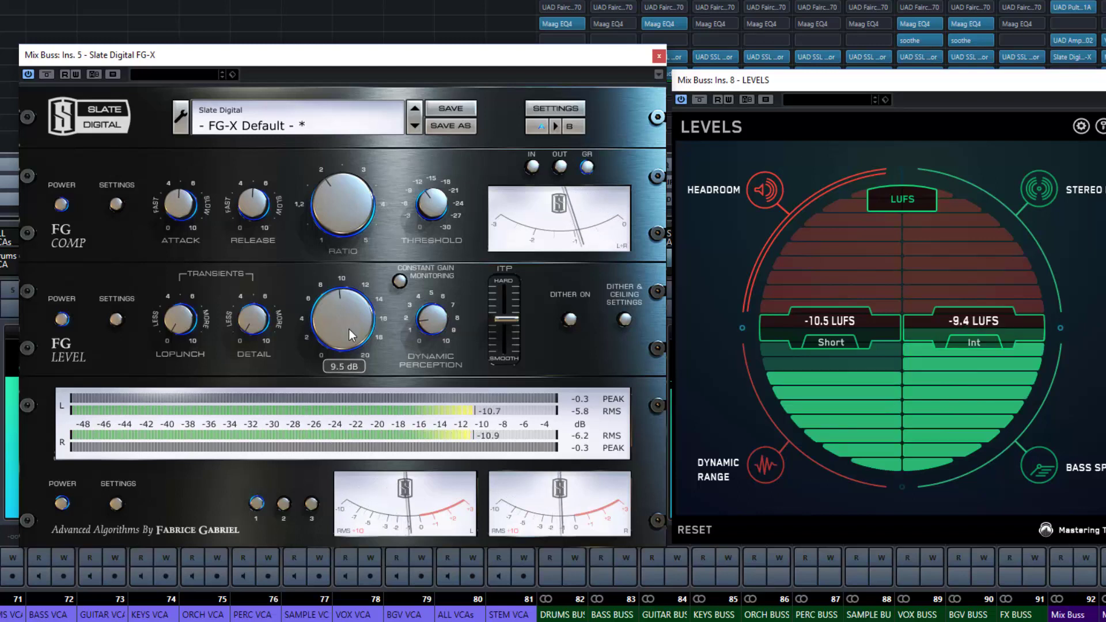
left_click_drag(348, 329, 349, 333)
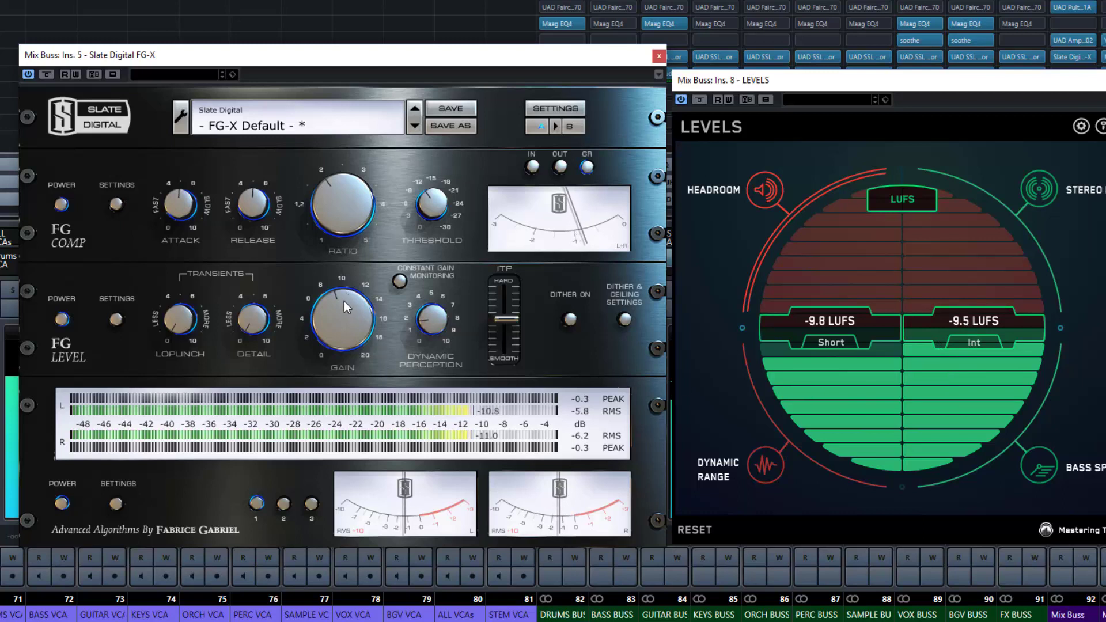
mouse_move(338, 302)
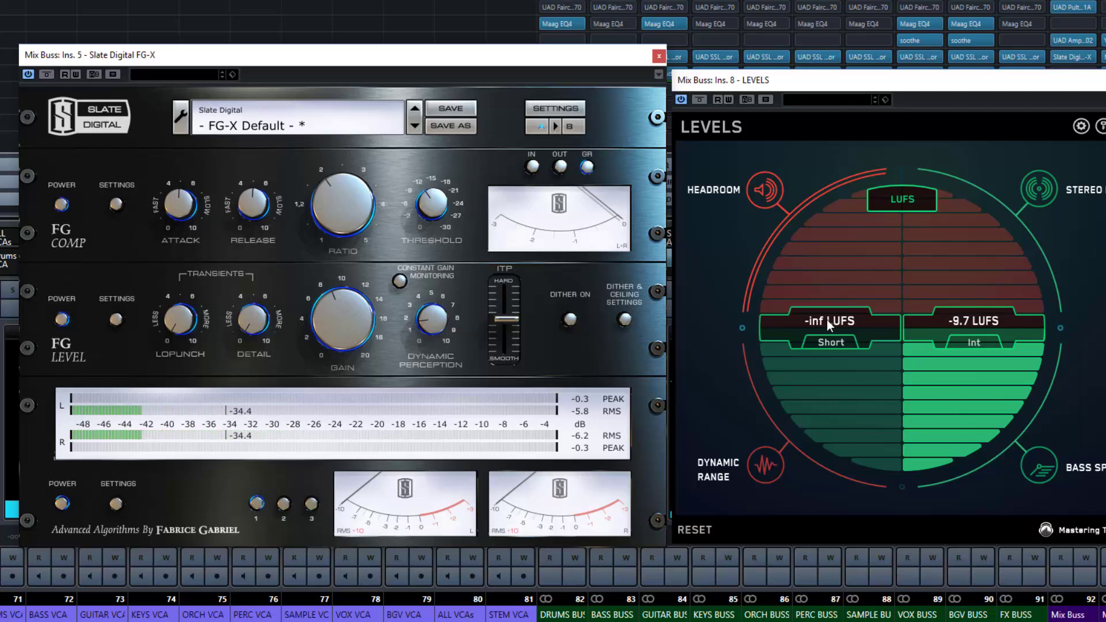
- Check the dynamic range and true peak in LEVELS, close it, and move the FG-X window back towards the centre
left_click(763, 465)
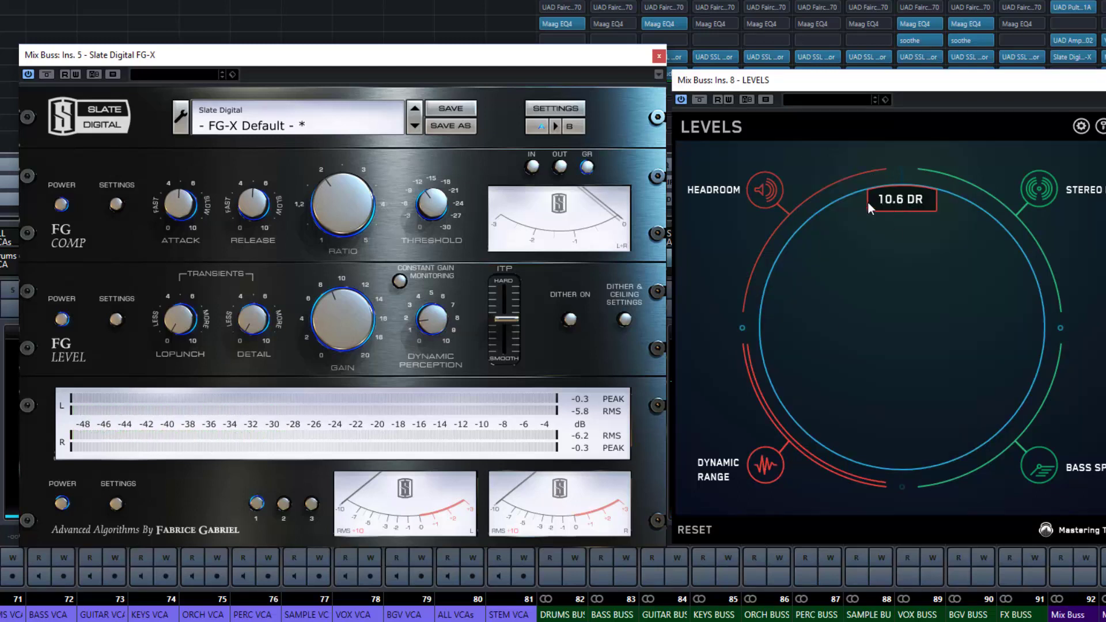
left_click(766, 193)
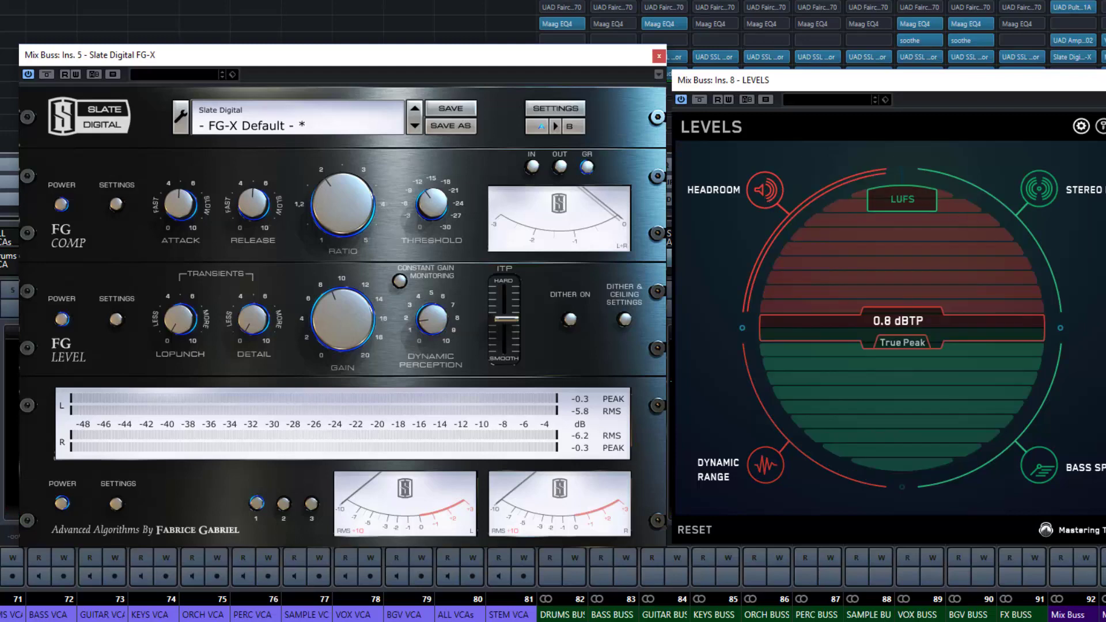
key("ctrl+w")
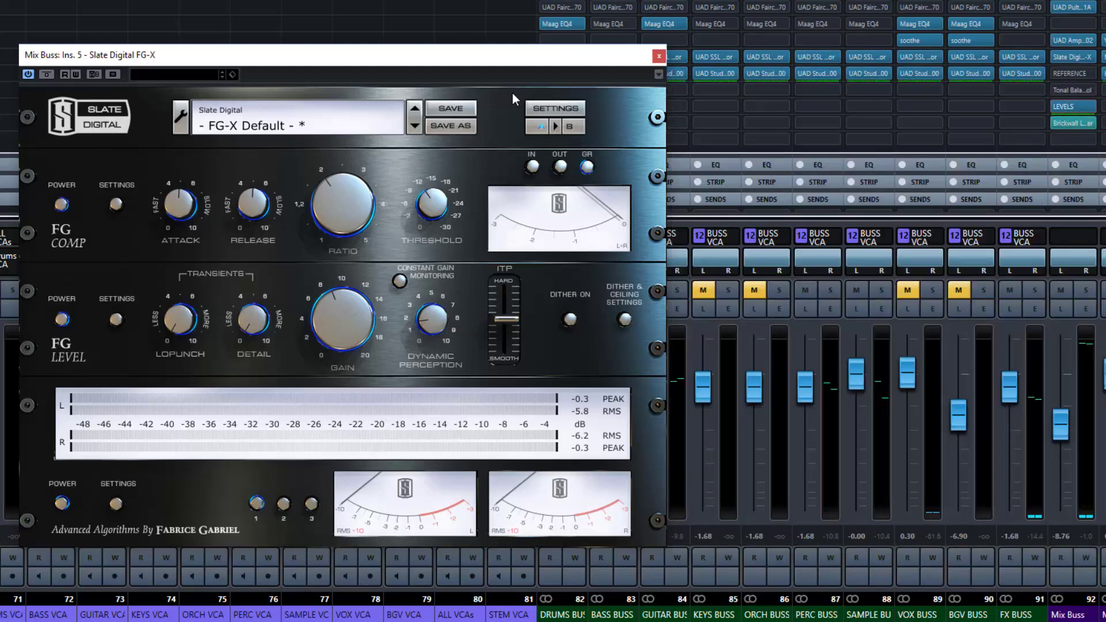
left_click_drag(504, 57, 668, 55)
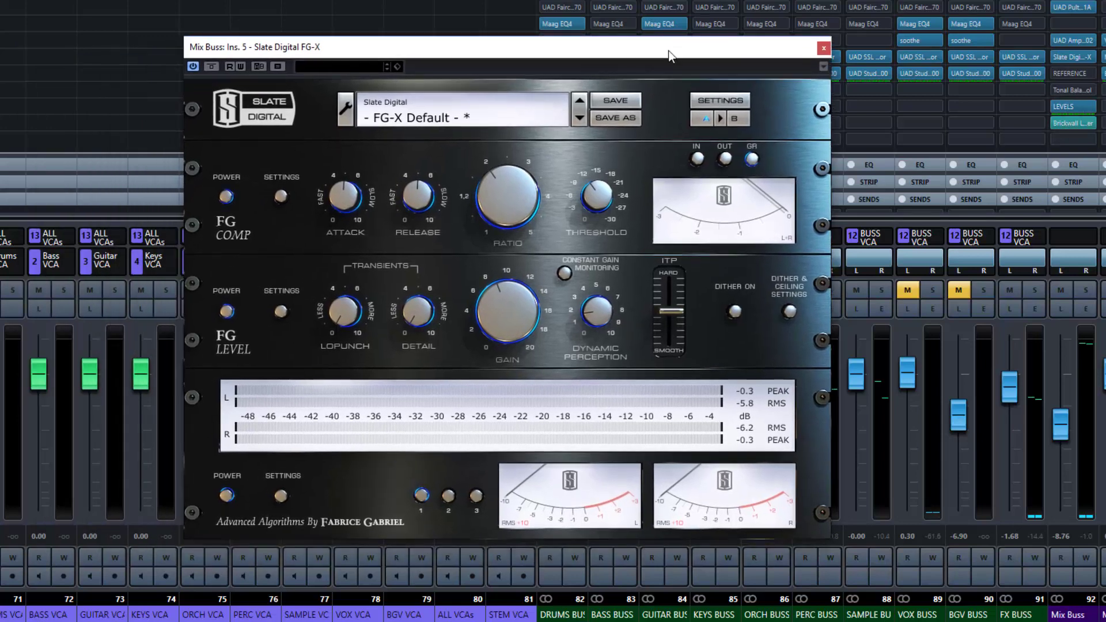